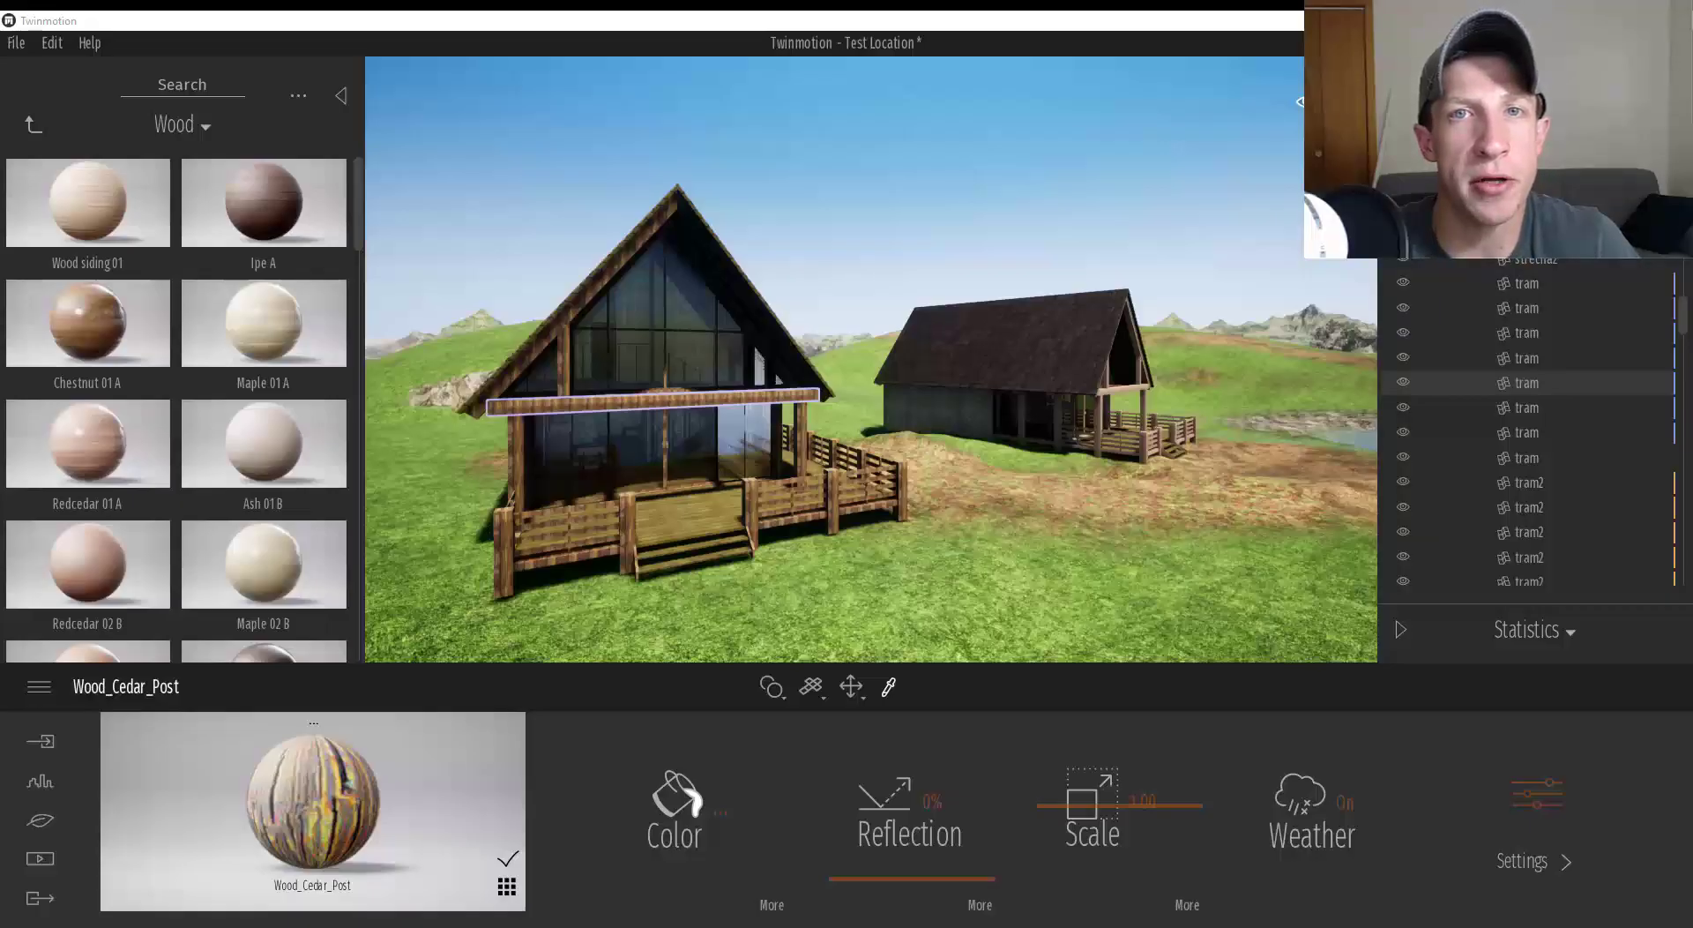
Step: Try the Ipe A wood material on the front cabin's horizontal porch beam and undo the change
click(1054, 375)
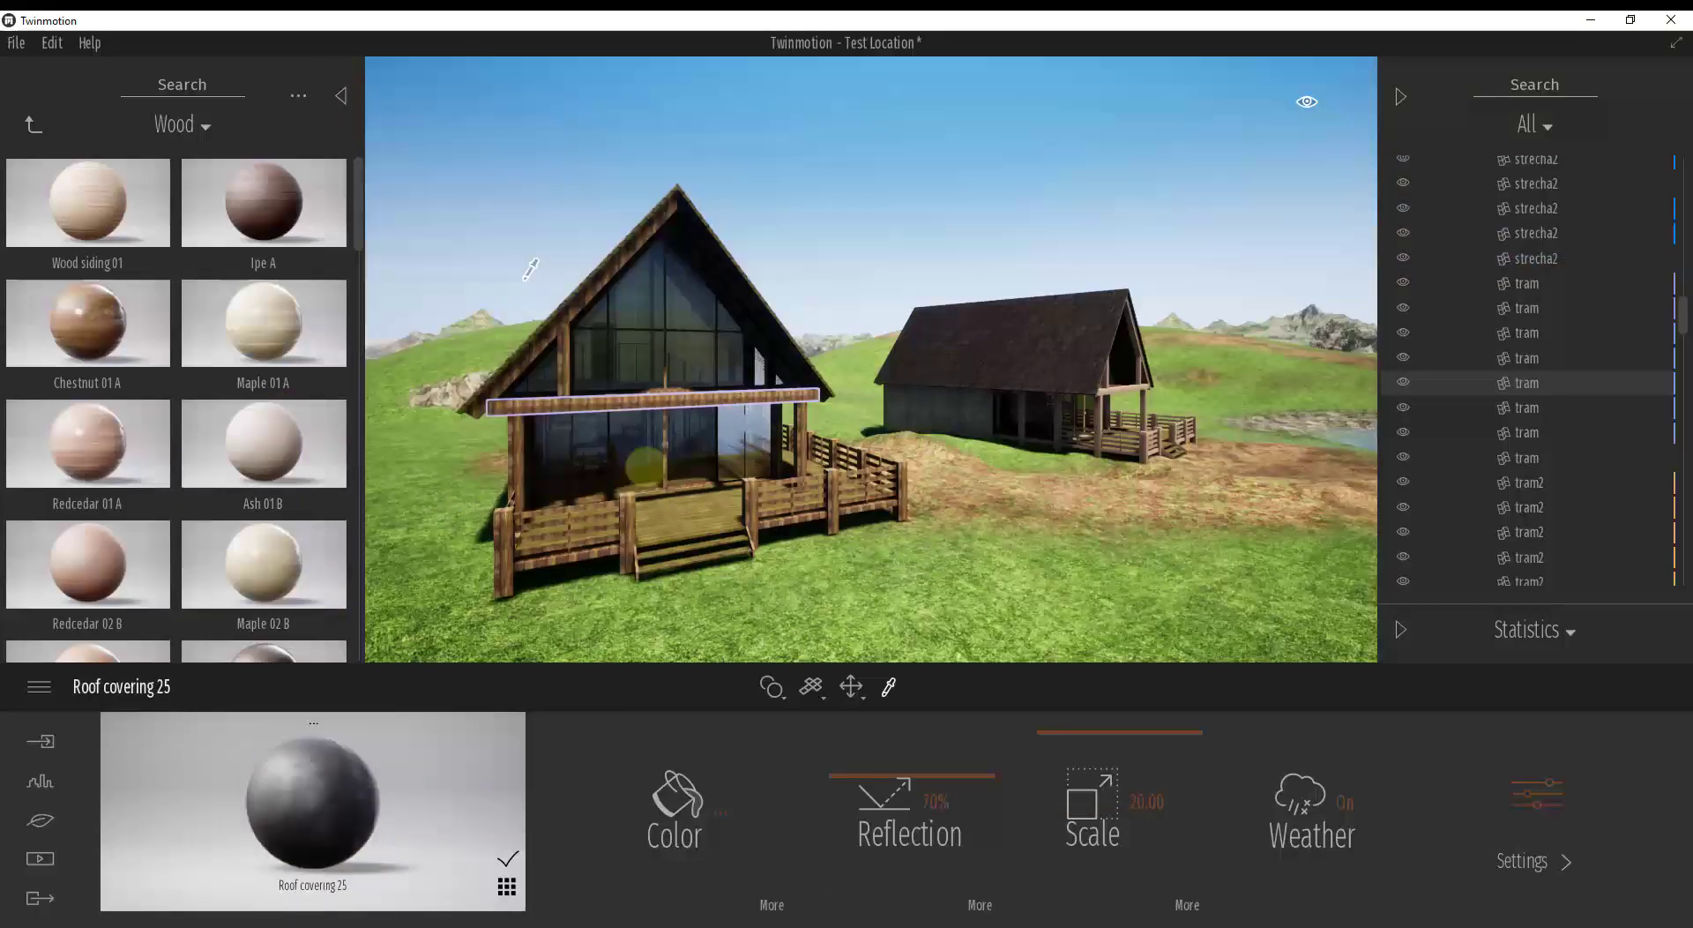
key(w)
right_drag(1052, 370, 1057, 363)
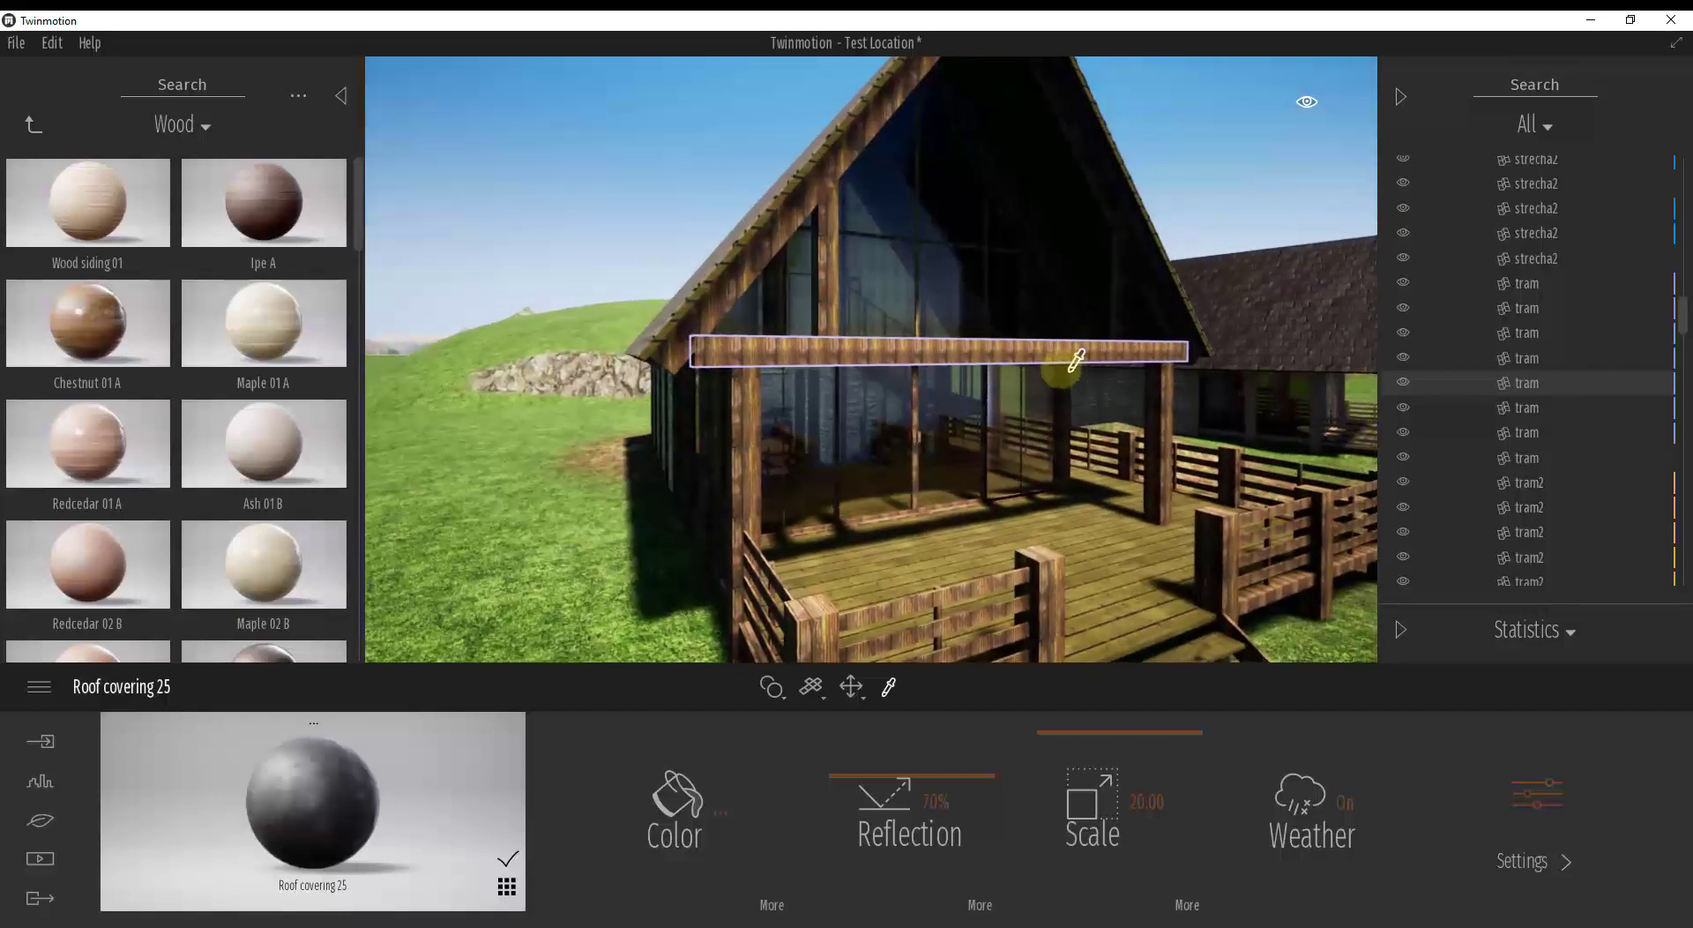
right_drag(847, 329, 840, 330)
mouse_move(277, 207)
drag(277, 204, 804, 357)
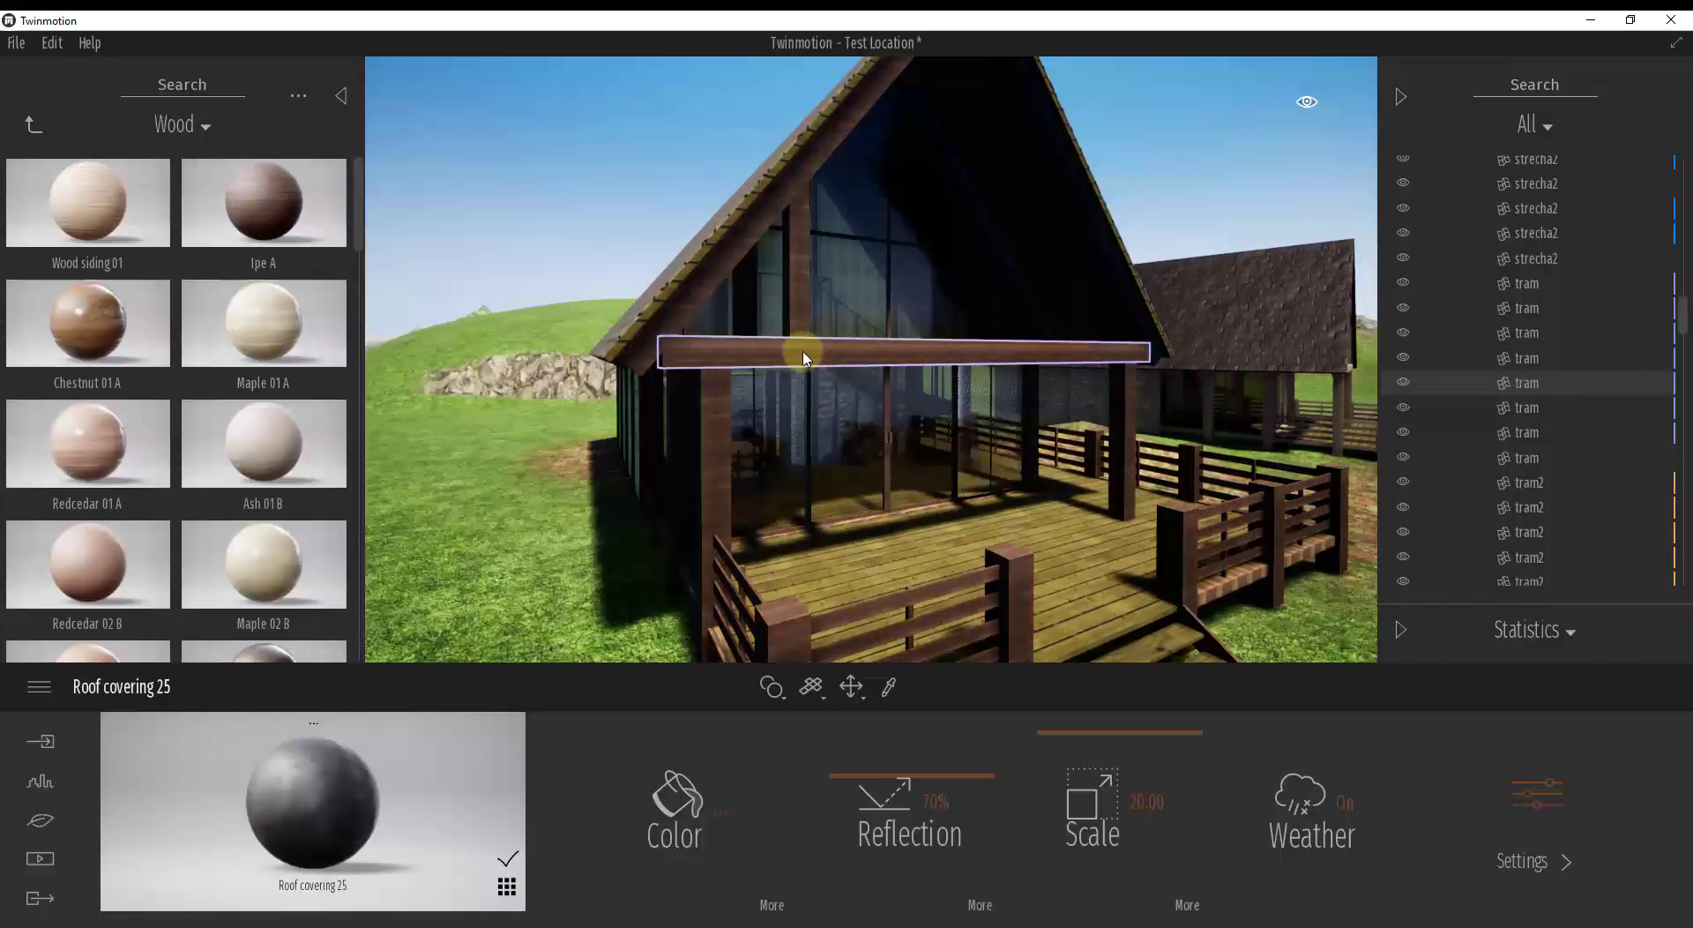
drag(804, 351, 803, 352)
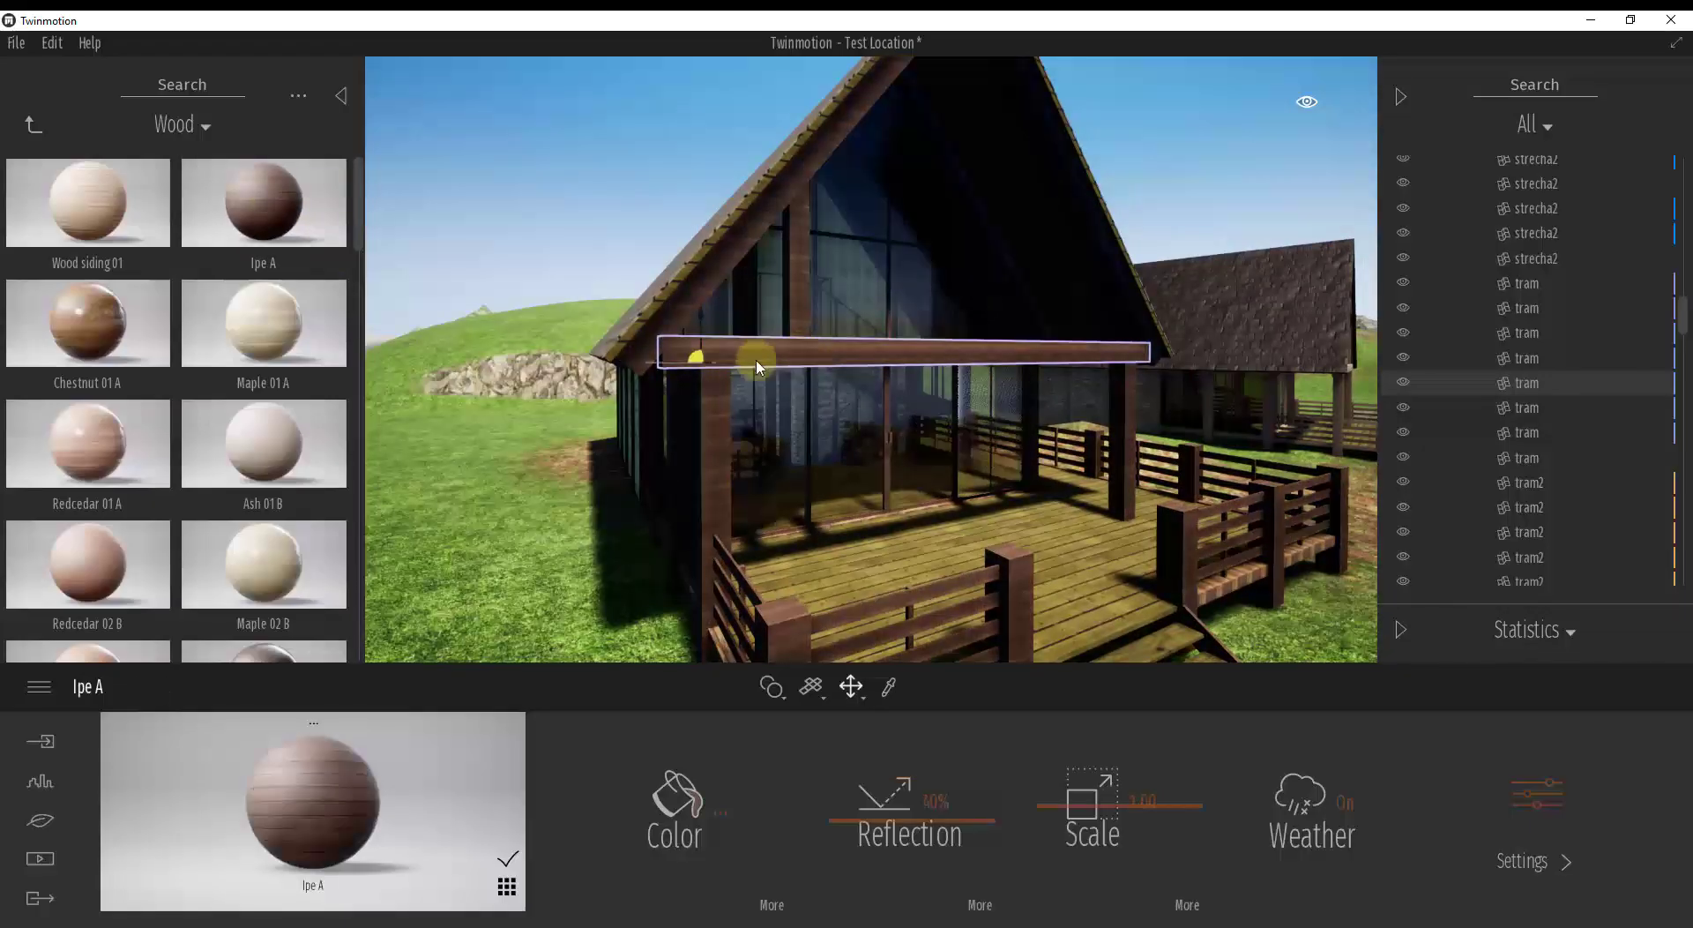
right_drag(802, 354, 899, 356)
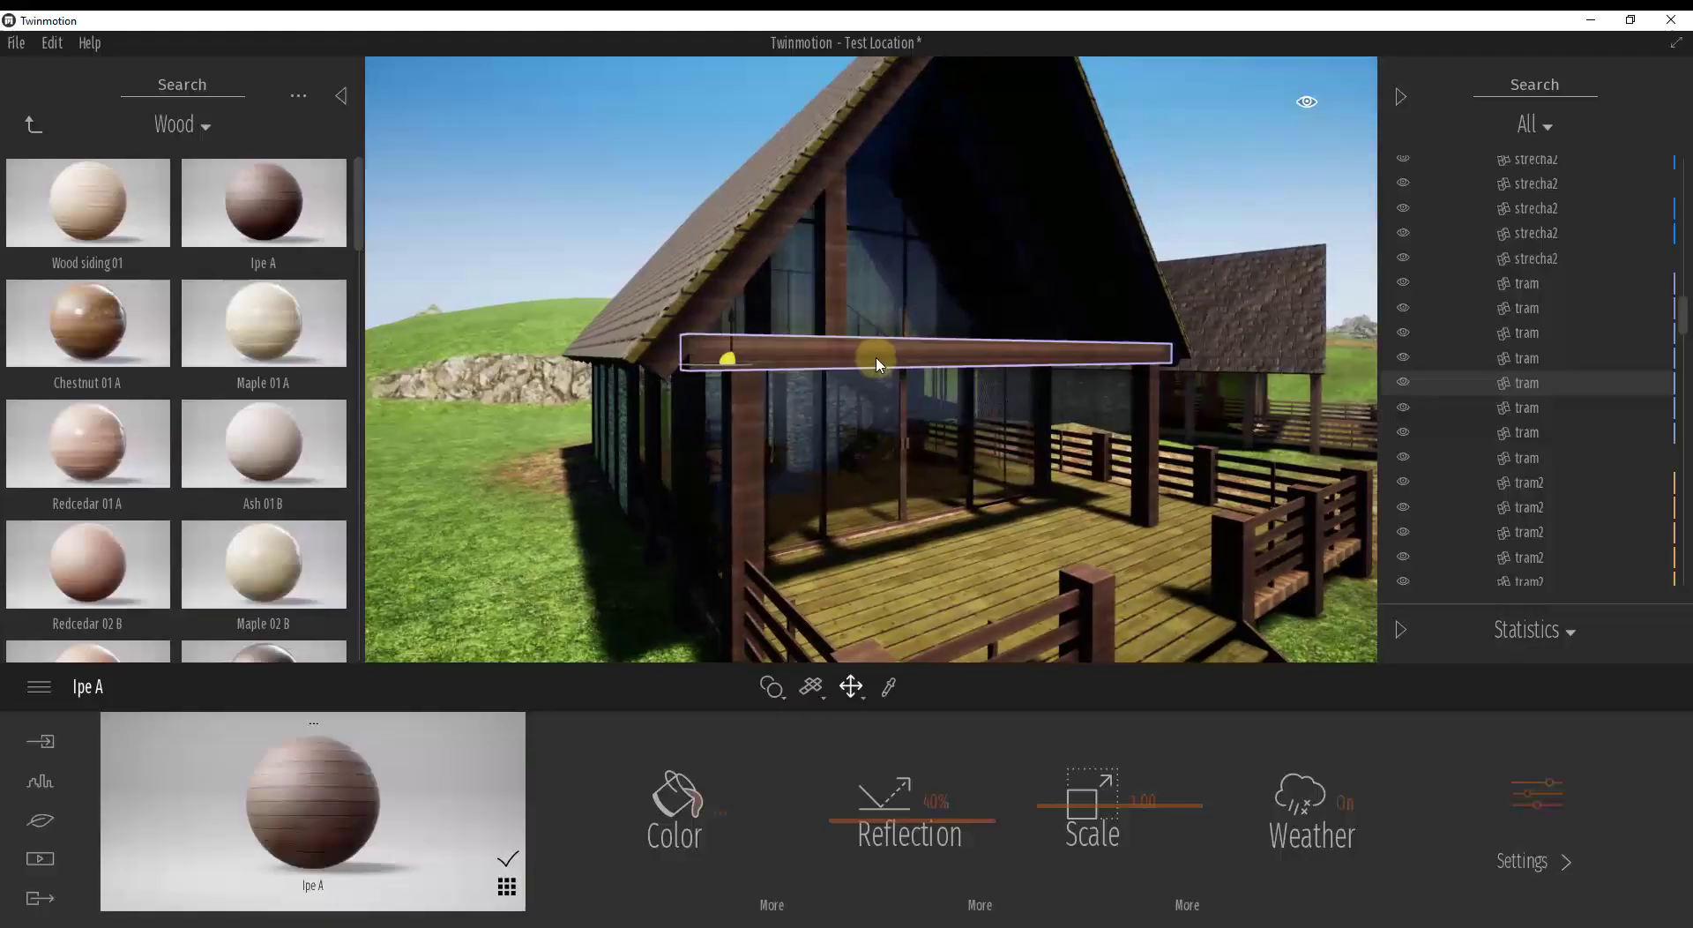
key(ctrl+z)
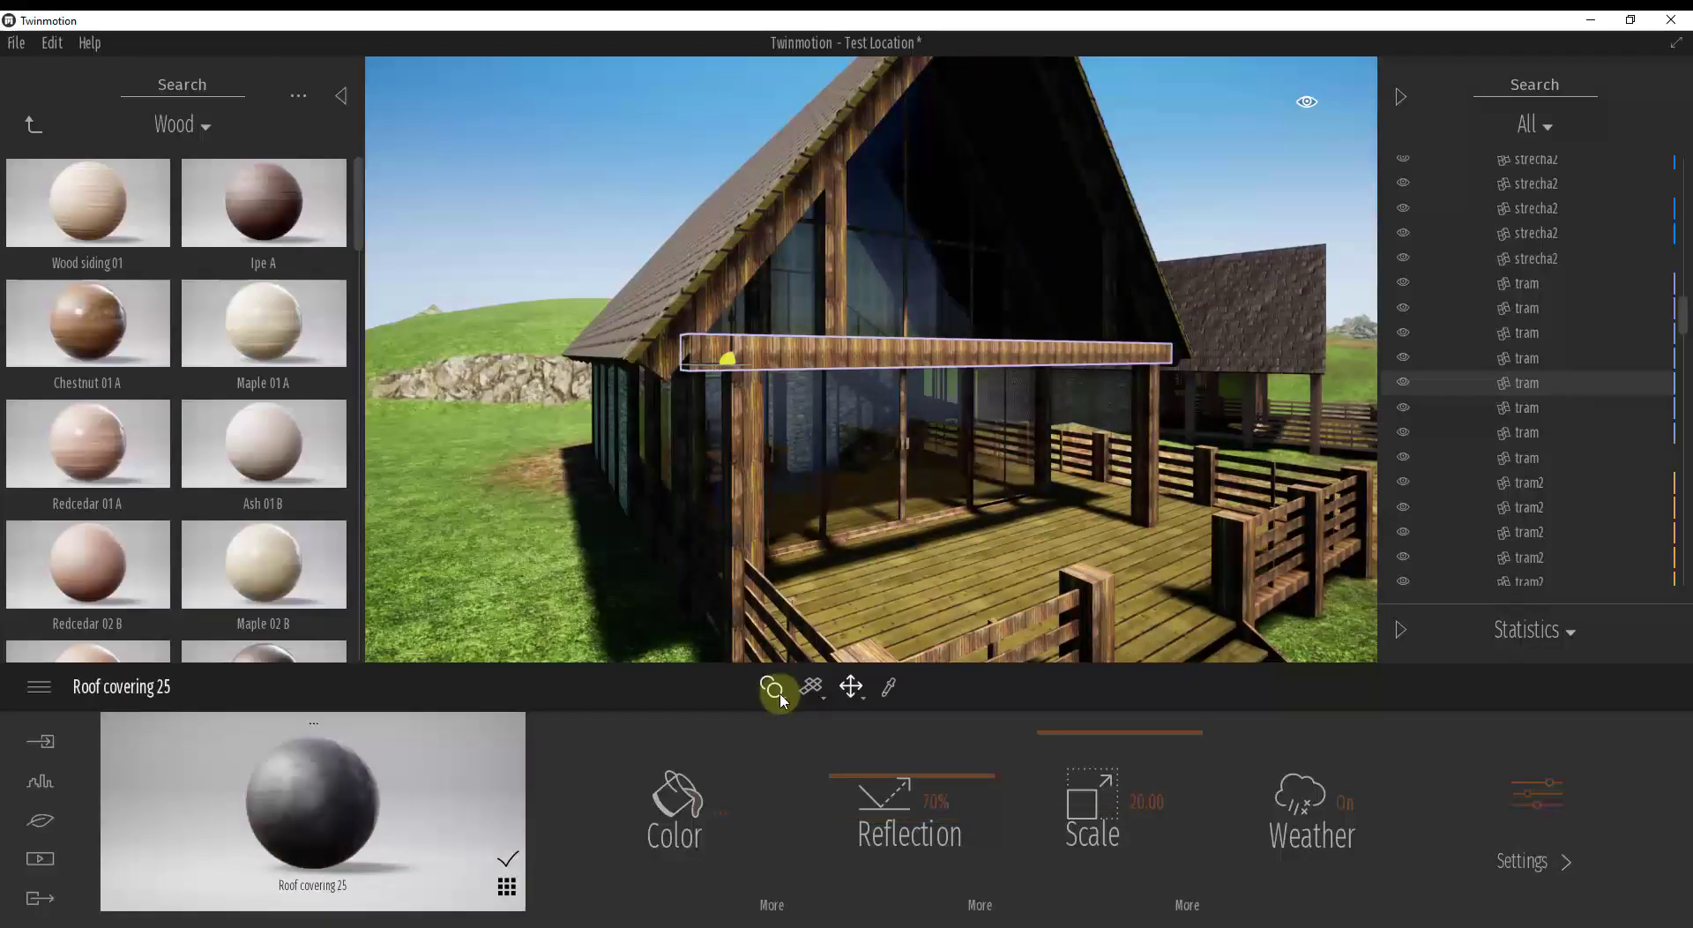
Step: Limit material replacement to a single object and apply Ipe A to the front cabin's horizontal porch beam only
mouse_move(780, 694)
click(766, 643)
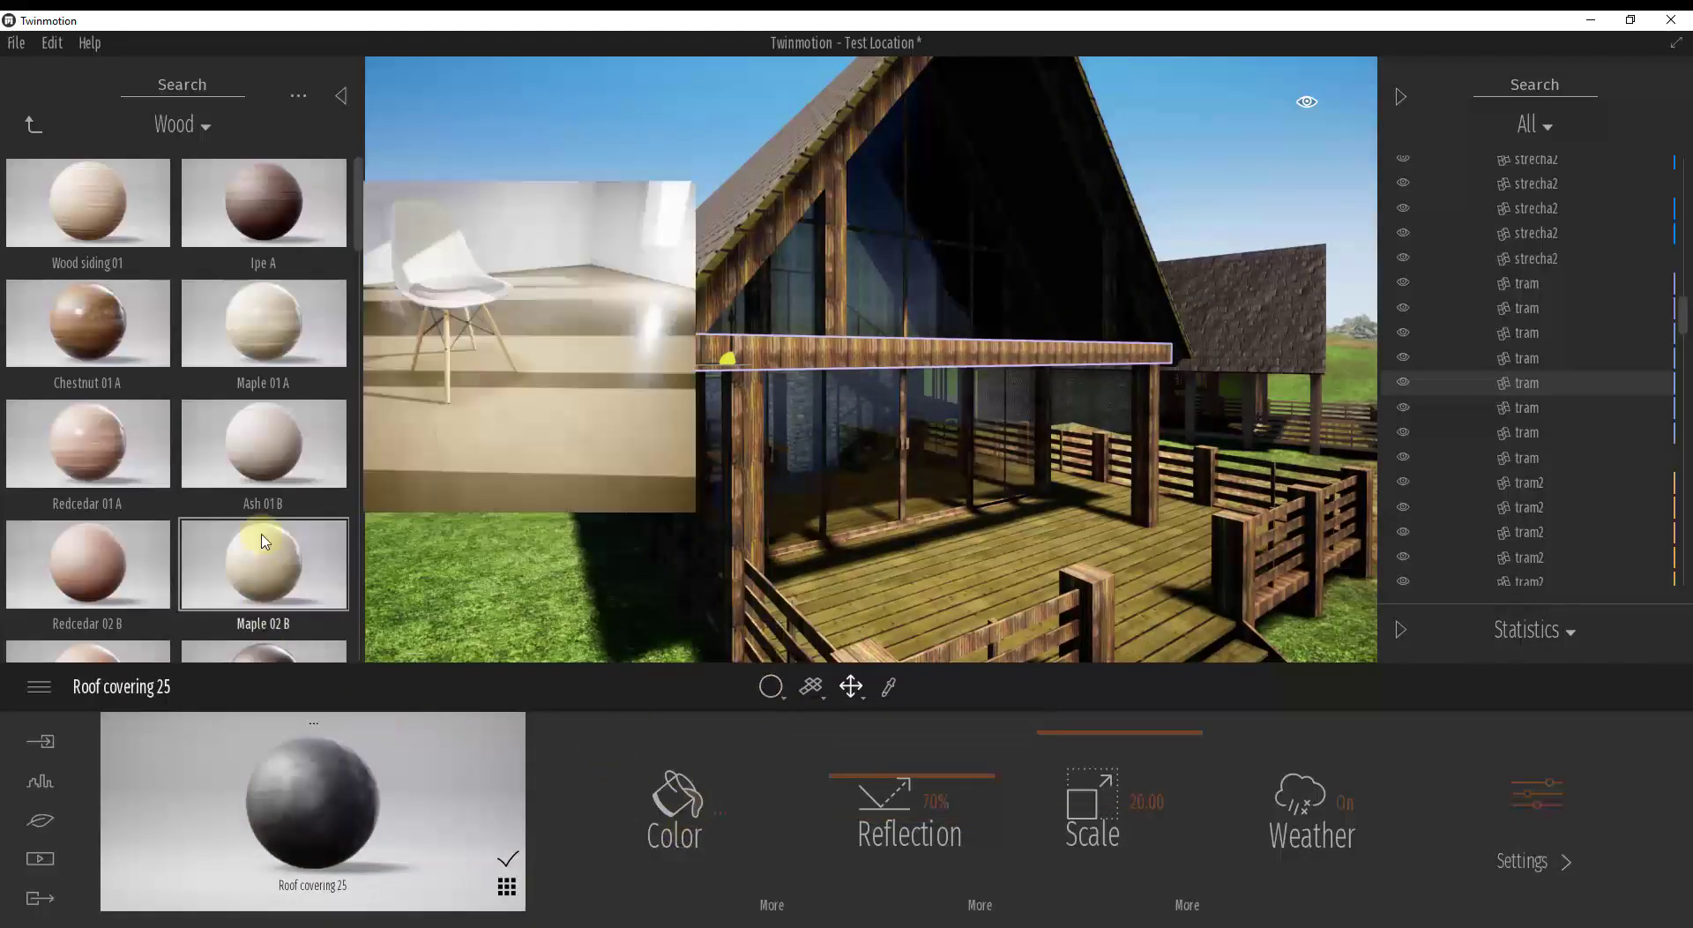
drag(268, 205, 825, 357)
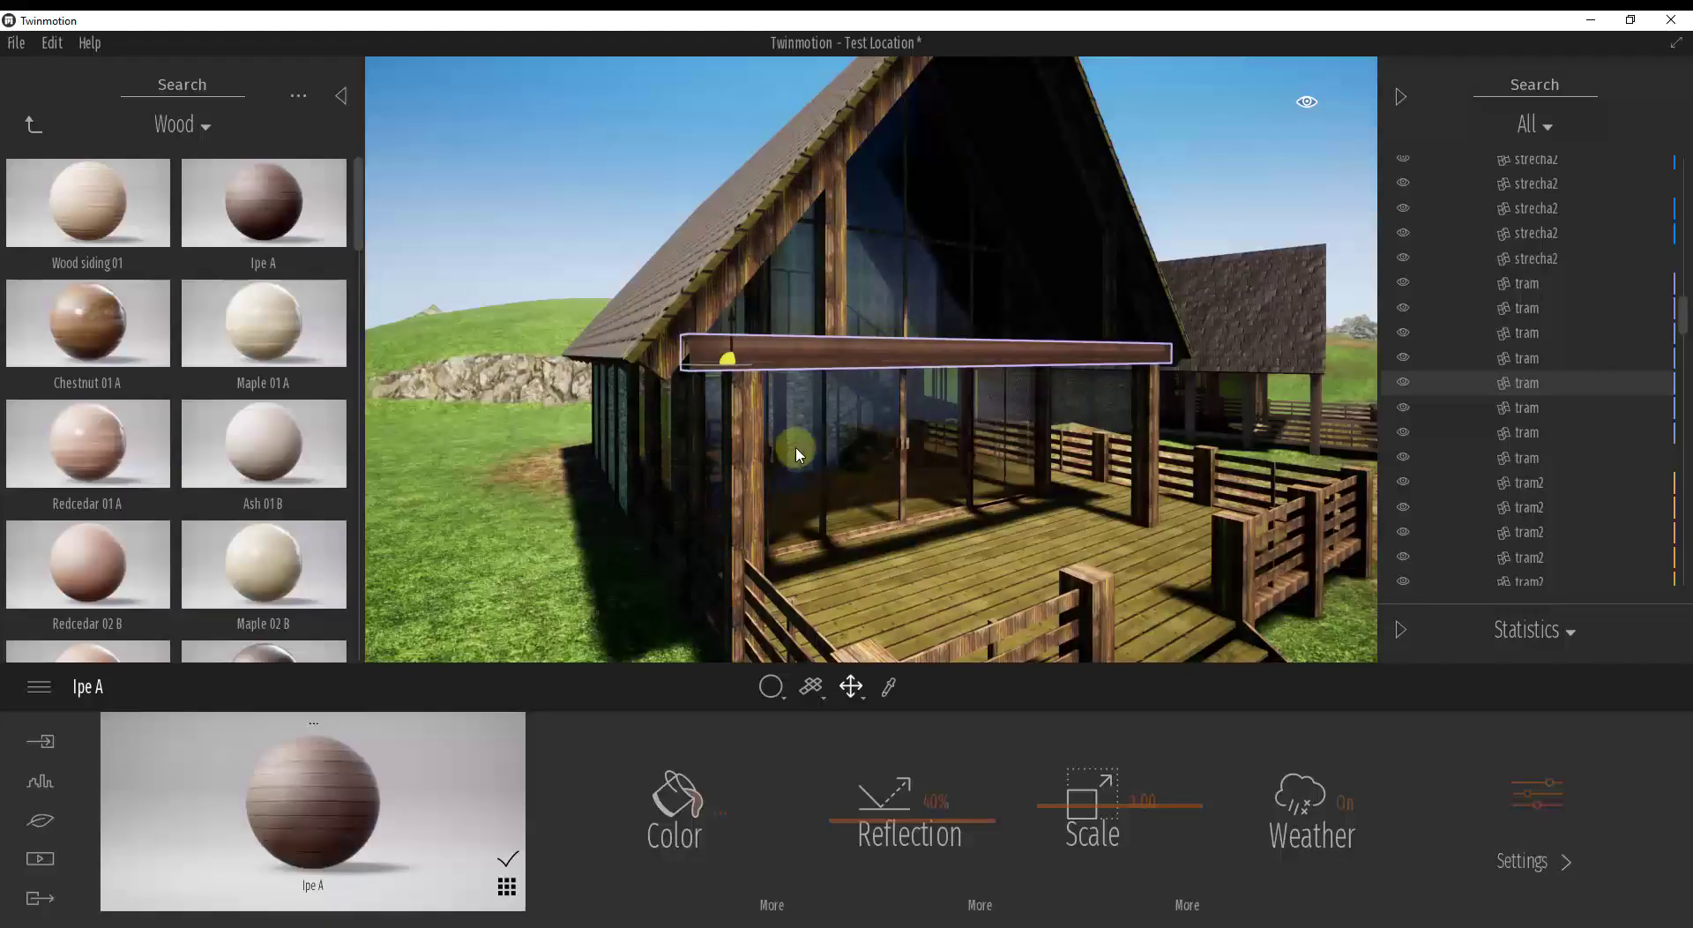
right_drag(796, 448, 795, 447)
key(w)
key(s)
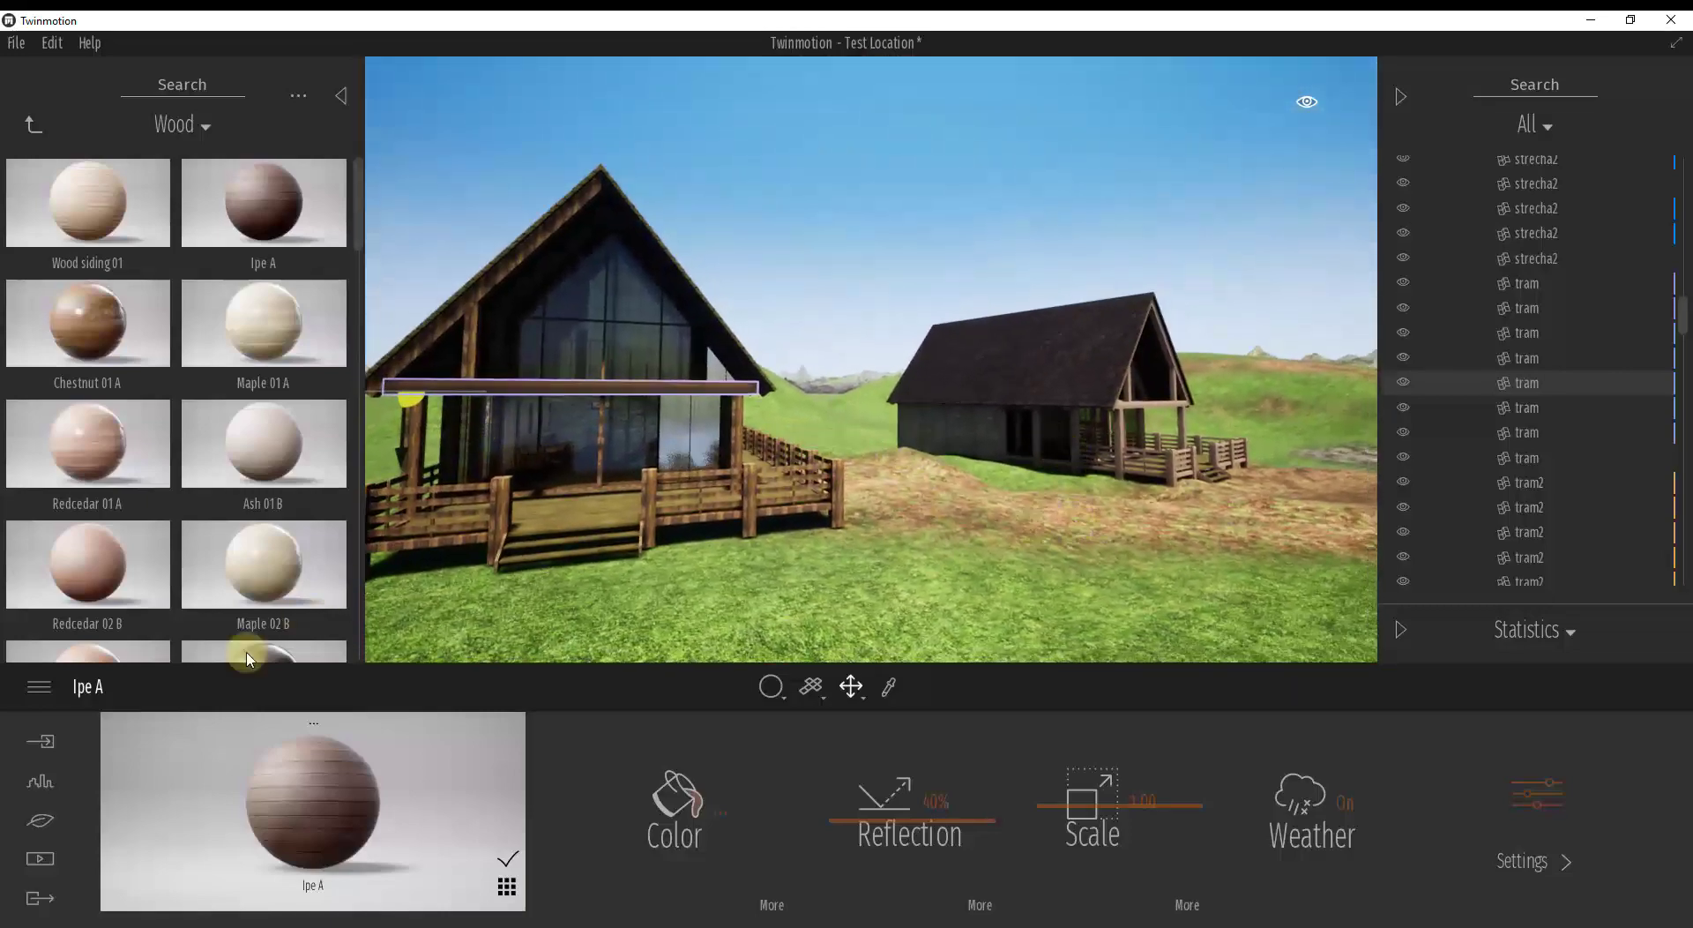
Step: Select the second cabin's Wood_Cedar_Post geometry among the imported models and examine which parts it covers
click(42, 742)
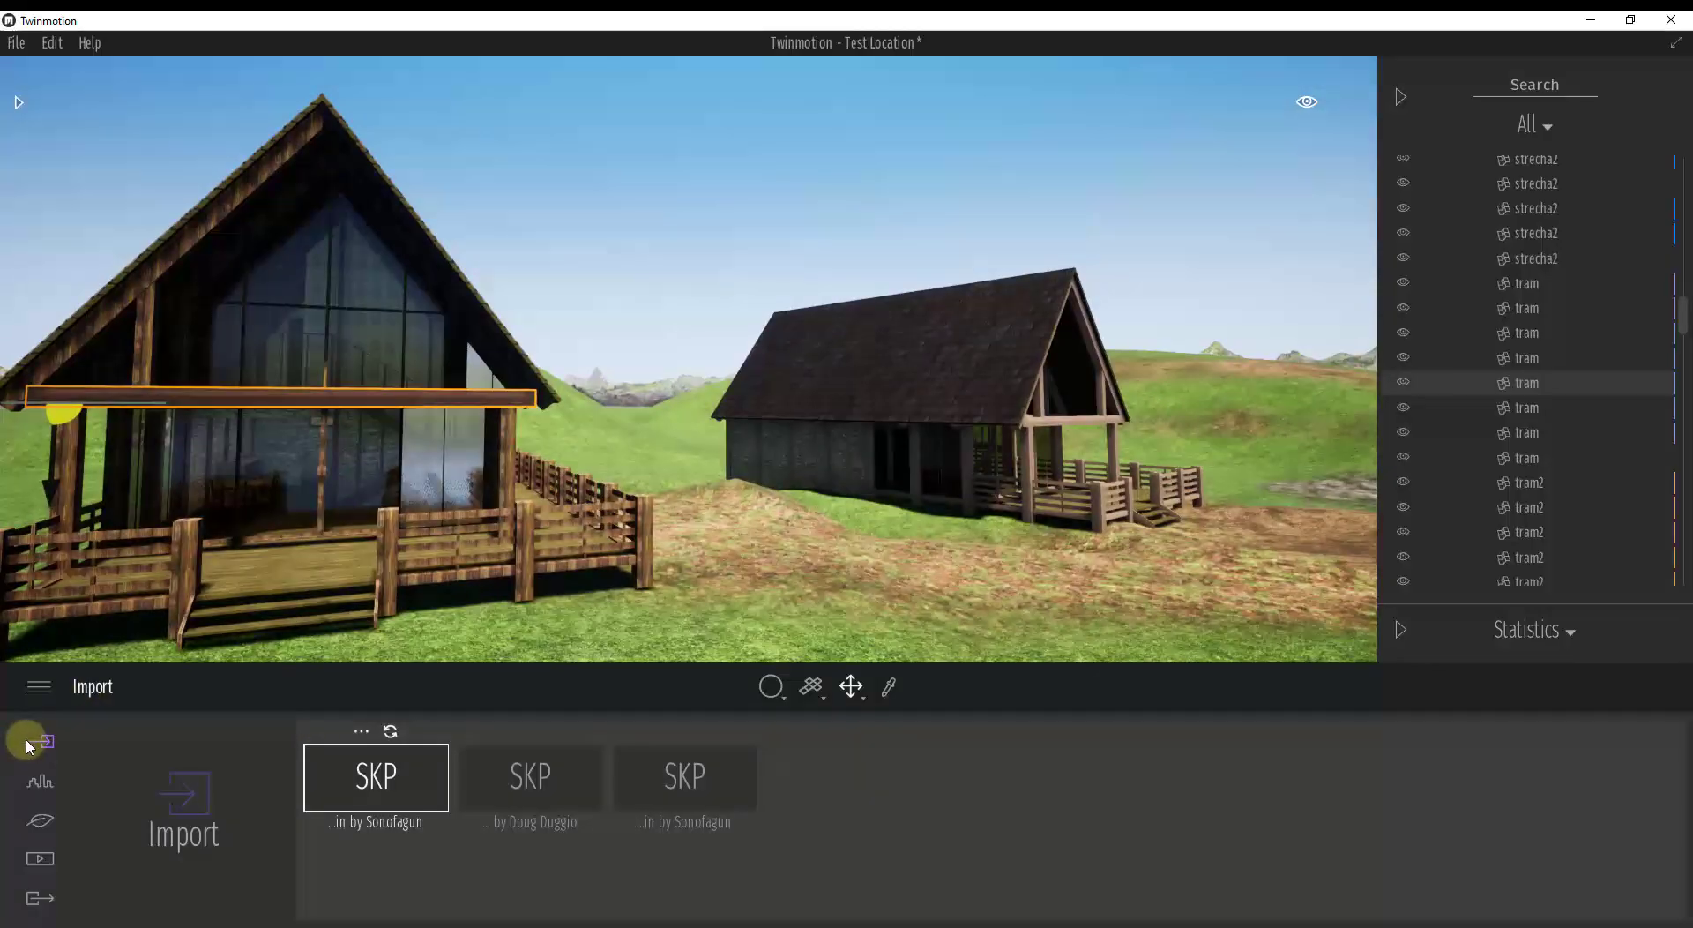
click(946, 375)
click(1028, 472)
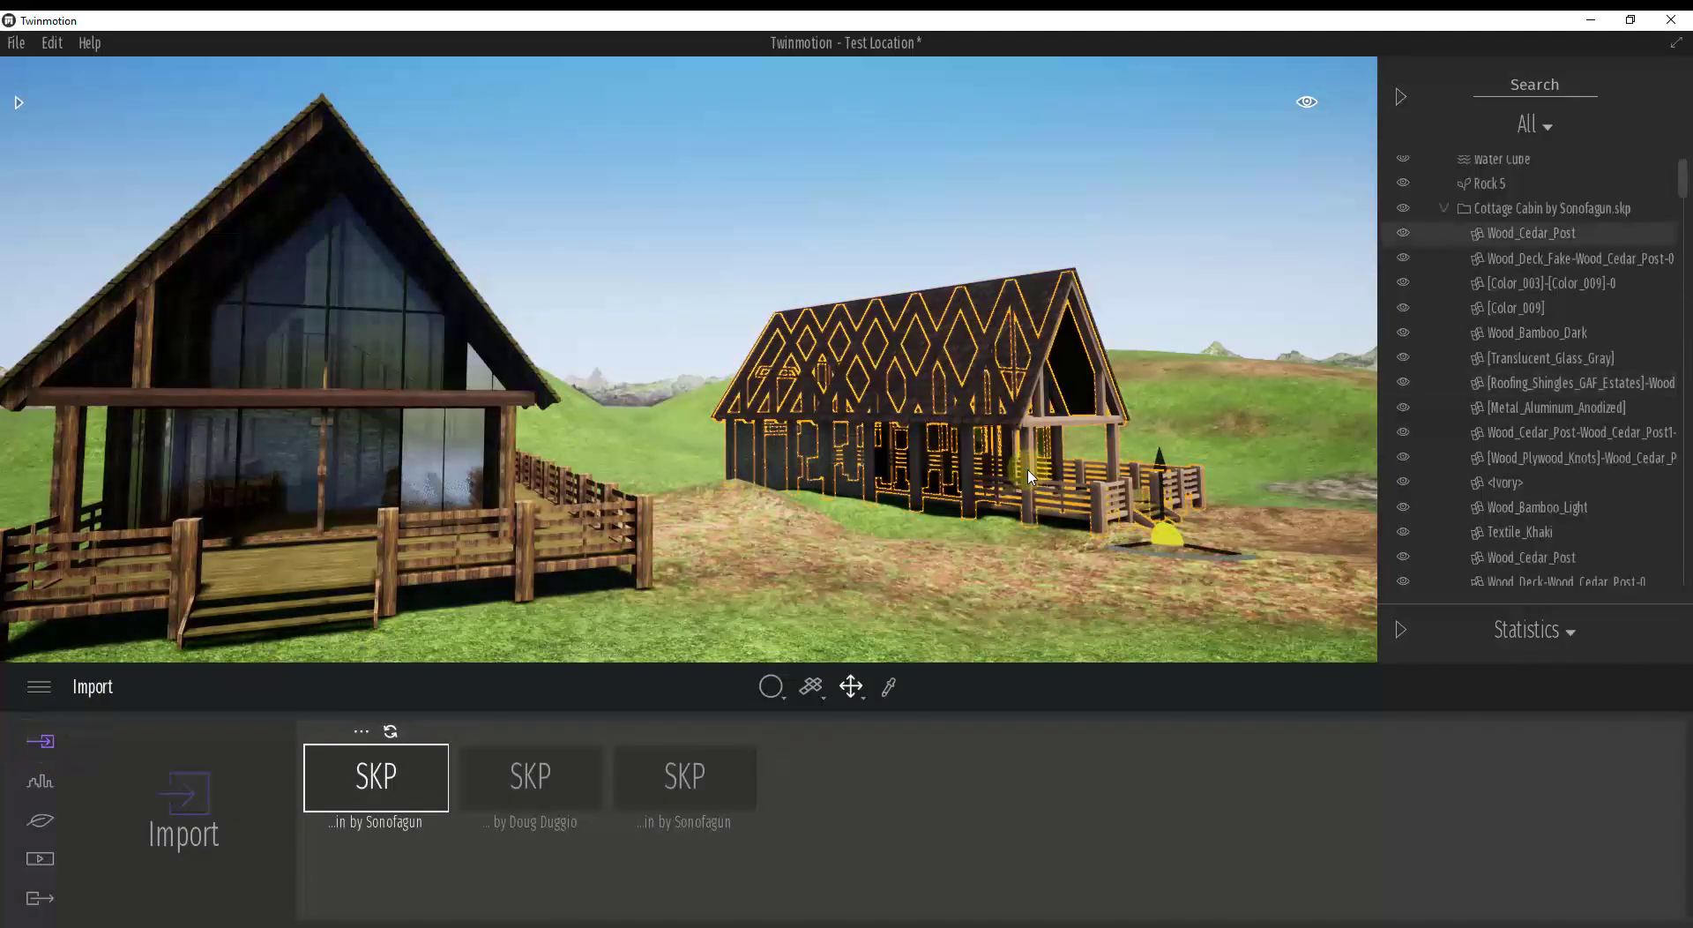
key(w)
right_drag(1028, 477, 1041, 473)
key(d)
key(s)
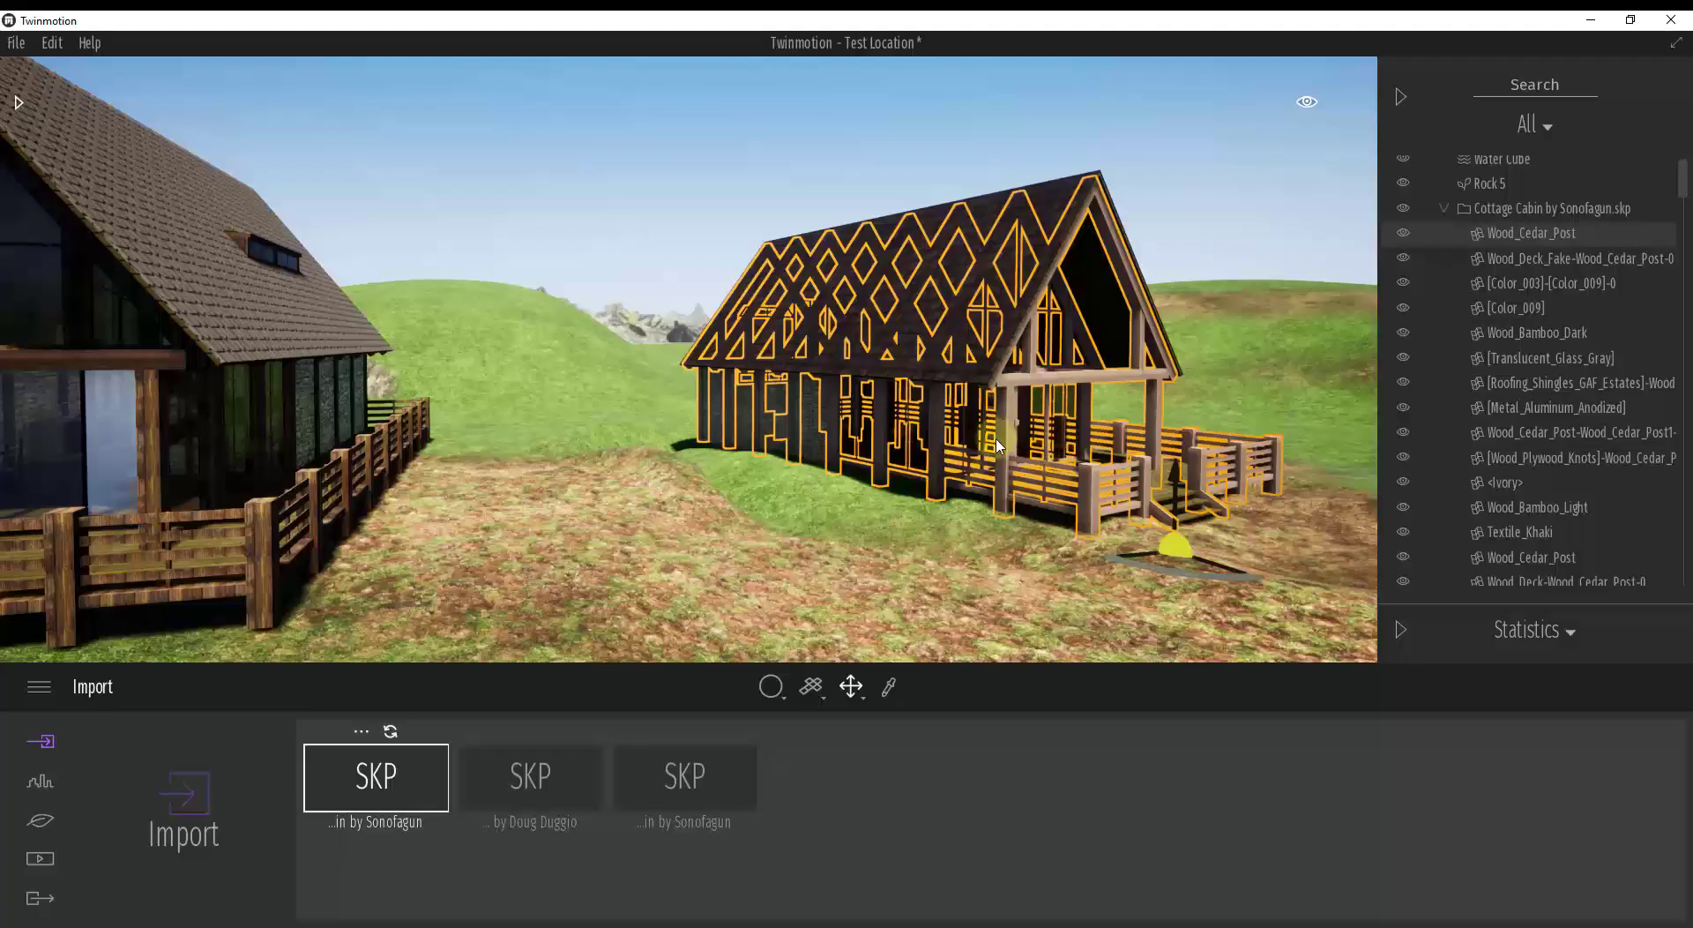
right_drag(995, 440, 958, 421)
key(w)
key(d)
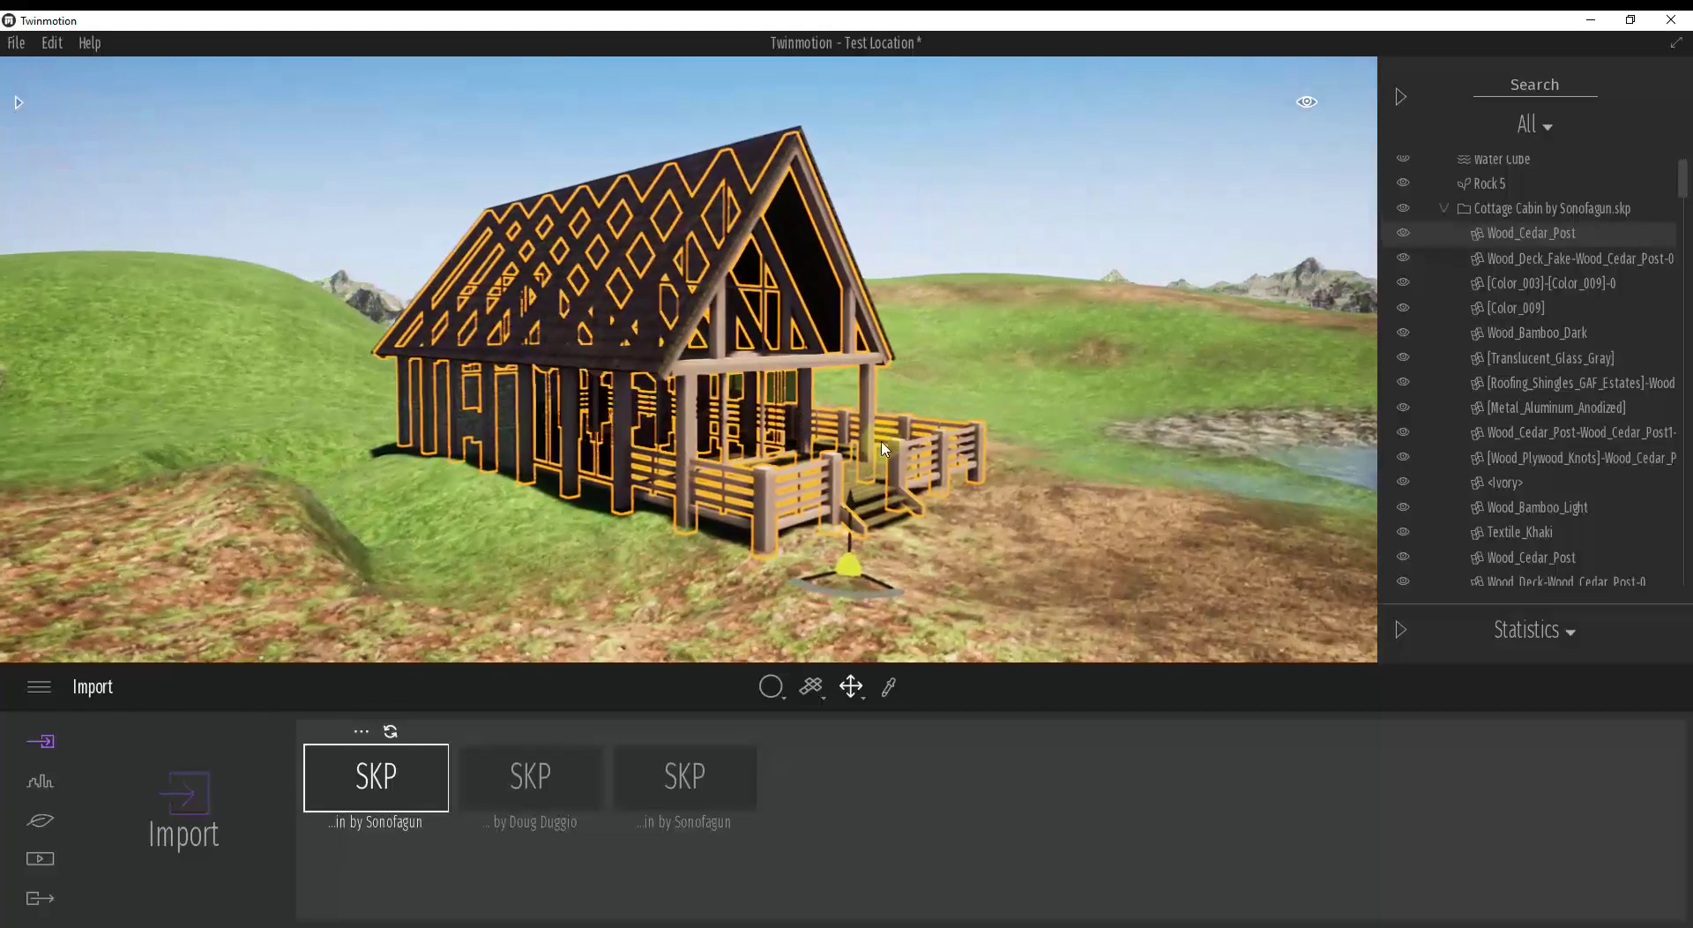
Step: Prepare an import of the Cottage Cabin by Sonofagun SketchUp file with Collapse set to Keep hierarchy, and cancel it
click(203, 813)
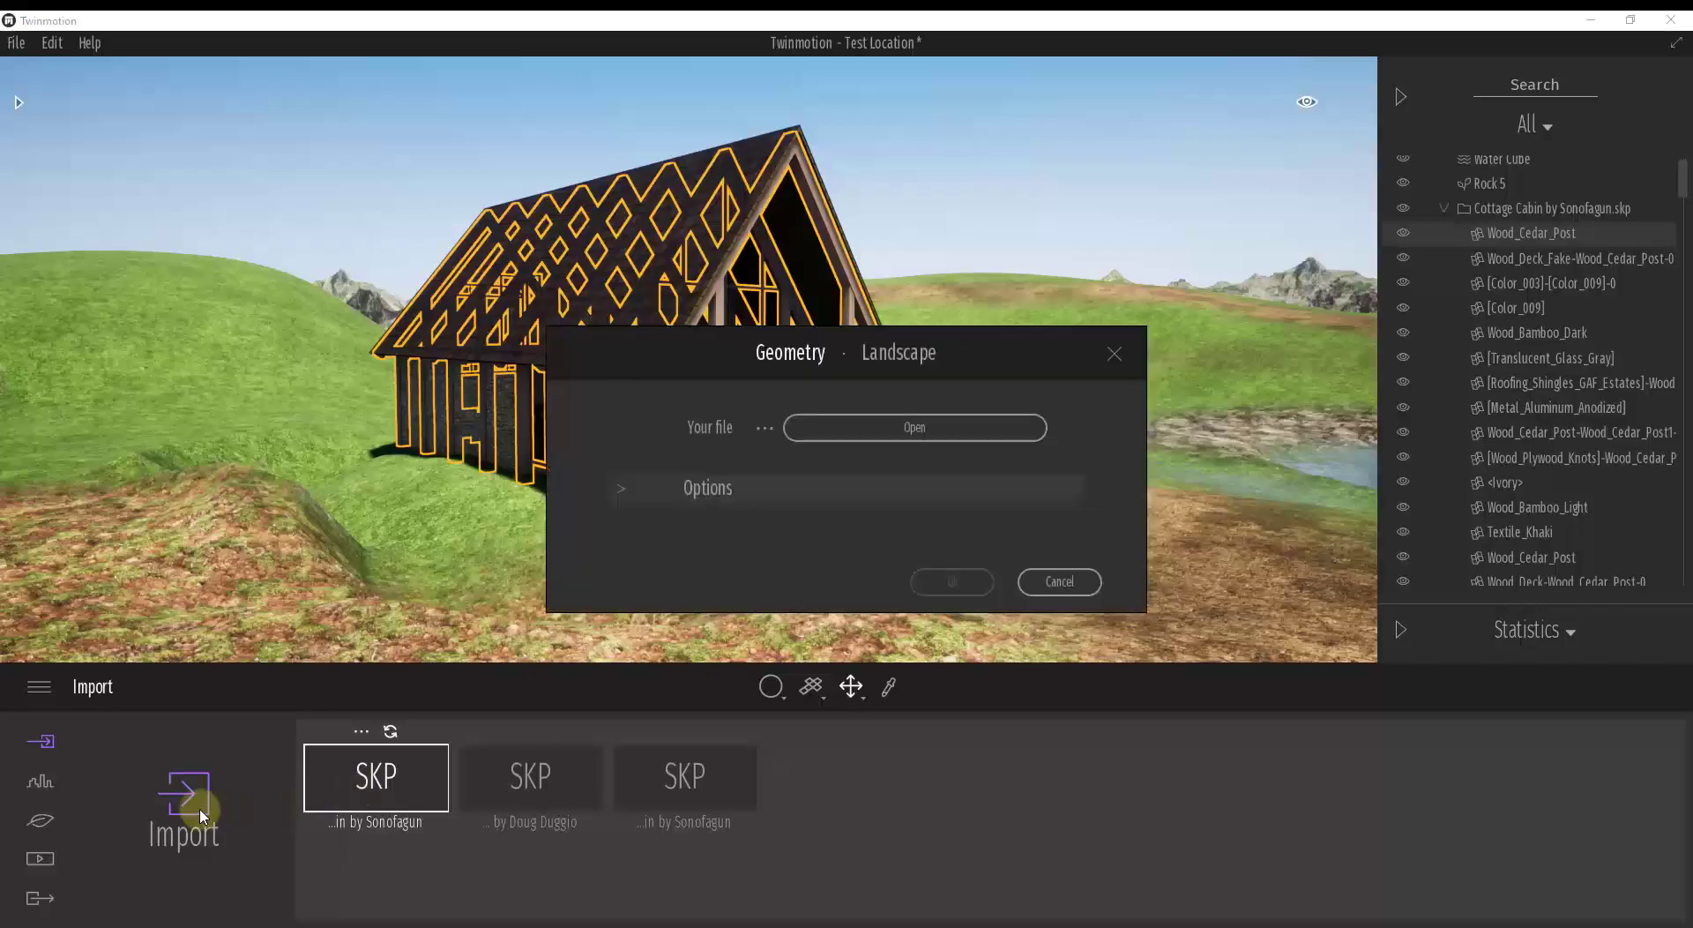
click(898, 425)
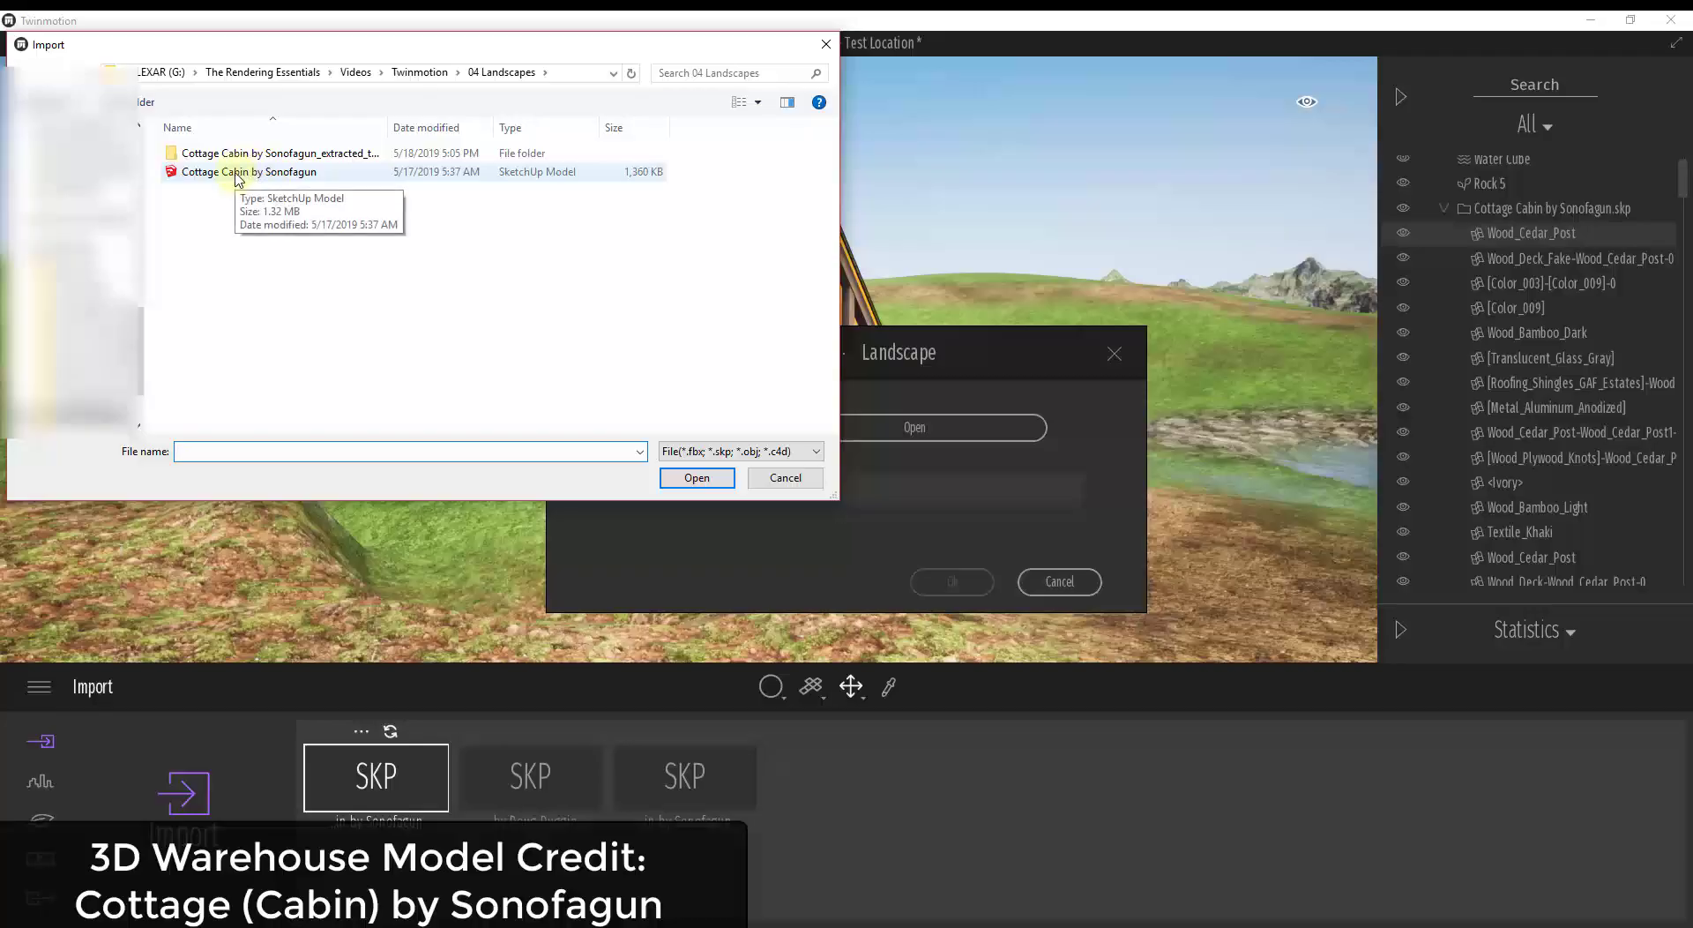
double_click(292, 174)
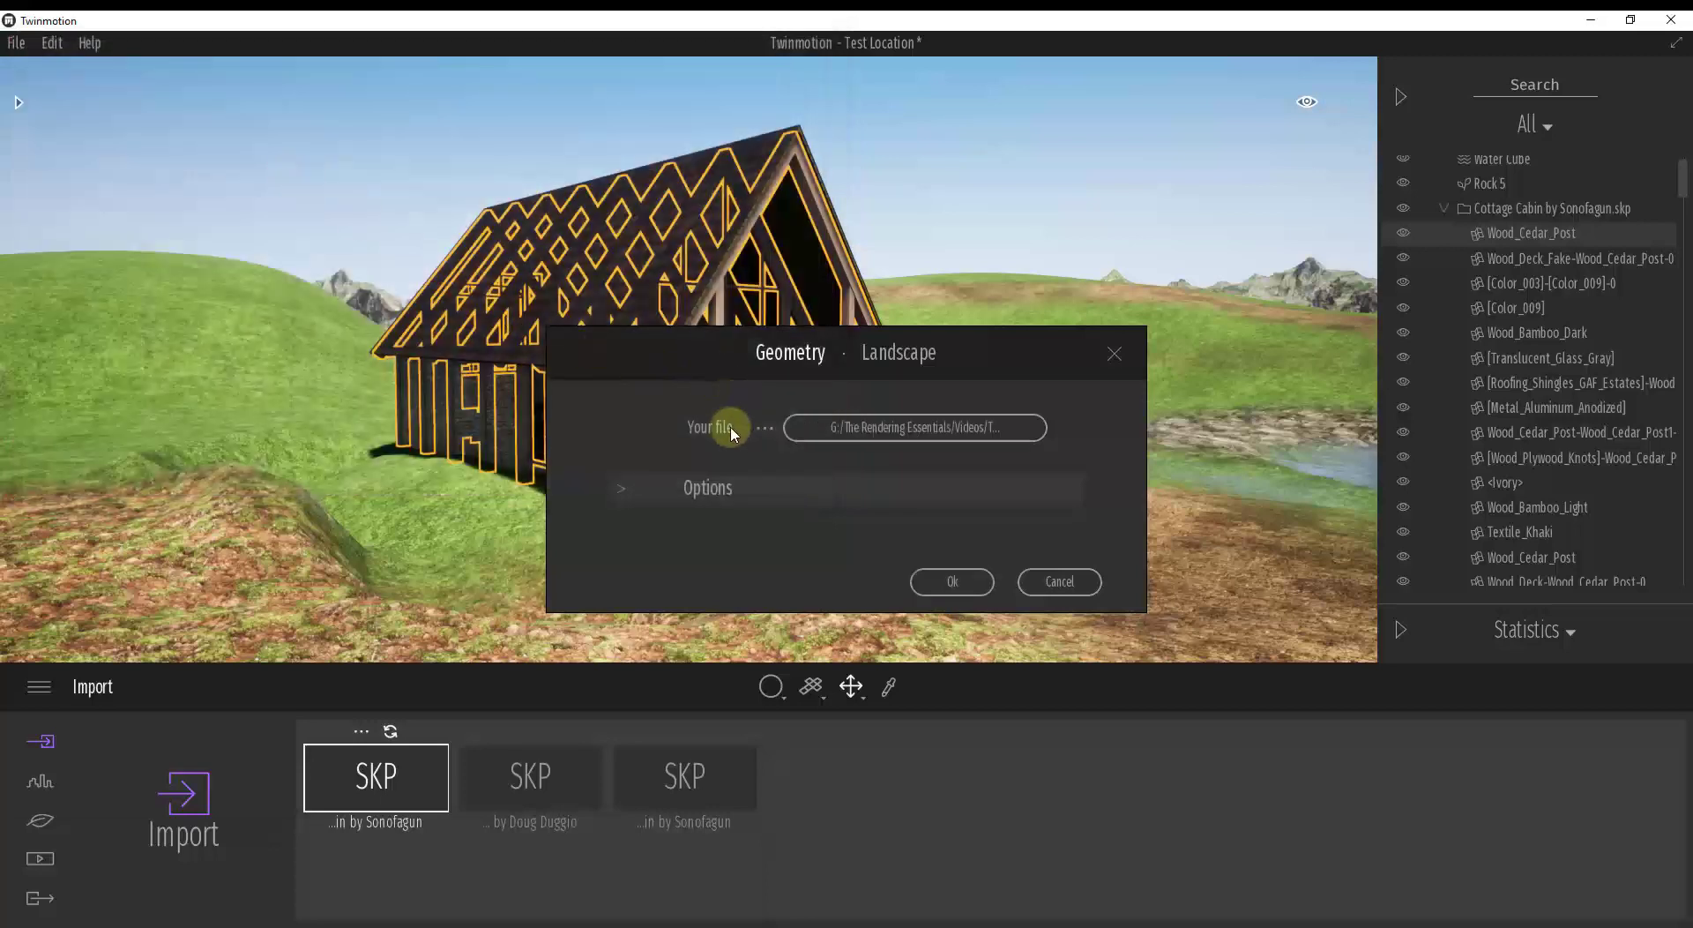
click(705, 491)
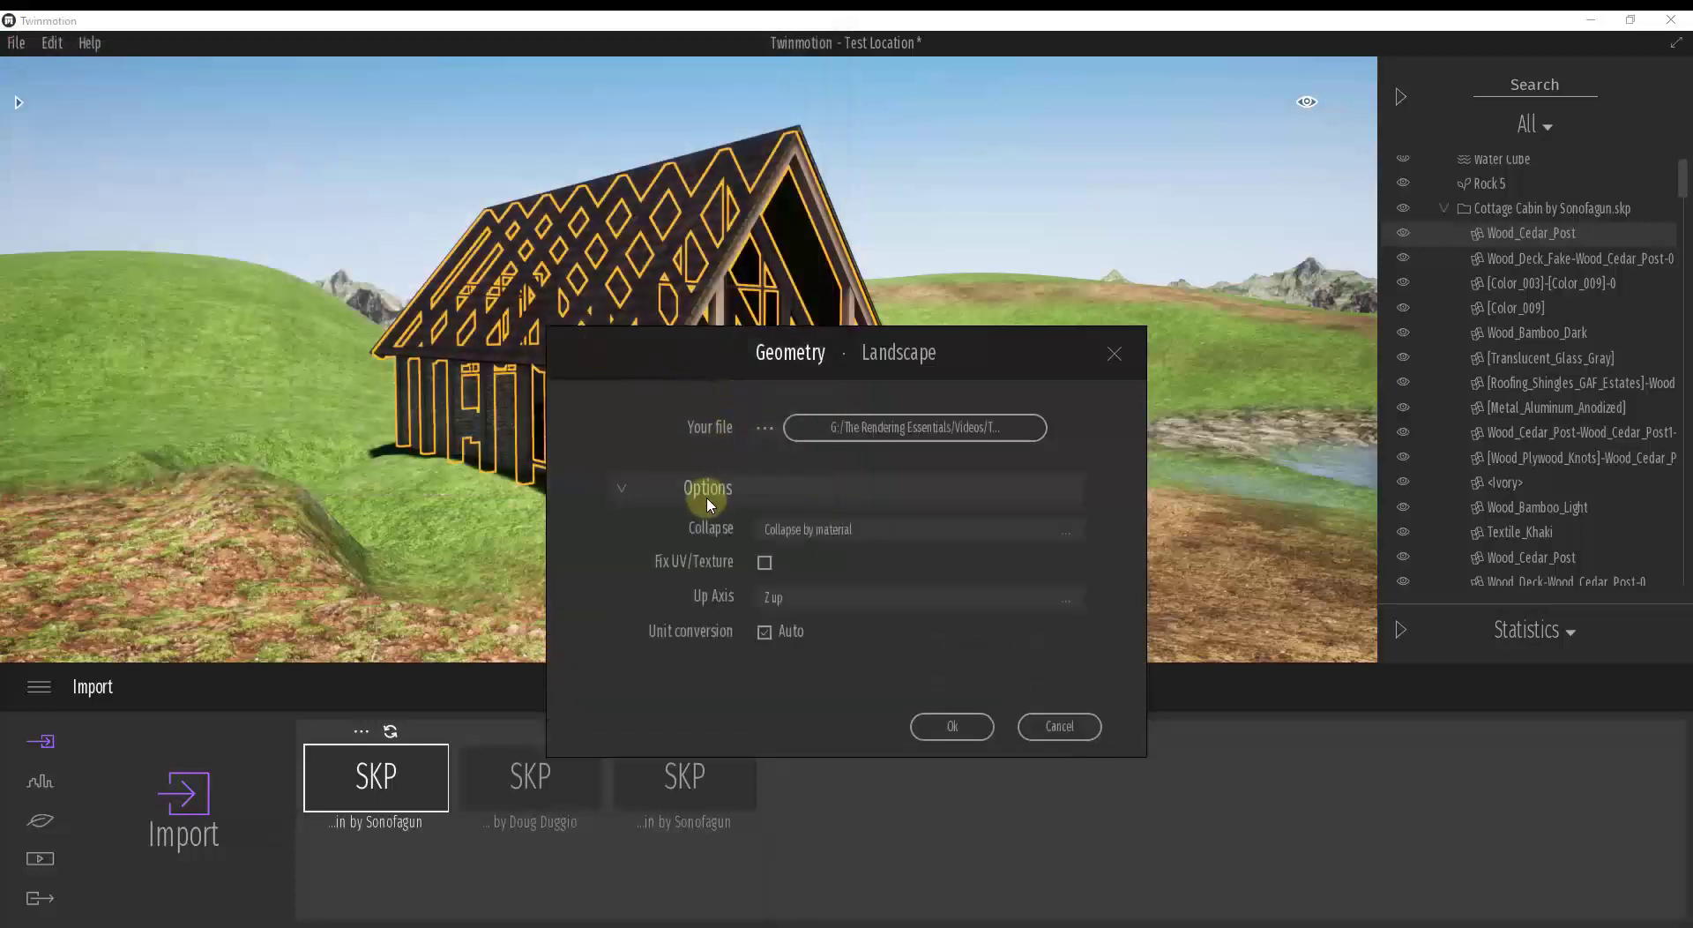
click(853, 529)
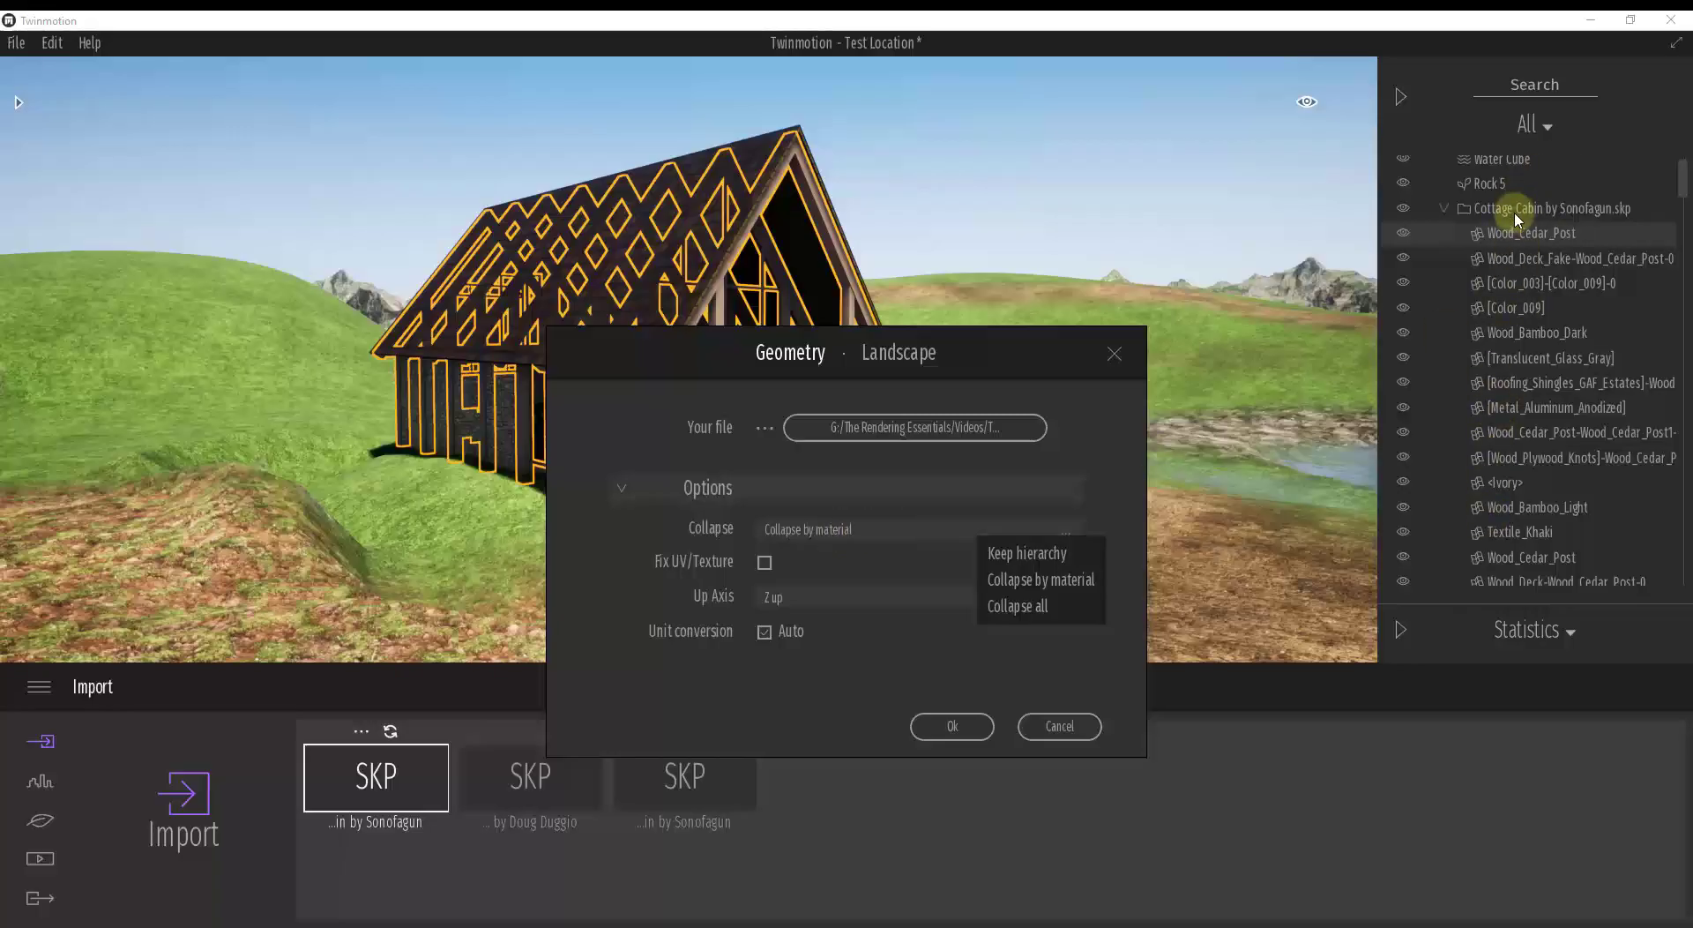
click(1015, 556)
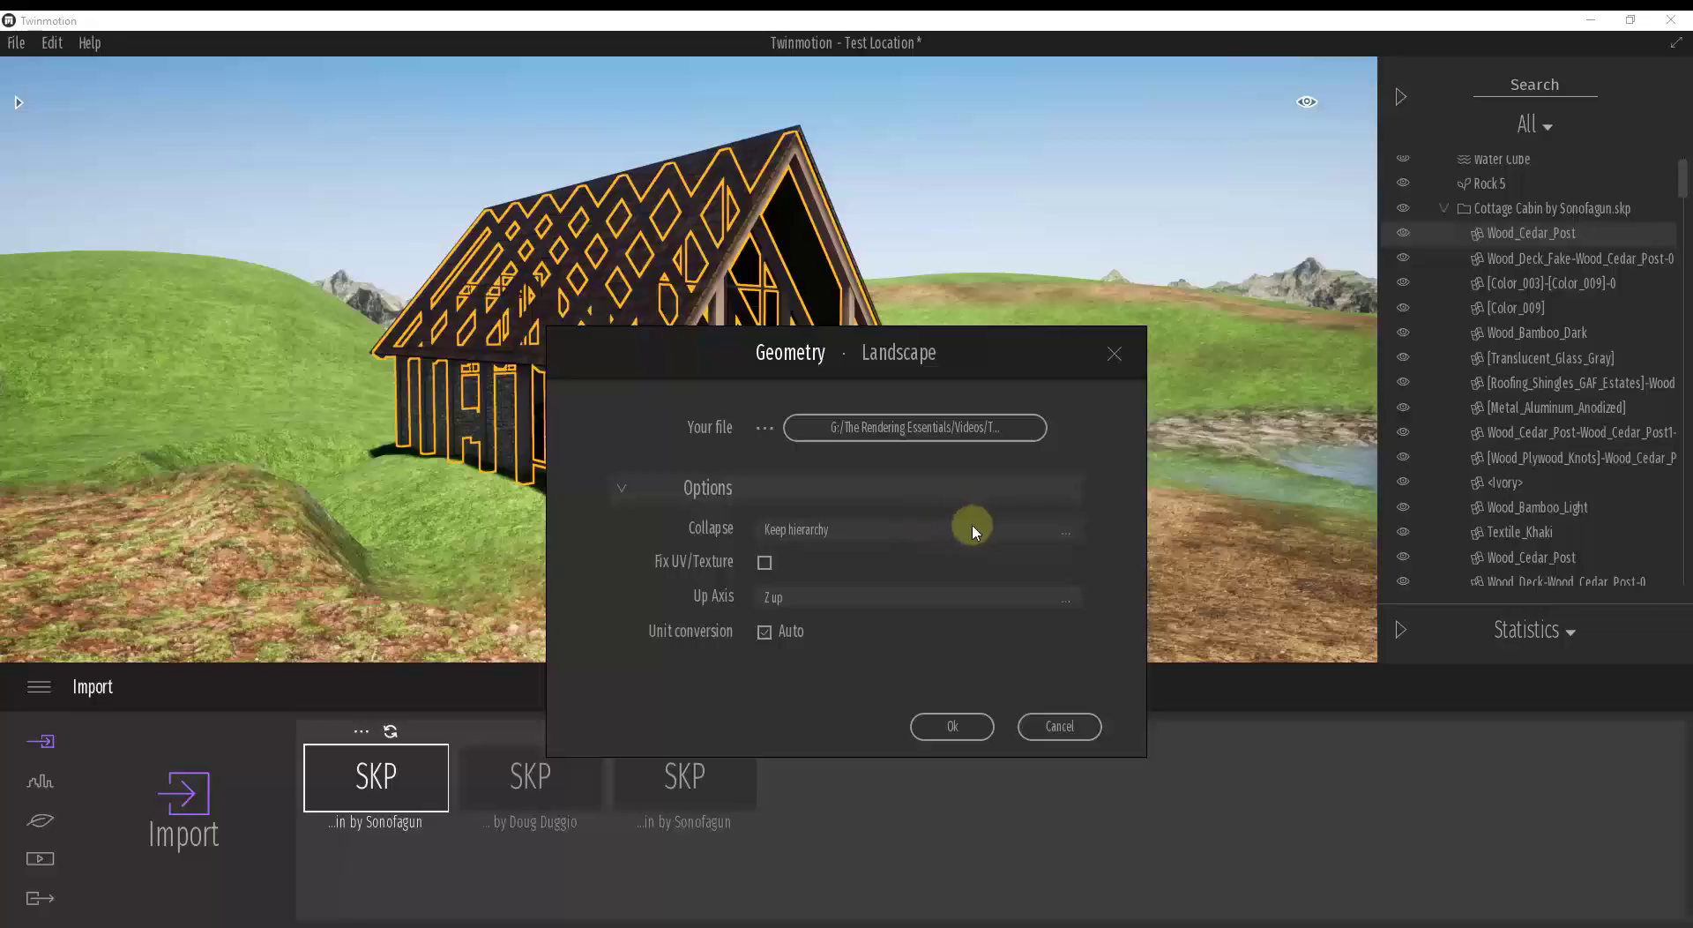
click(1058, 726)
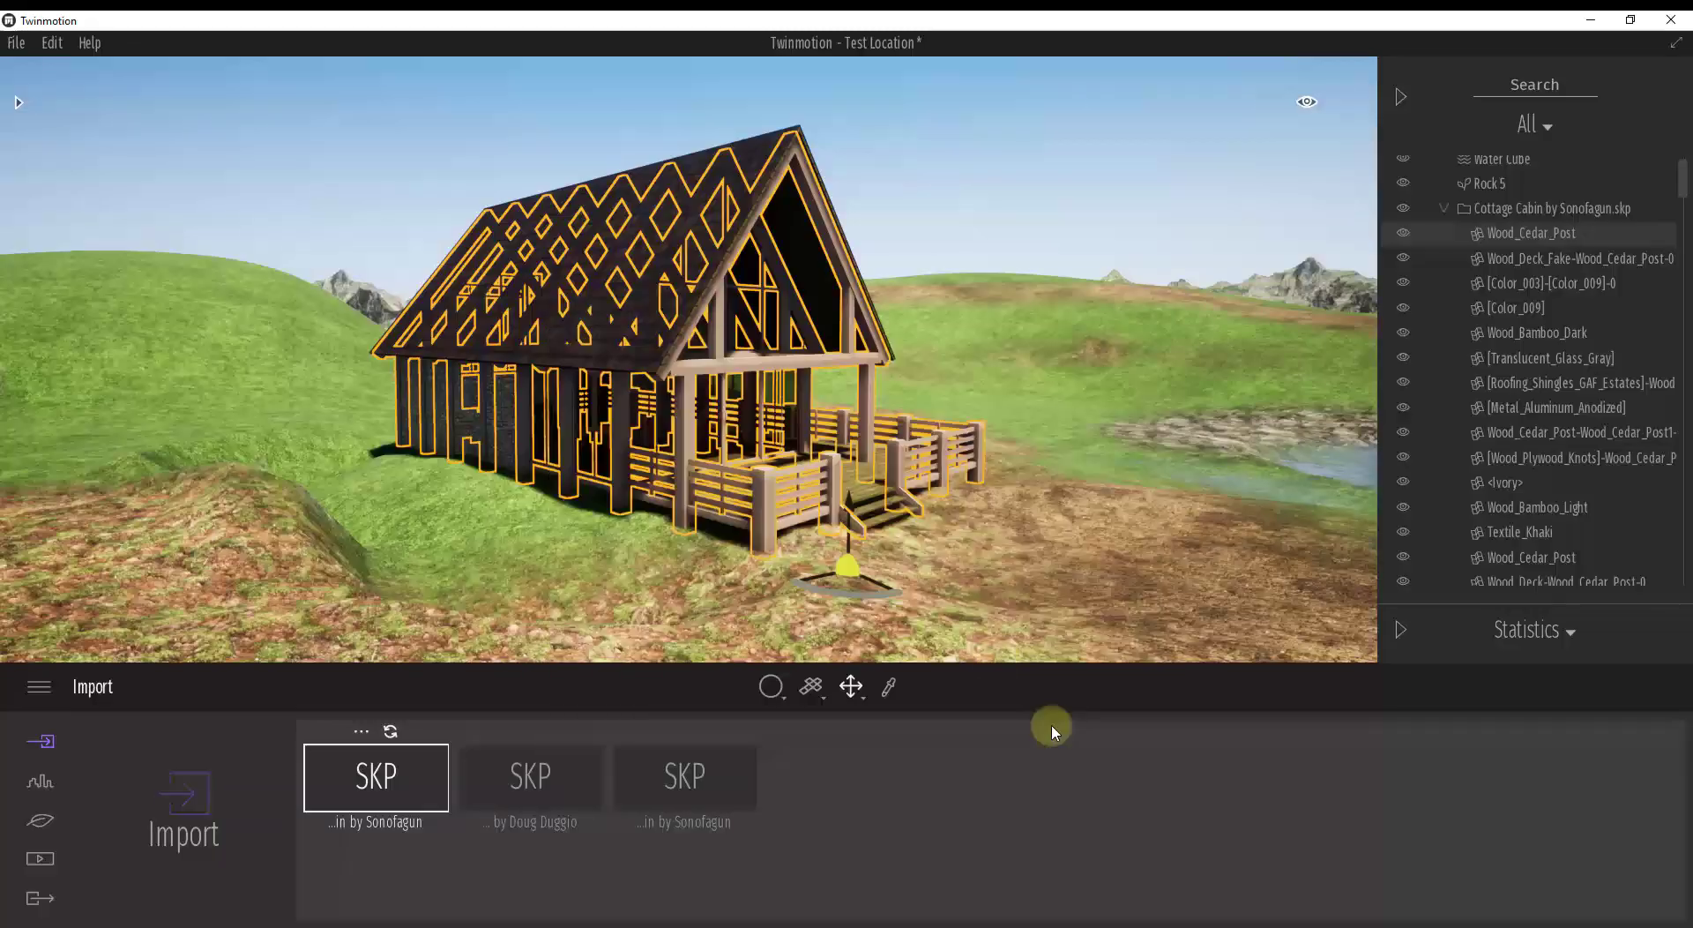
Step: Compare the two cabins and examine the material-based parts listed under the second cabin, including Translucent_Glass_Gray
right_drag(979, 414, 981, 375)
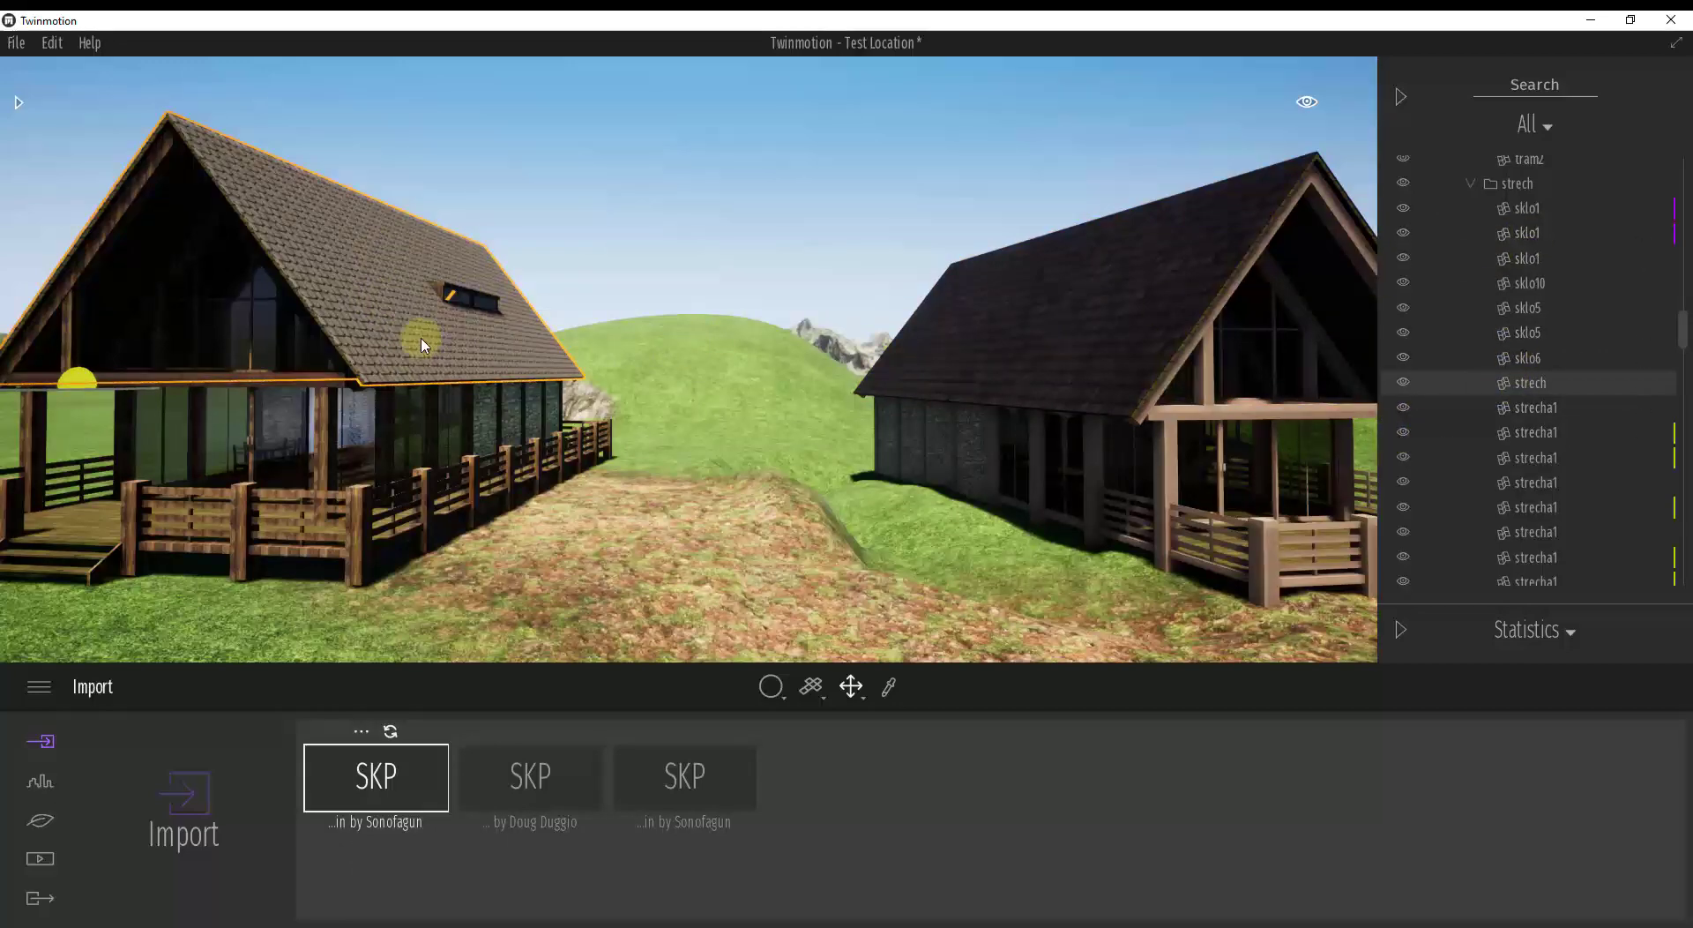
right_drag(1071, 413, 1078, 421)
key(w)
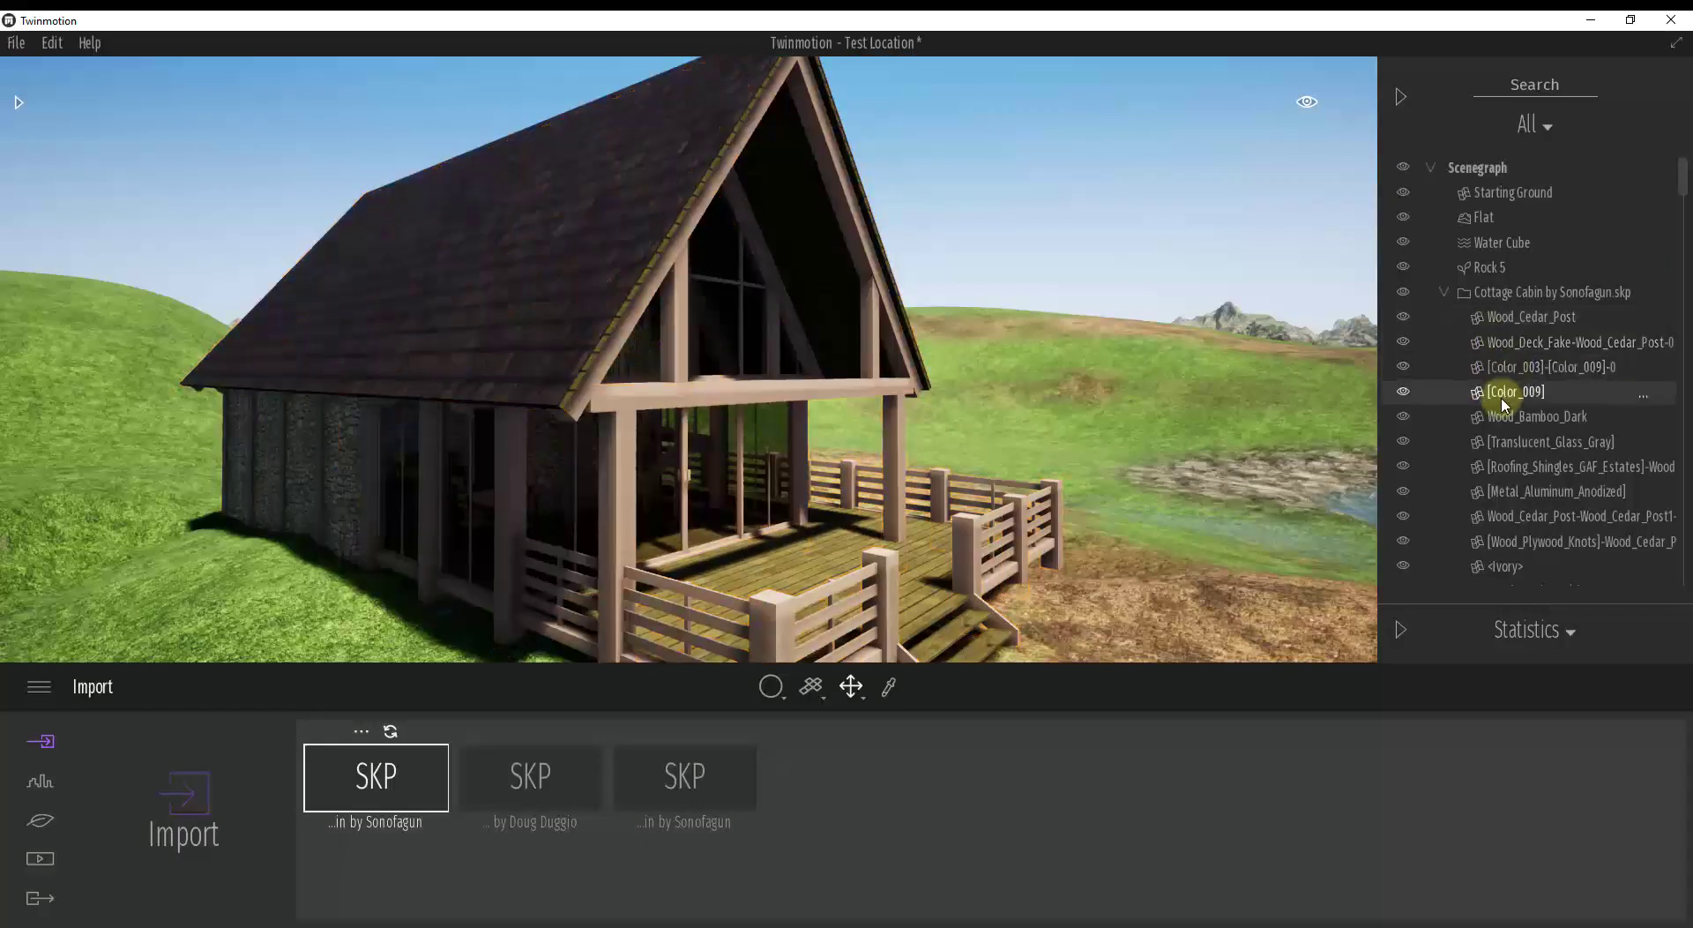
click(1539, 442)
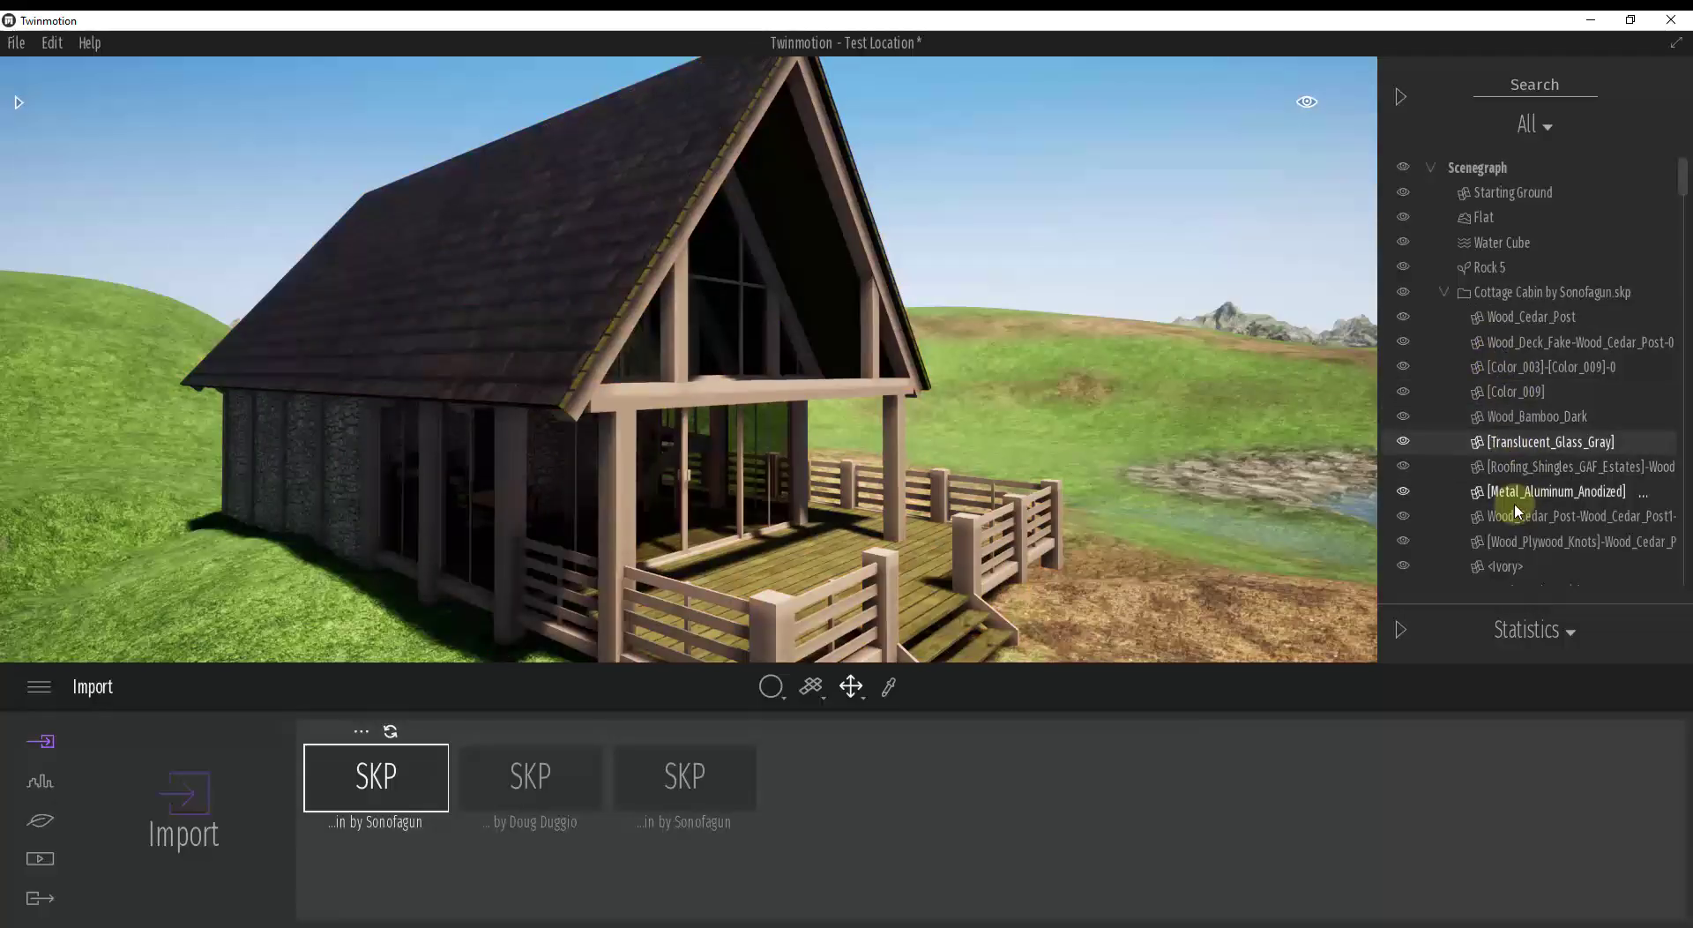
right_drag(725, 405, 785, 393)
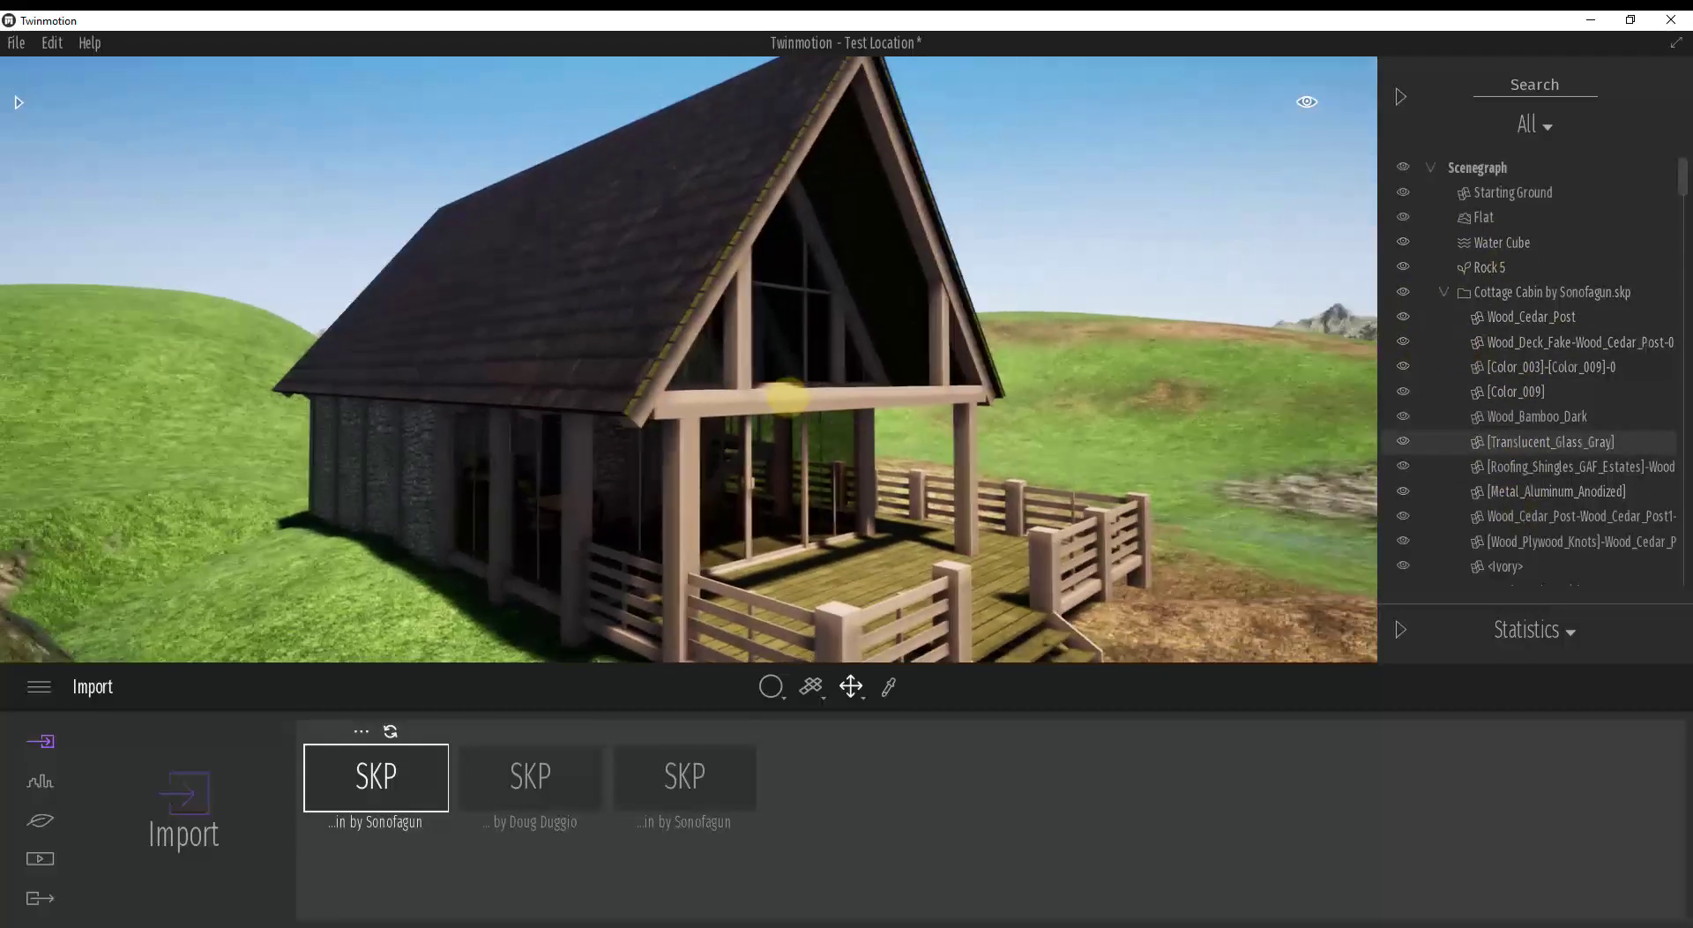
Step: Select parts of the second cabin in the scene to check which geometry is grouped by material
click(697, 470)
click(1061, 444)
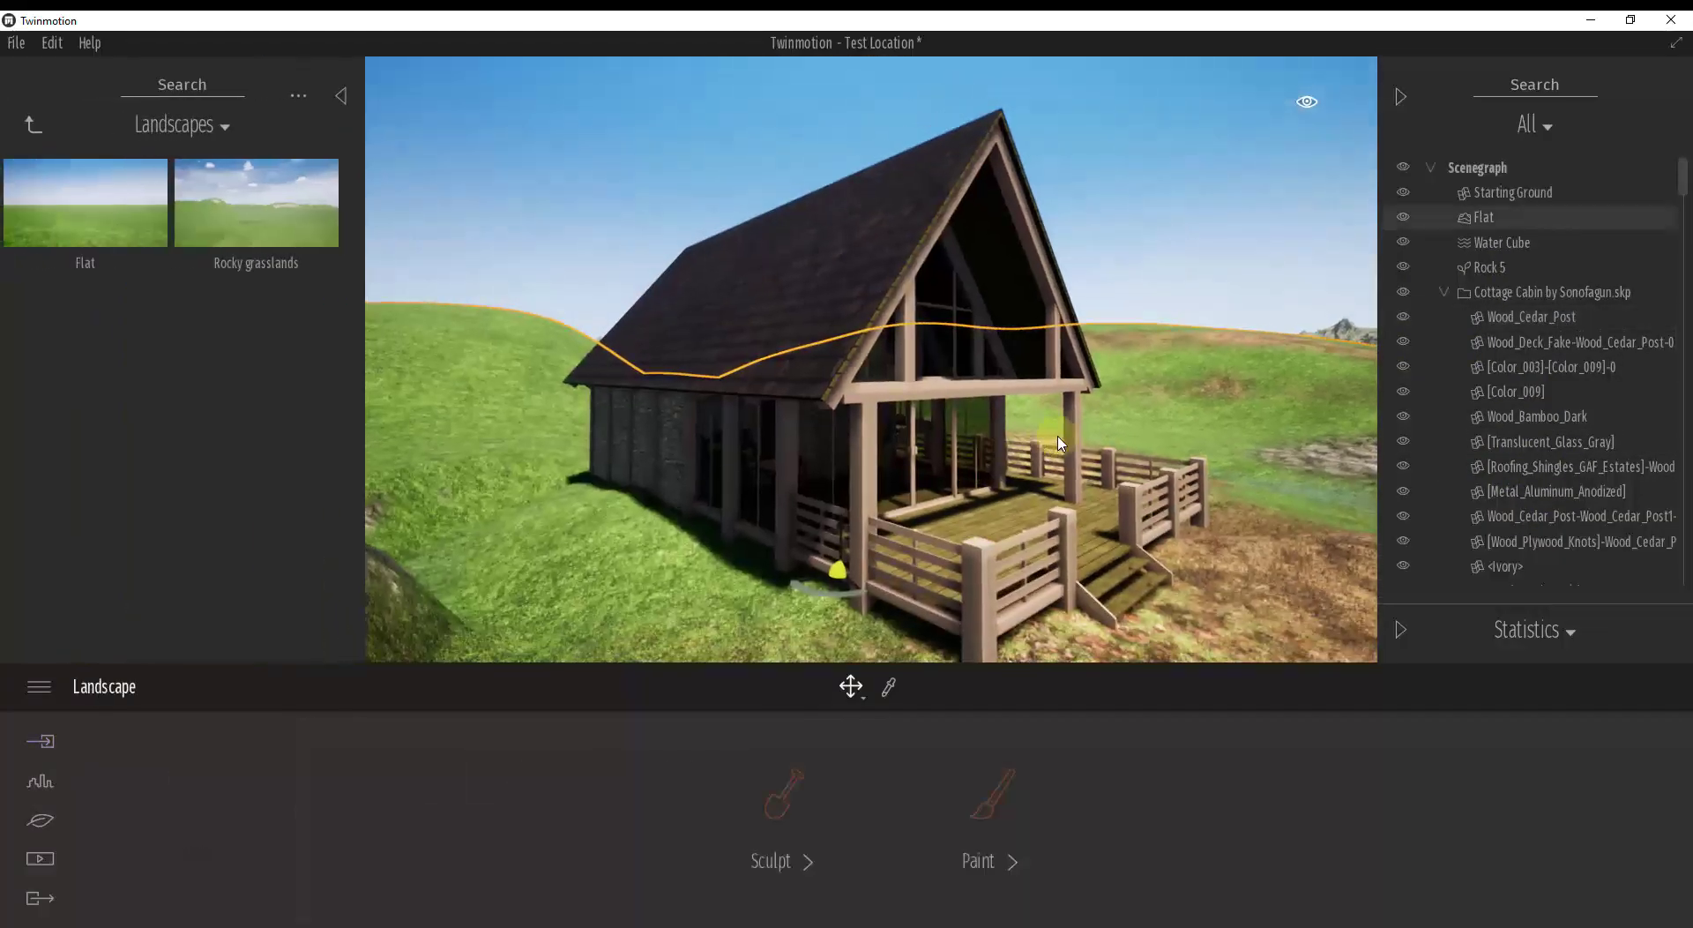
click(1061, 444)
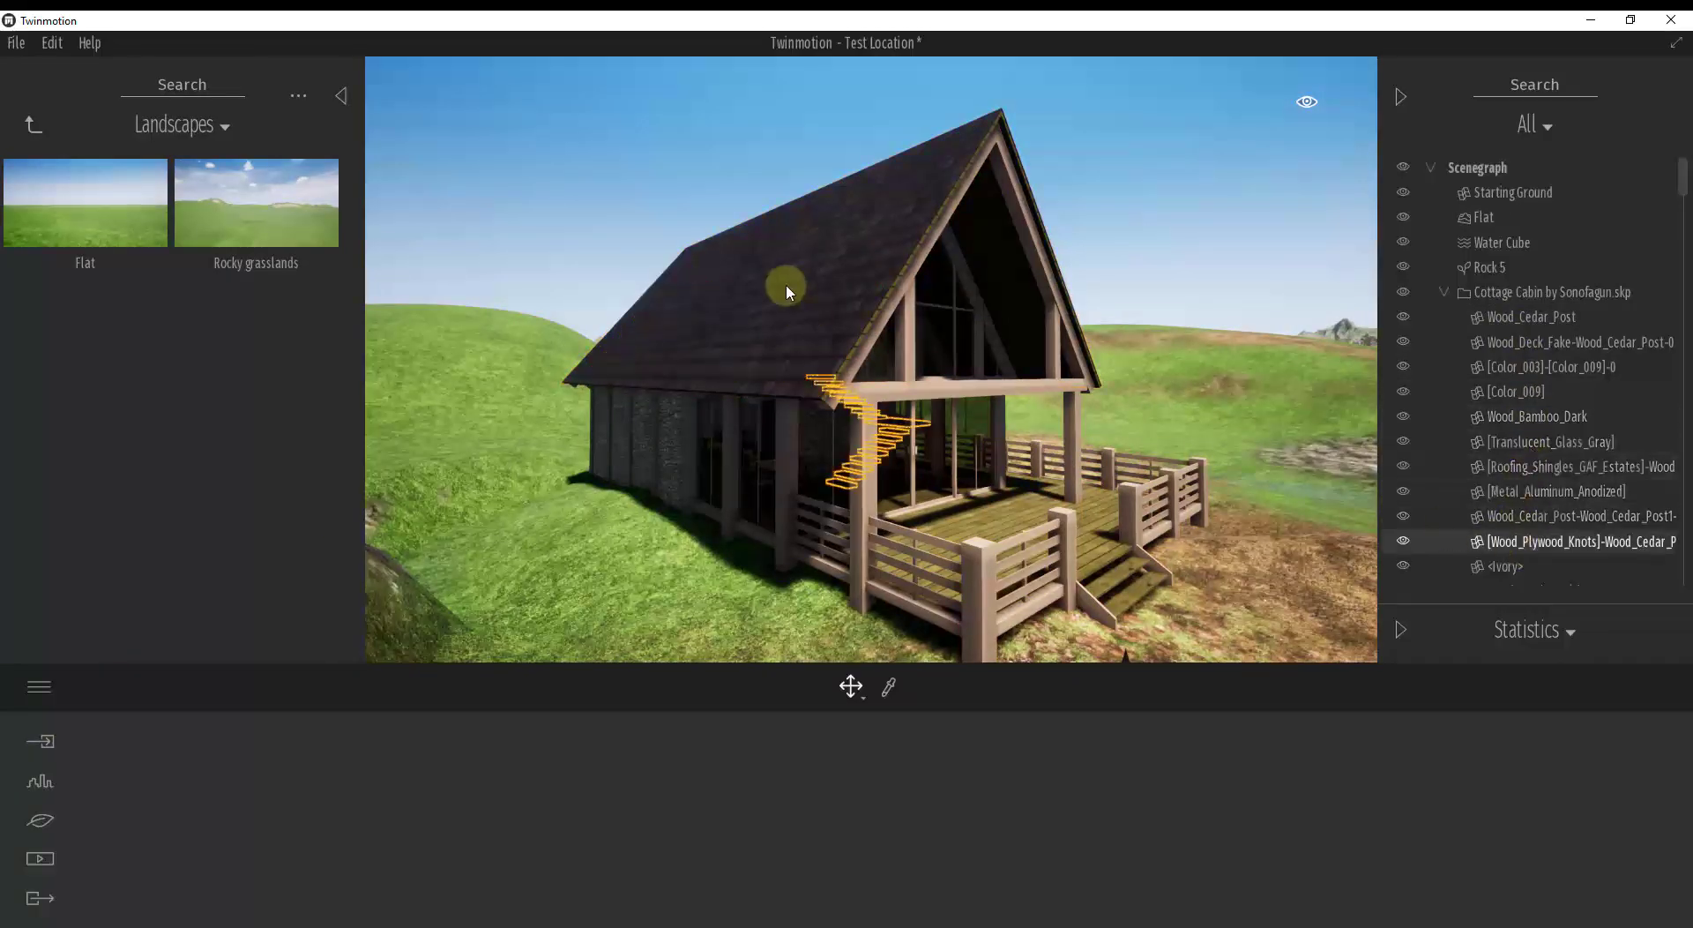
right_drag(787, 287, 817, 279)
scroll(801, 285, up, 5)
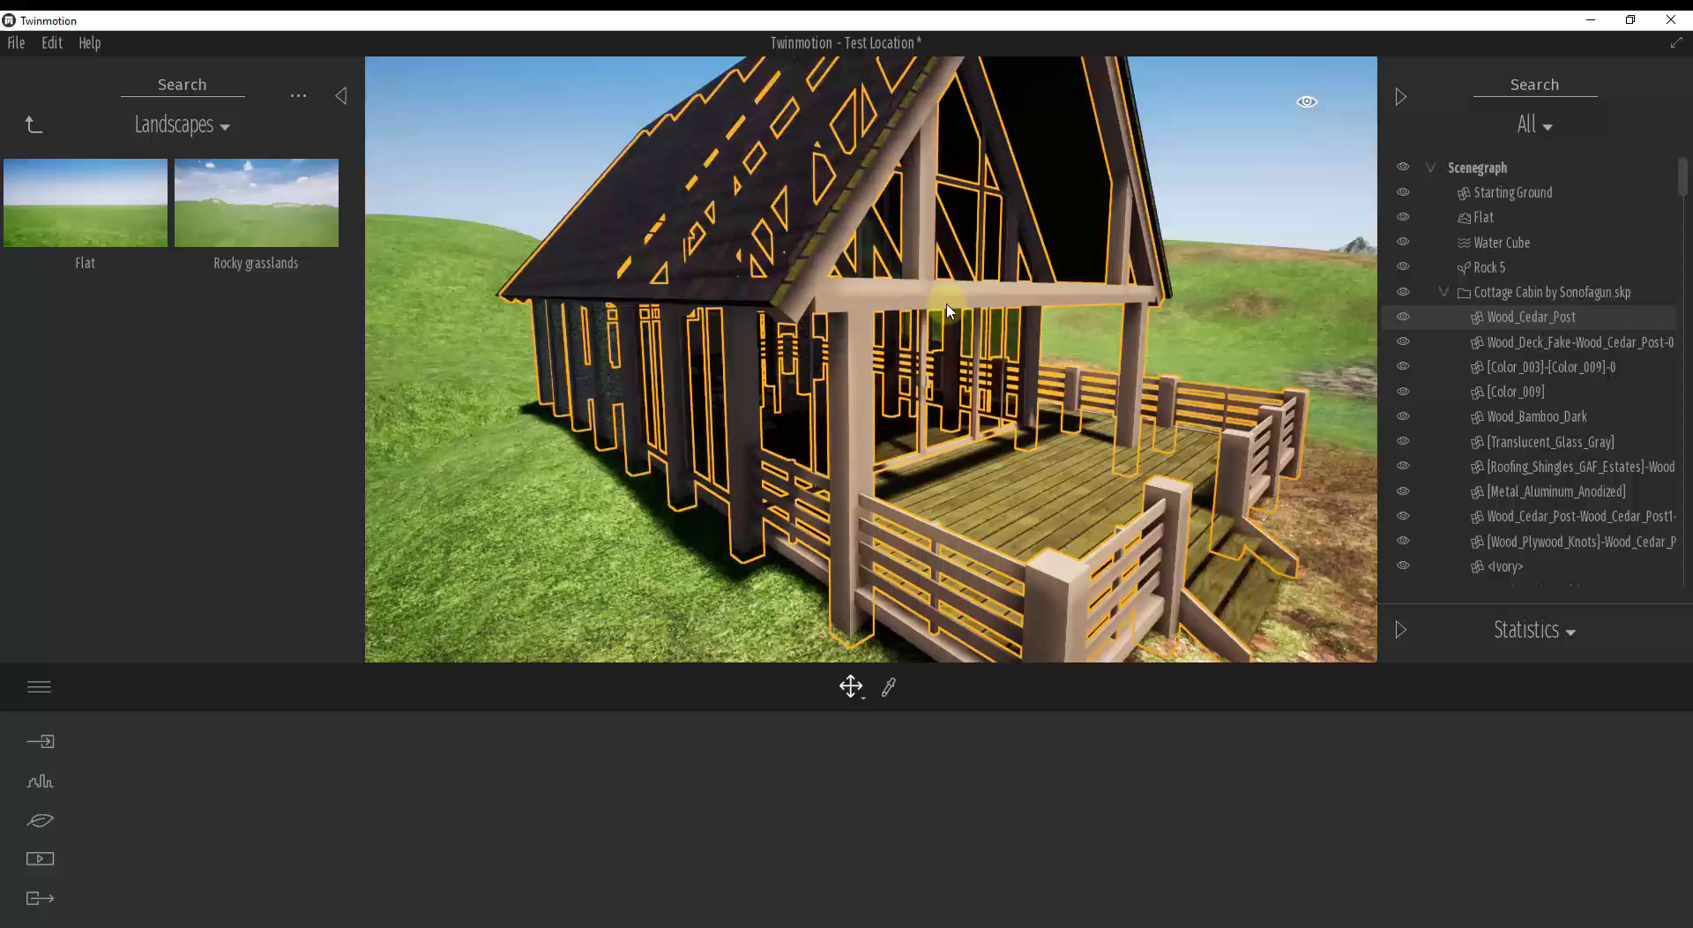
right_drag(950, 302, 950, 302)
drag(949, 303, 831, 302)
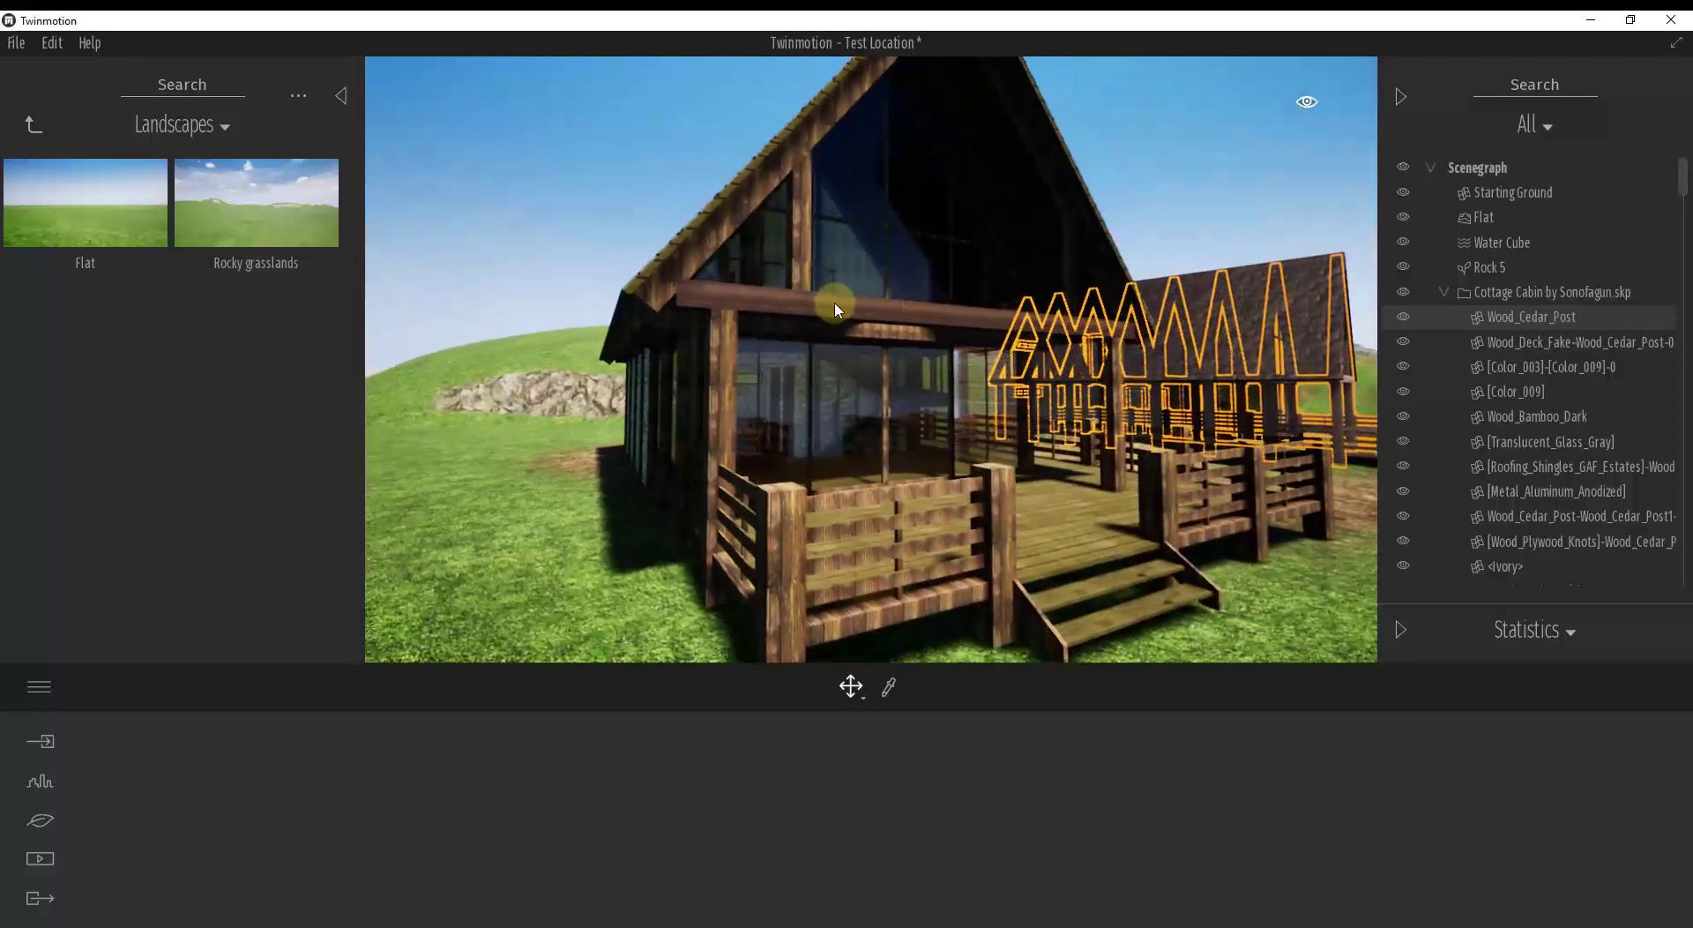
Step: Select the front cabin's porch beam and individual railing boards to check that each is a separate object
click(780, 300)
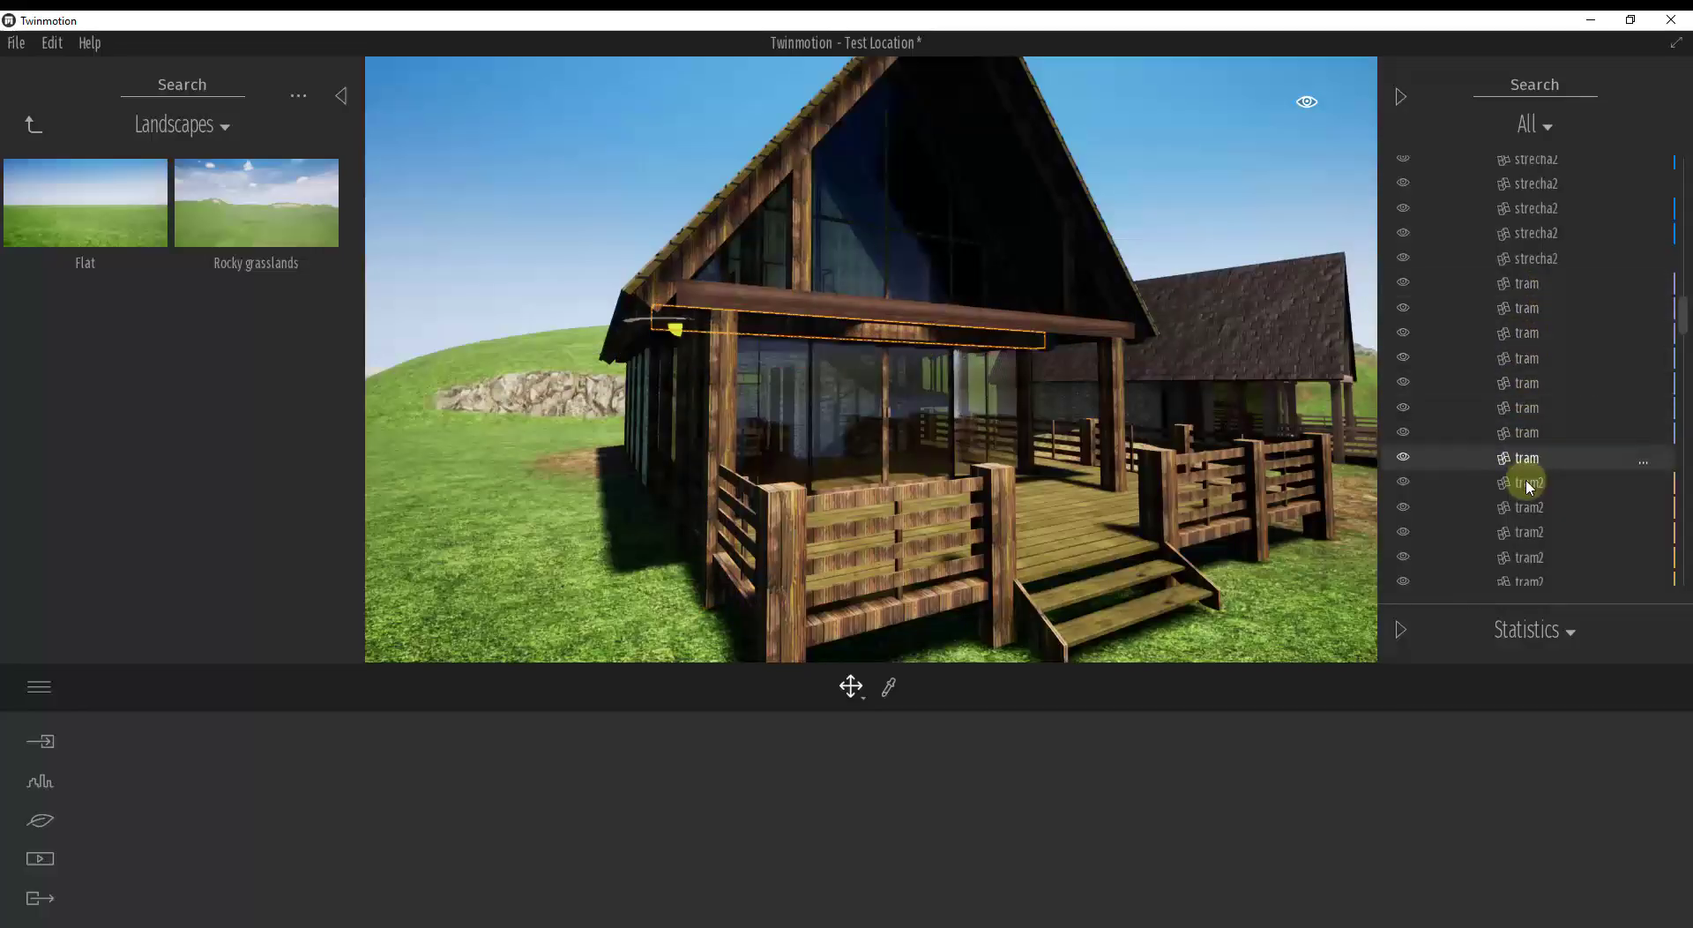
click(862, 518)
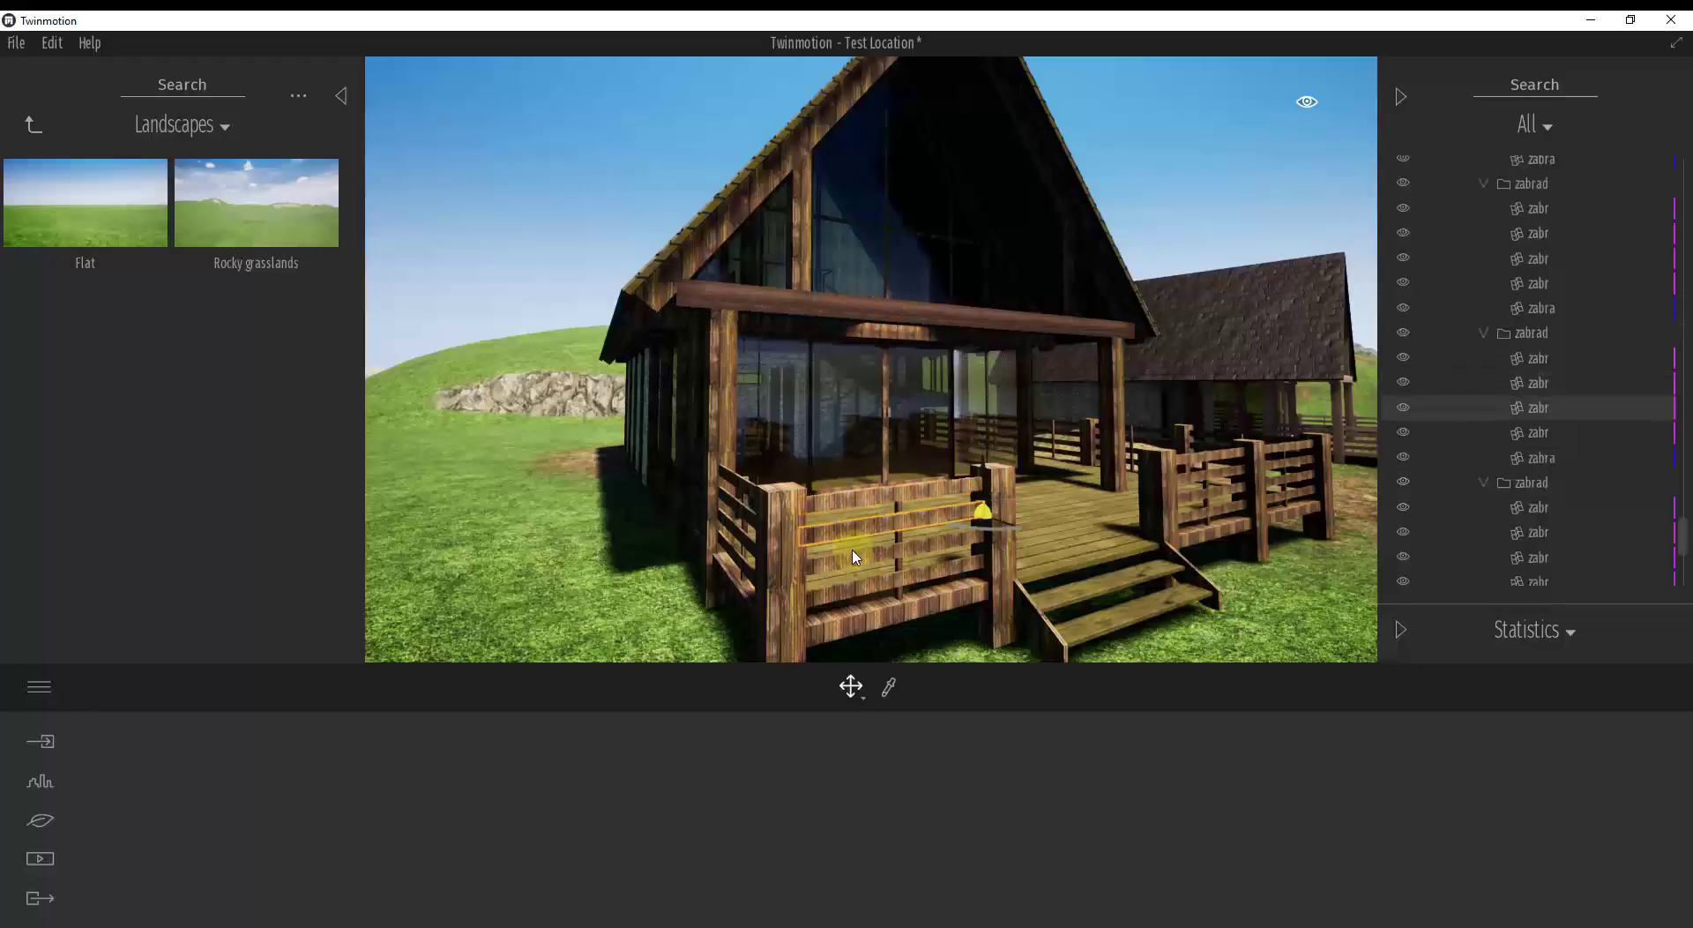
click(863, 588)
click(853, 556)
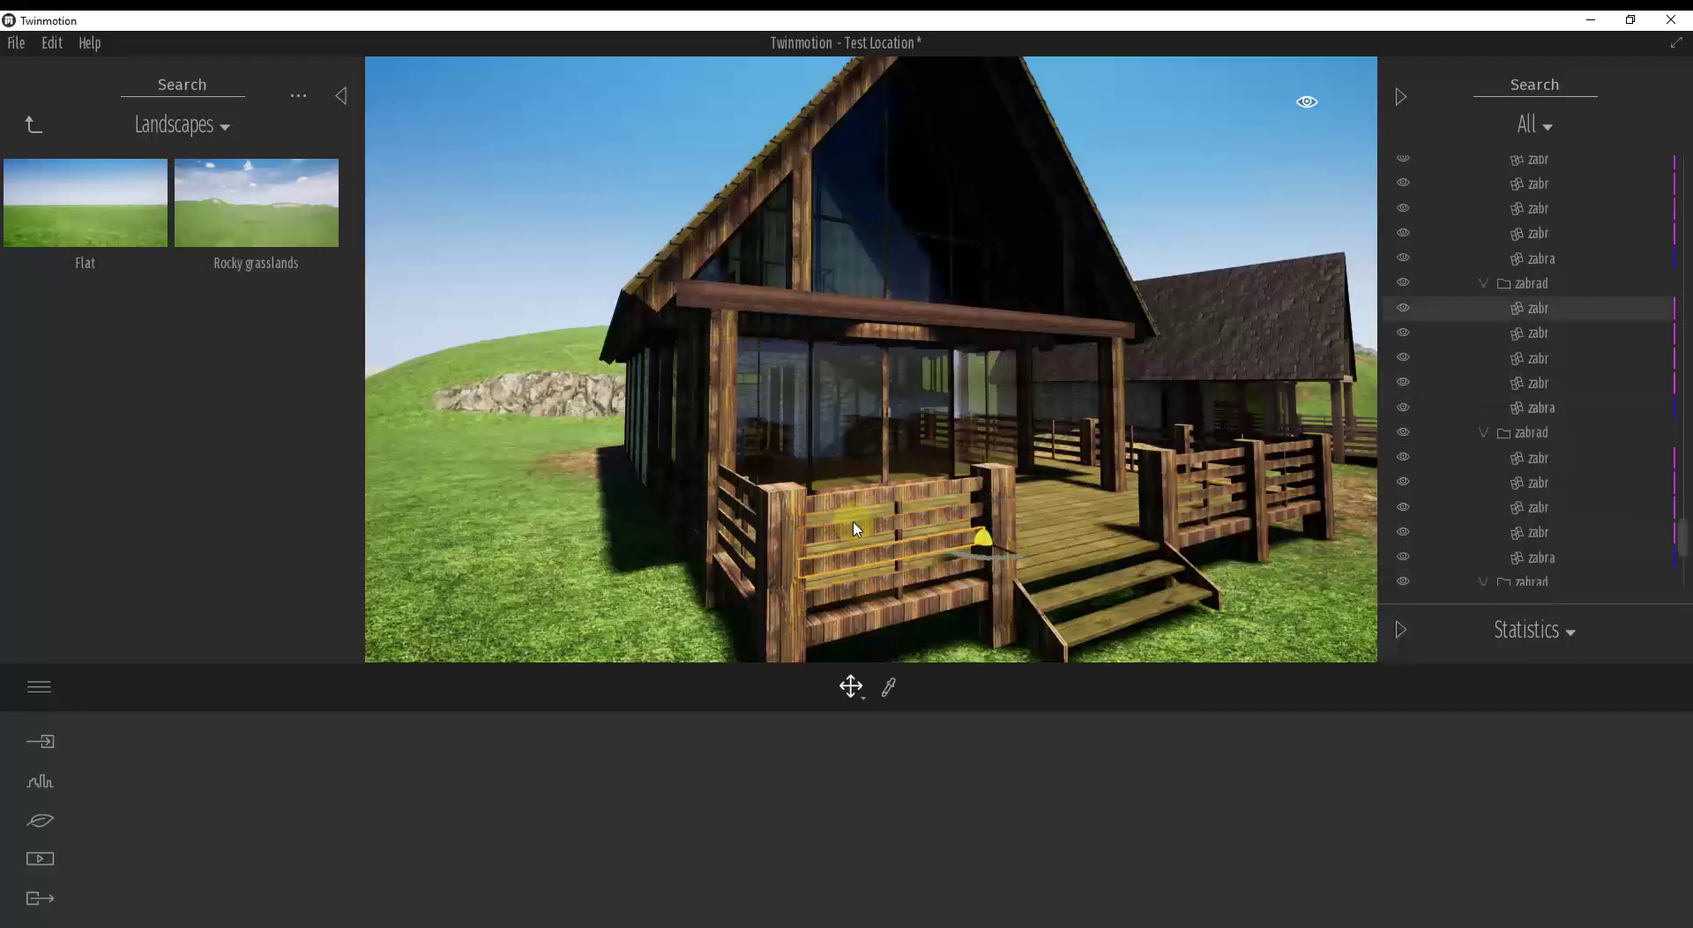
click(855, 511)
click(858, 497)
right_drag(859, 499, 864, 504)
drag(860, 498, 847, 454)
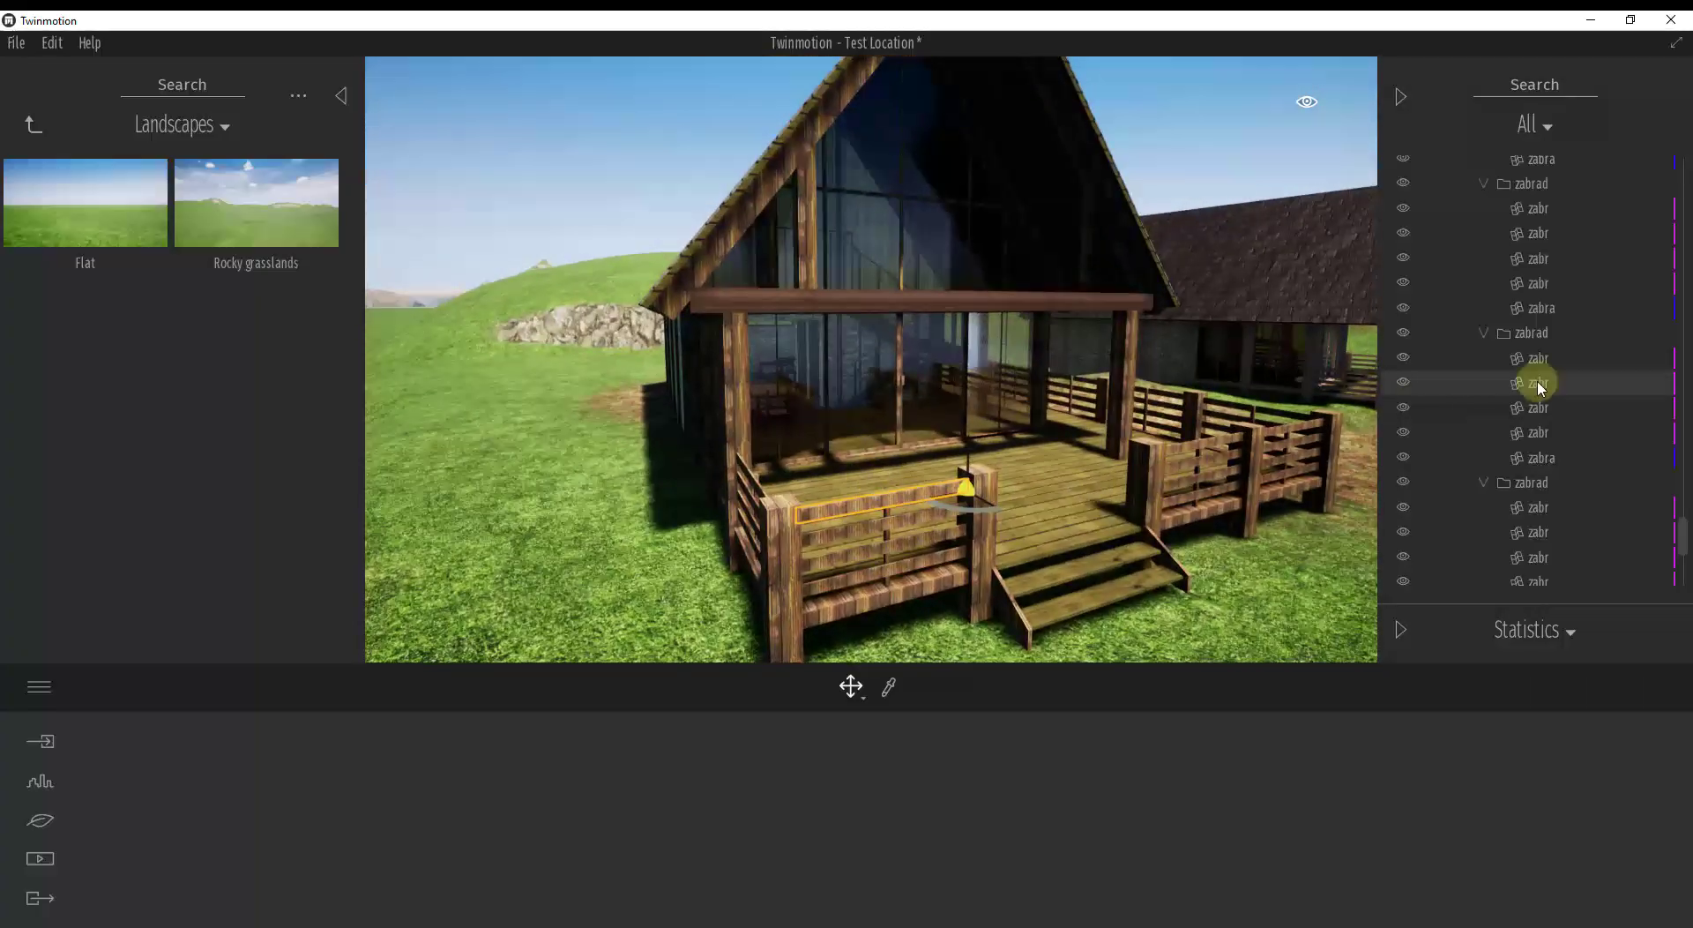
Step: Select the whole zabrad group of the railing panel beside the front steps and shift it vertically
click(1532, 335)
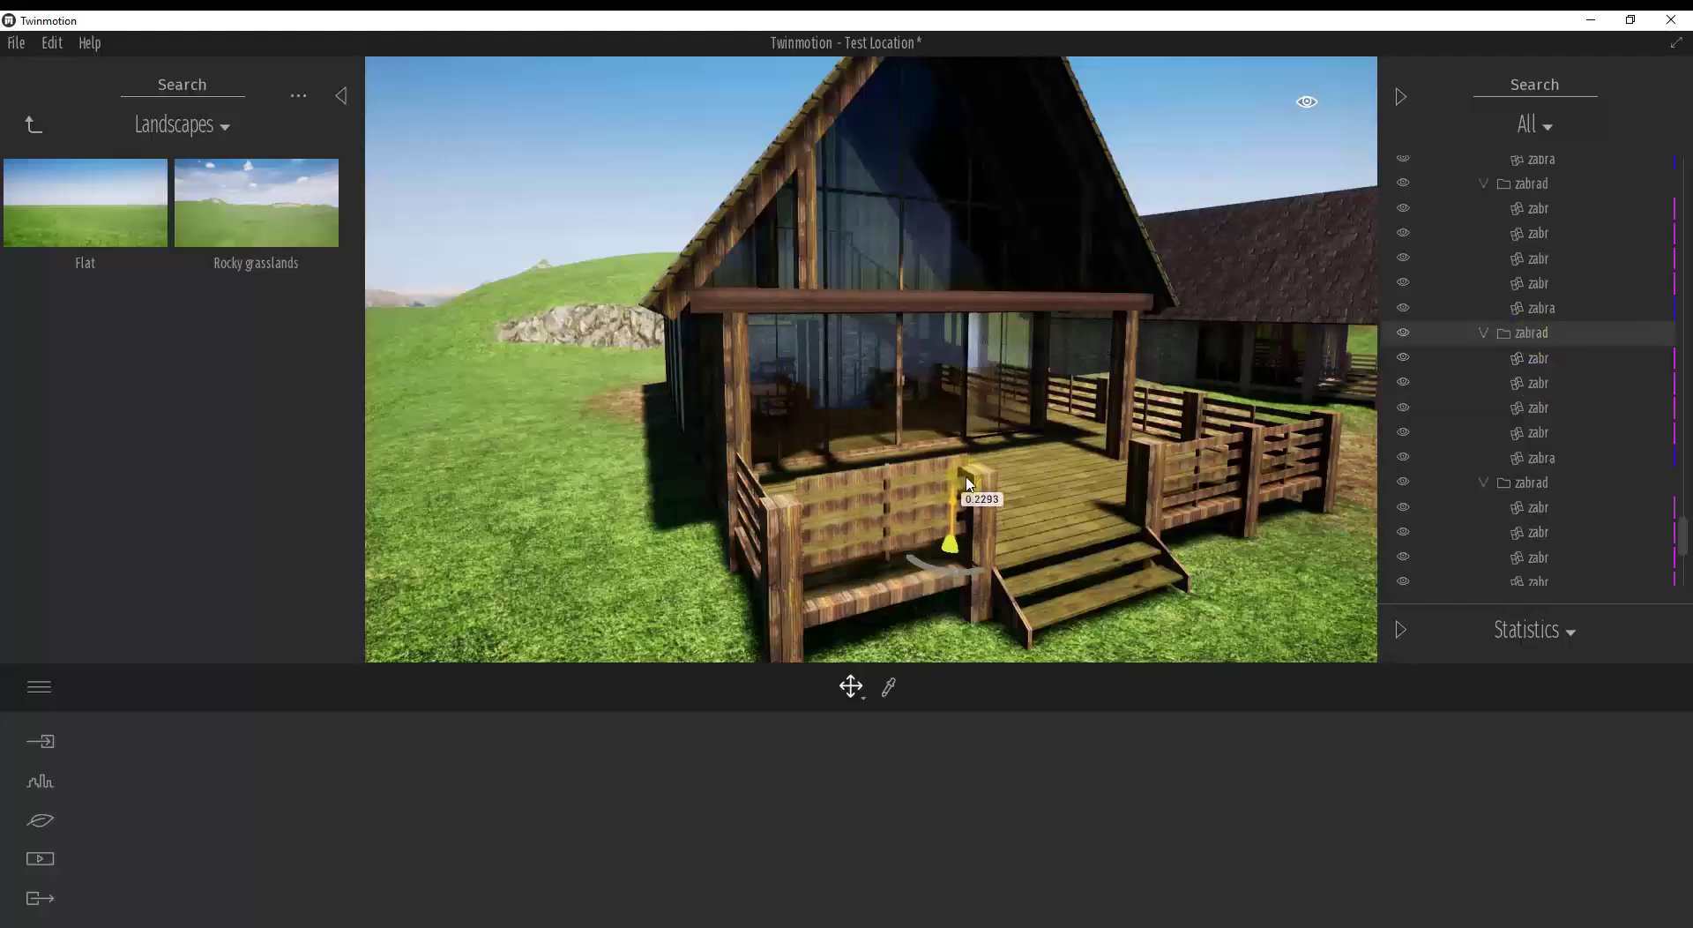
drag(968, 500, 966, 535)
mouse_move(1021, 485)
right_down()
mouse_move(1037, 480)
mouse_move(1015, 484)
right_up()
key(d)
key(s)
drag(1014, 483, 1012, 483)
Step: Collapse the expanded zabrad railing groups in the scene hierarchy
click(1485, 332)
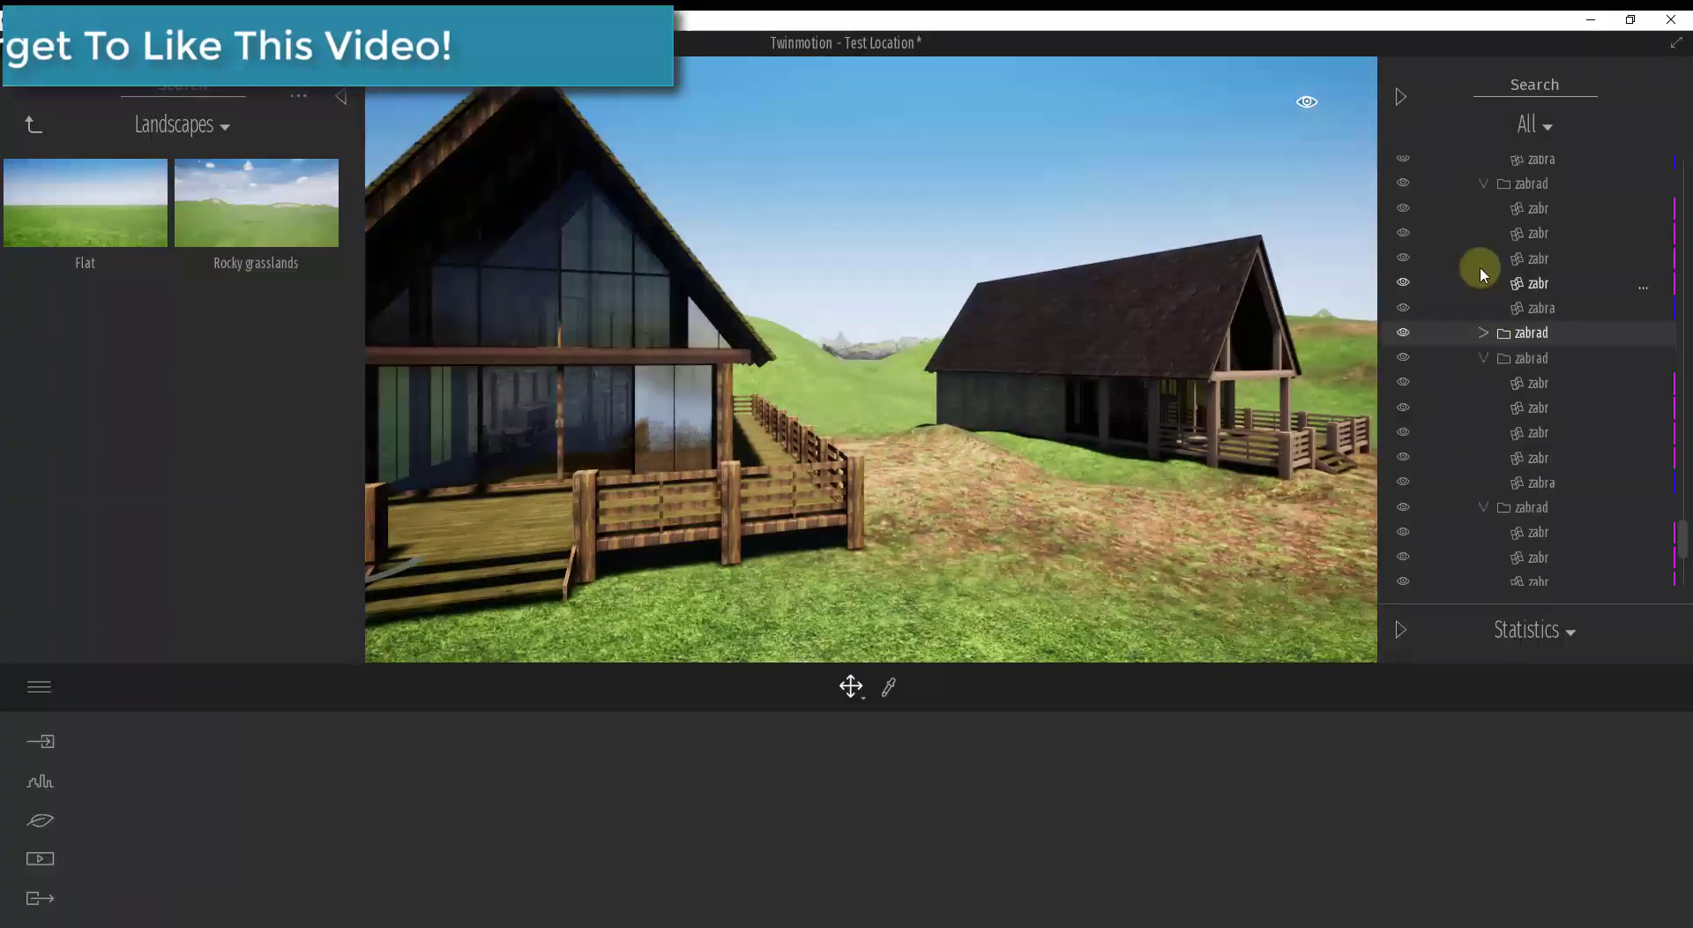
click(1484, 183)
click(1483, 233)
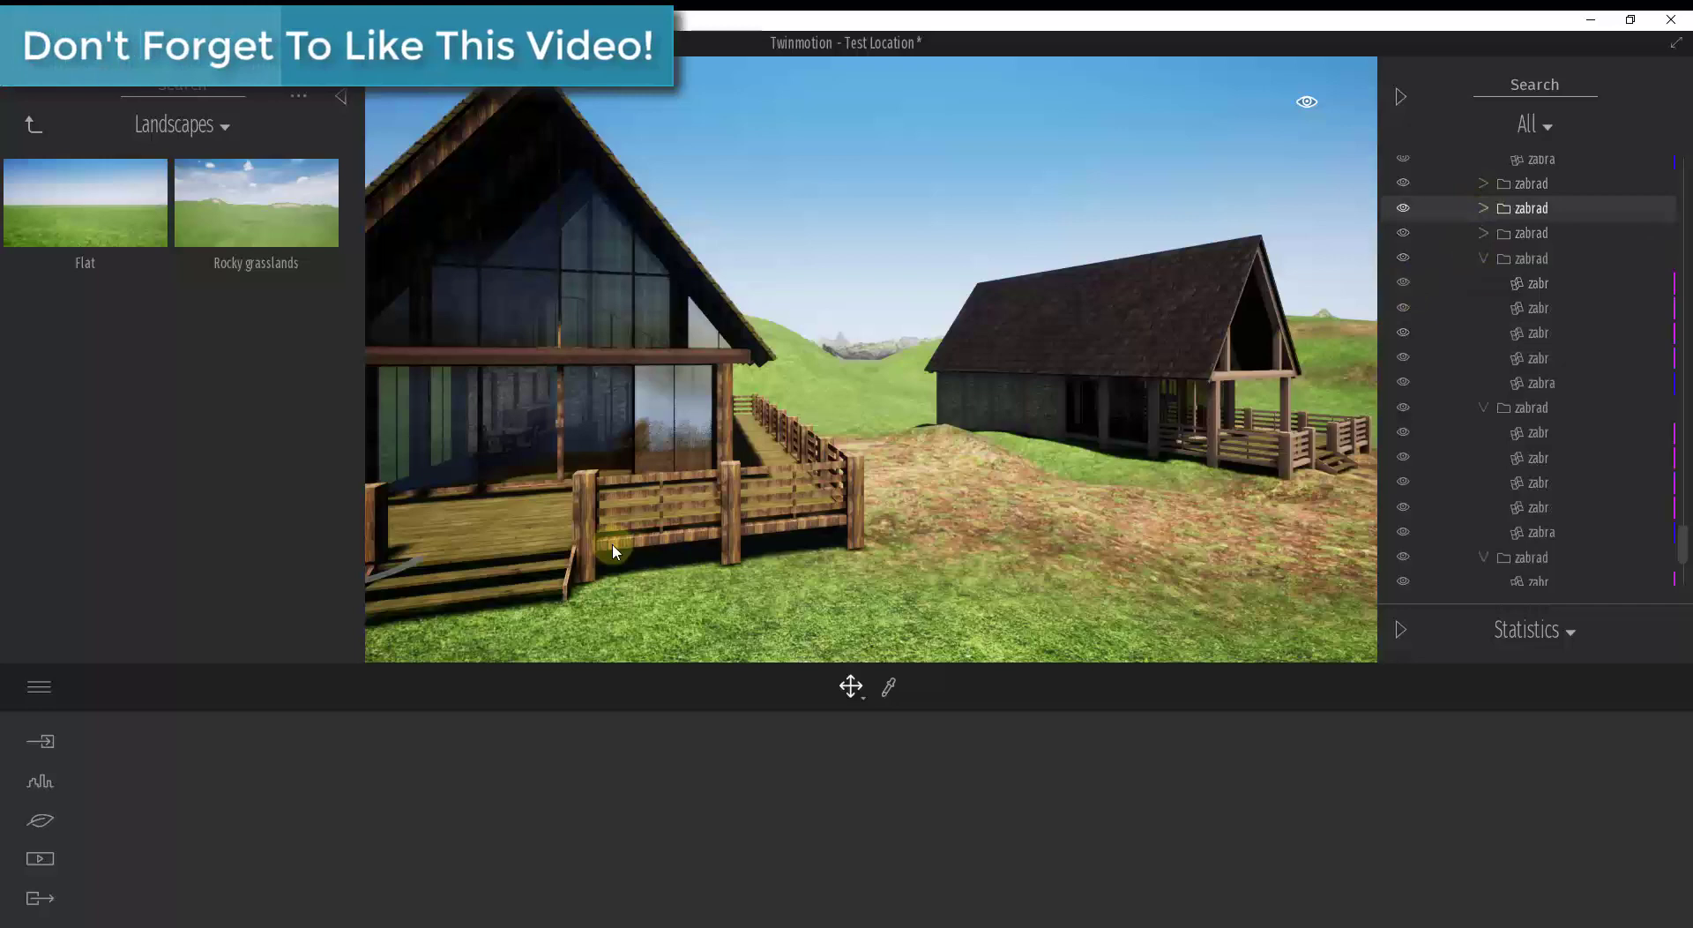
Step: Select the second cabin's shingle roof to check that it is grouped as one object by material
key(a)
right_drag(755, 490, 703, 515)
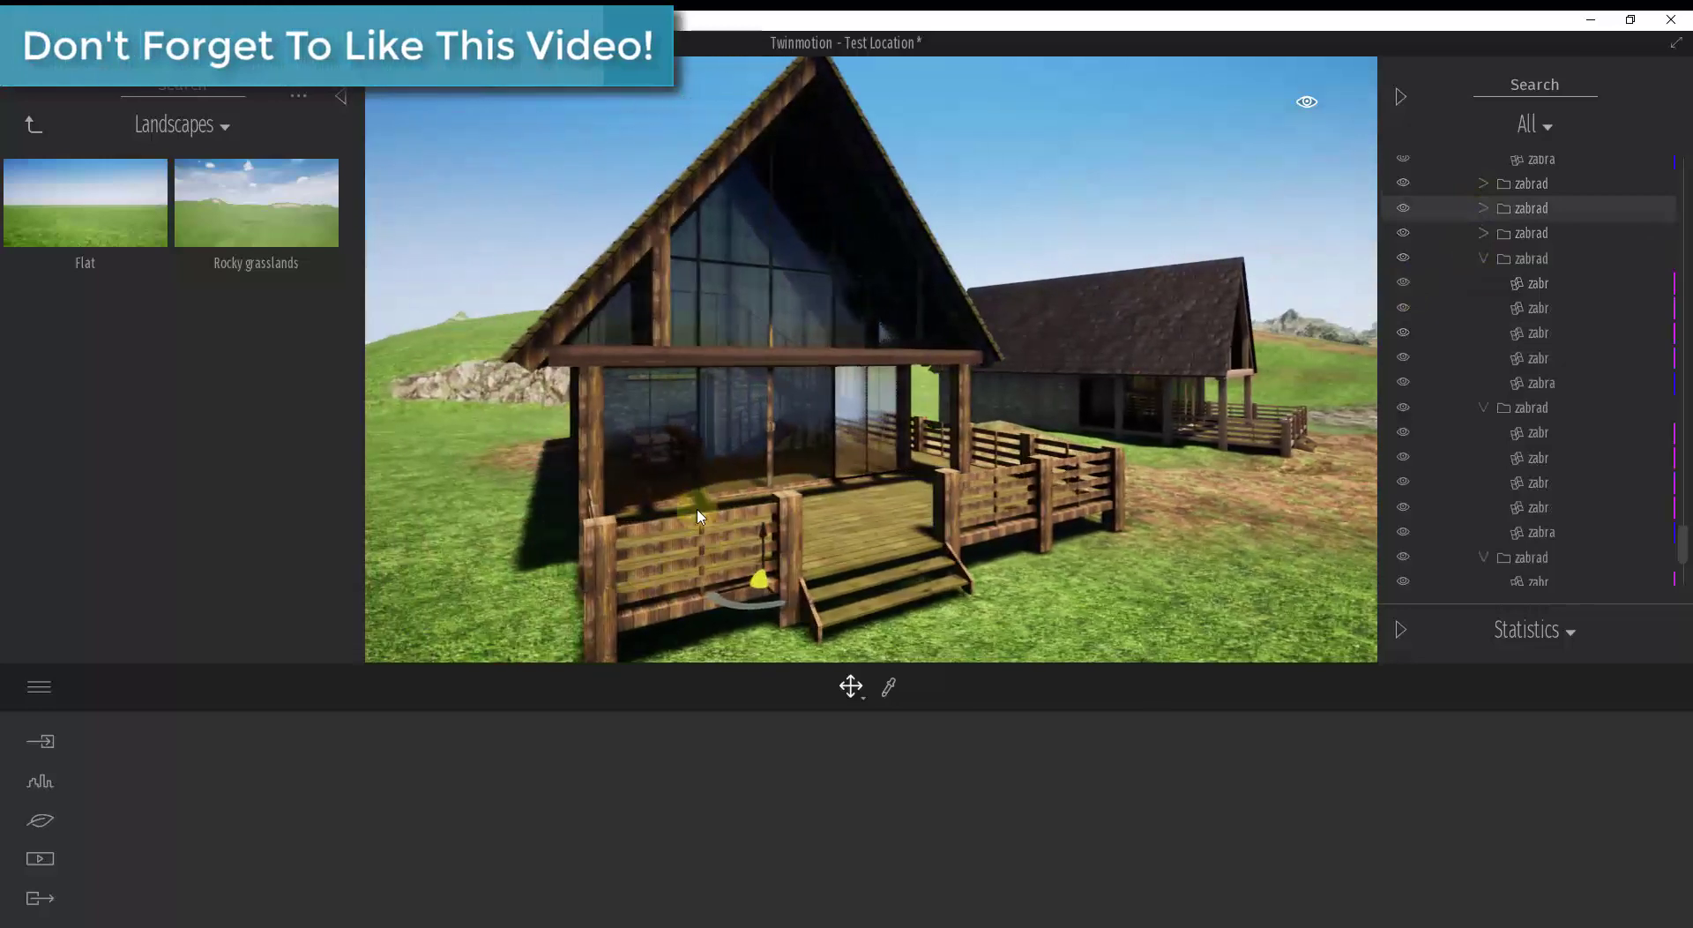
drag(745, 528, 938, 265)
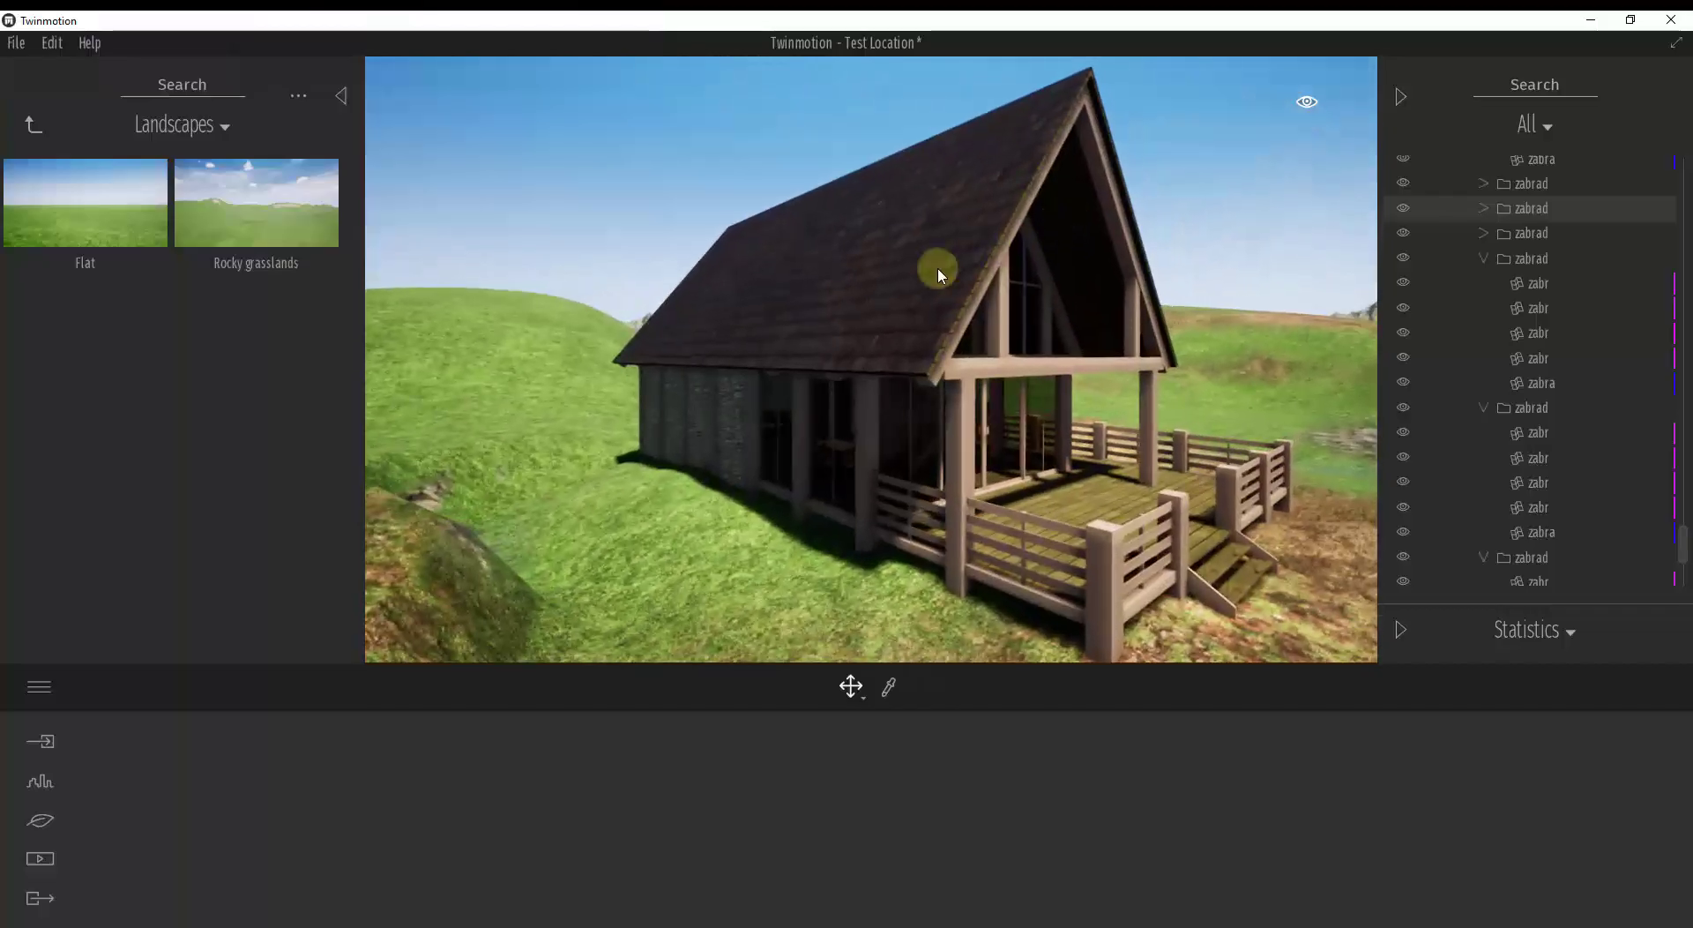
click(937, 265)
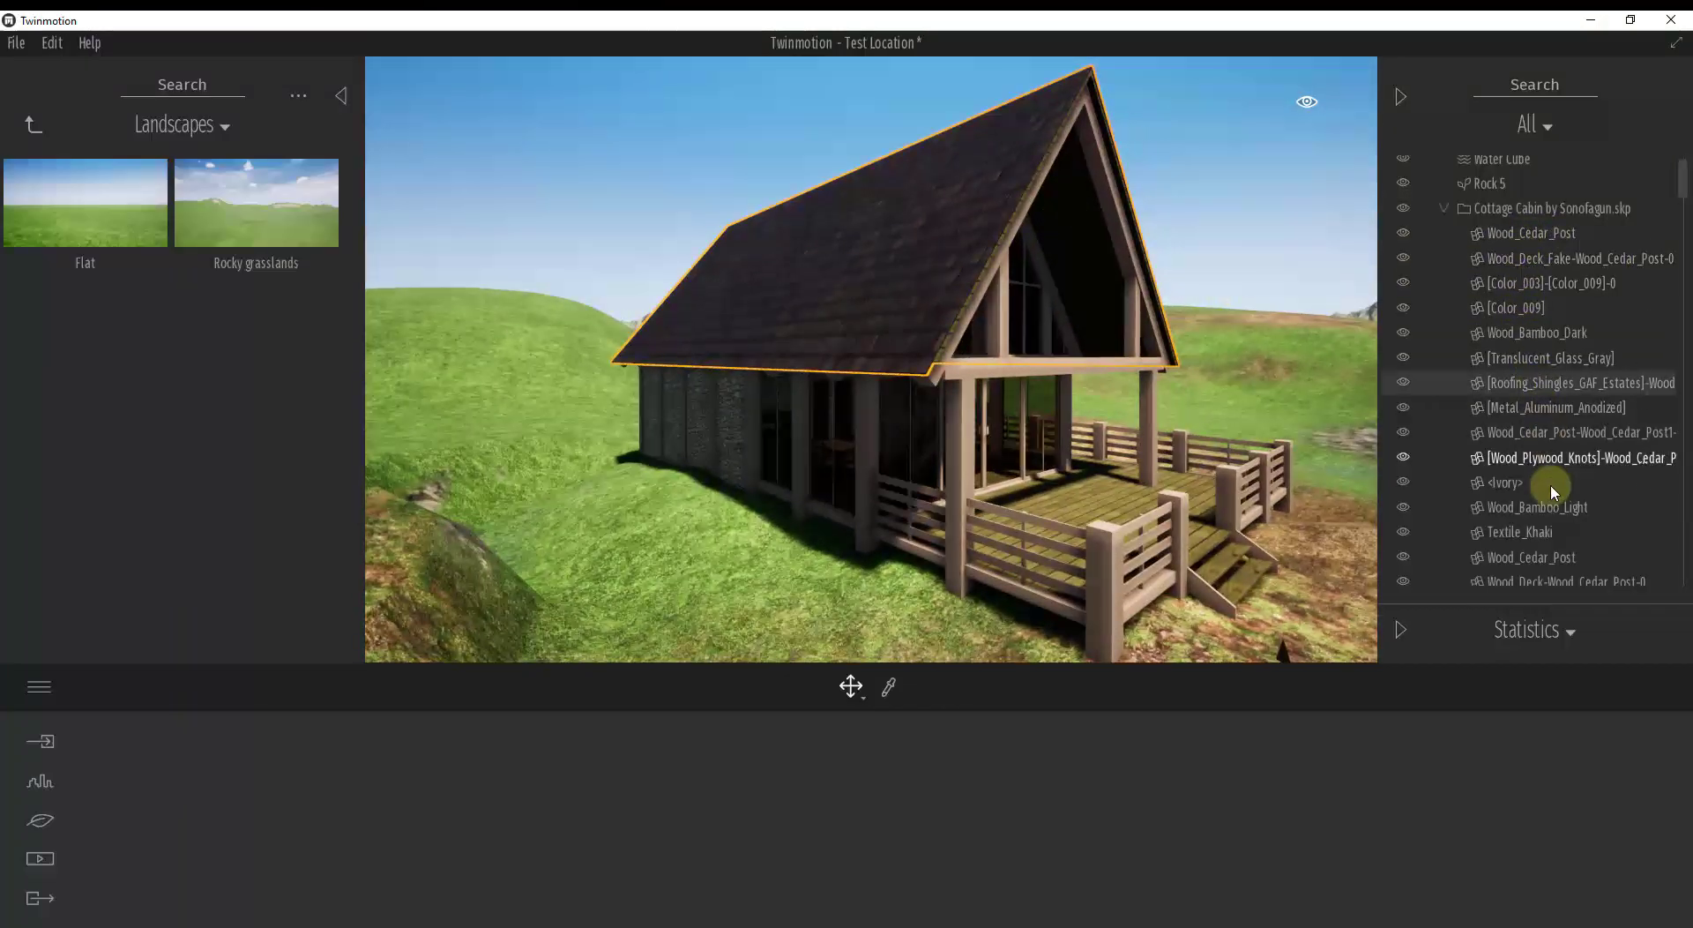
scroll(1147, 424, down, 5)
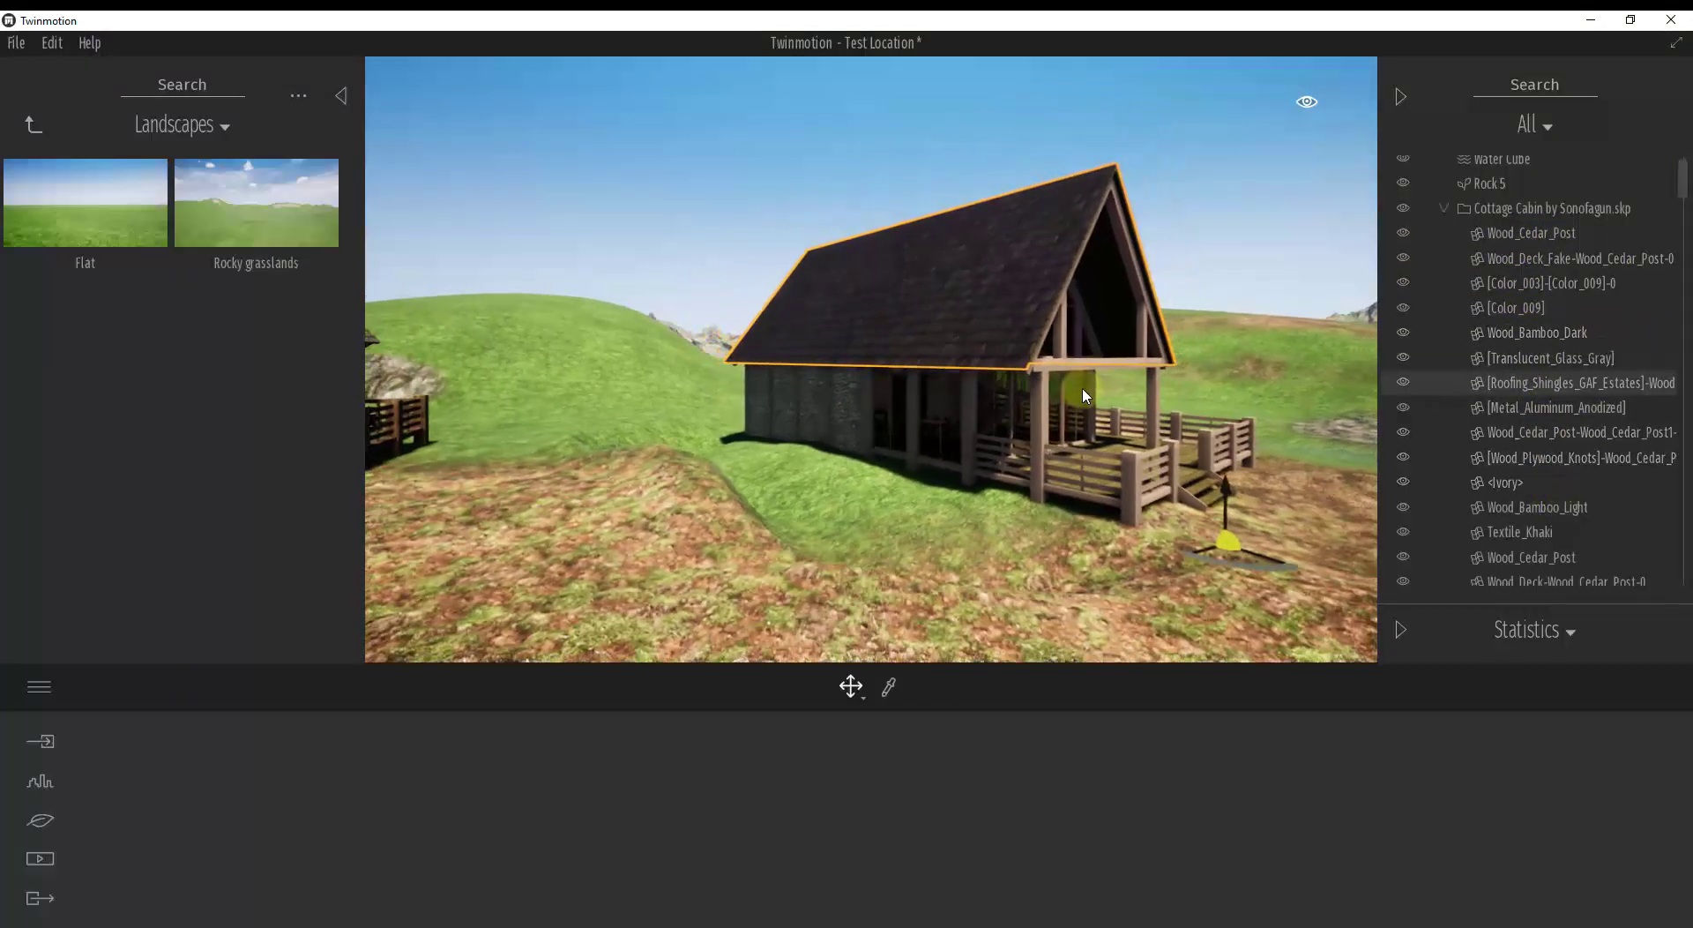
mouse_move(1044, 404)
mouse_down()
mouse_move(1016, 407)
mouse_move(1058, 398)
mouse_move(1027, 386)
mouse_up()
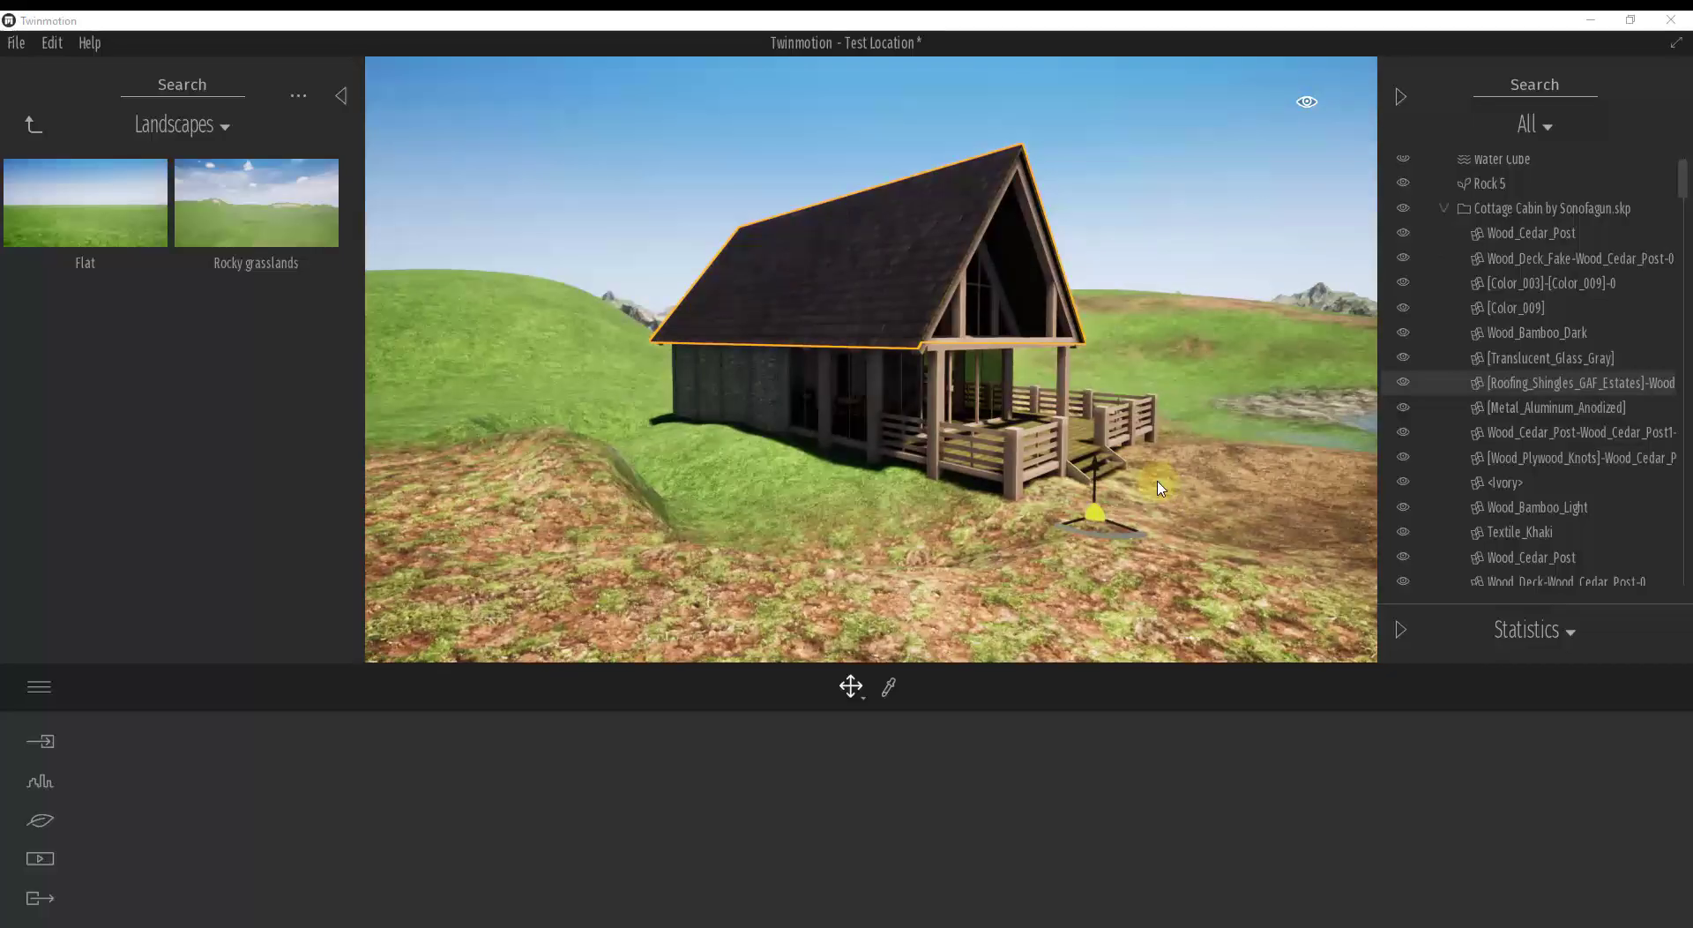
drag(1167, 485, 994, 441)
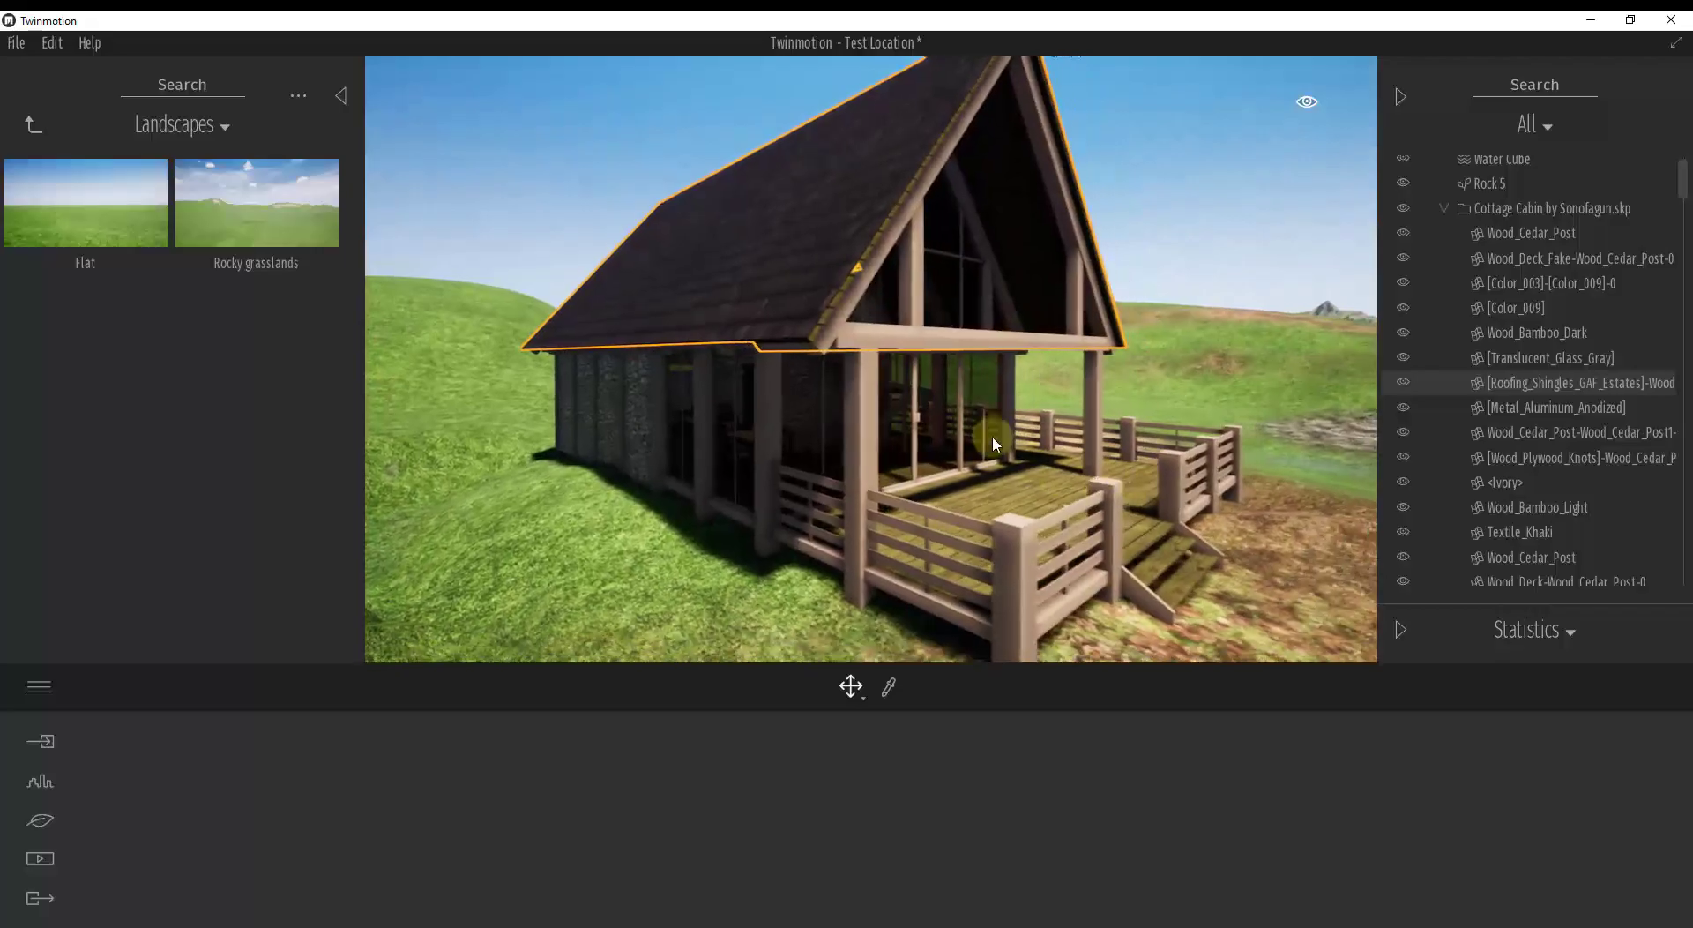
Step: Pick the second cabin's cedar post material and apply the Ipe A wood material to those posts, beams and railings
click(874, 343)
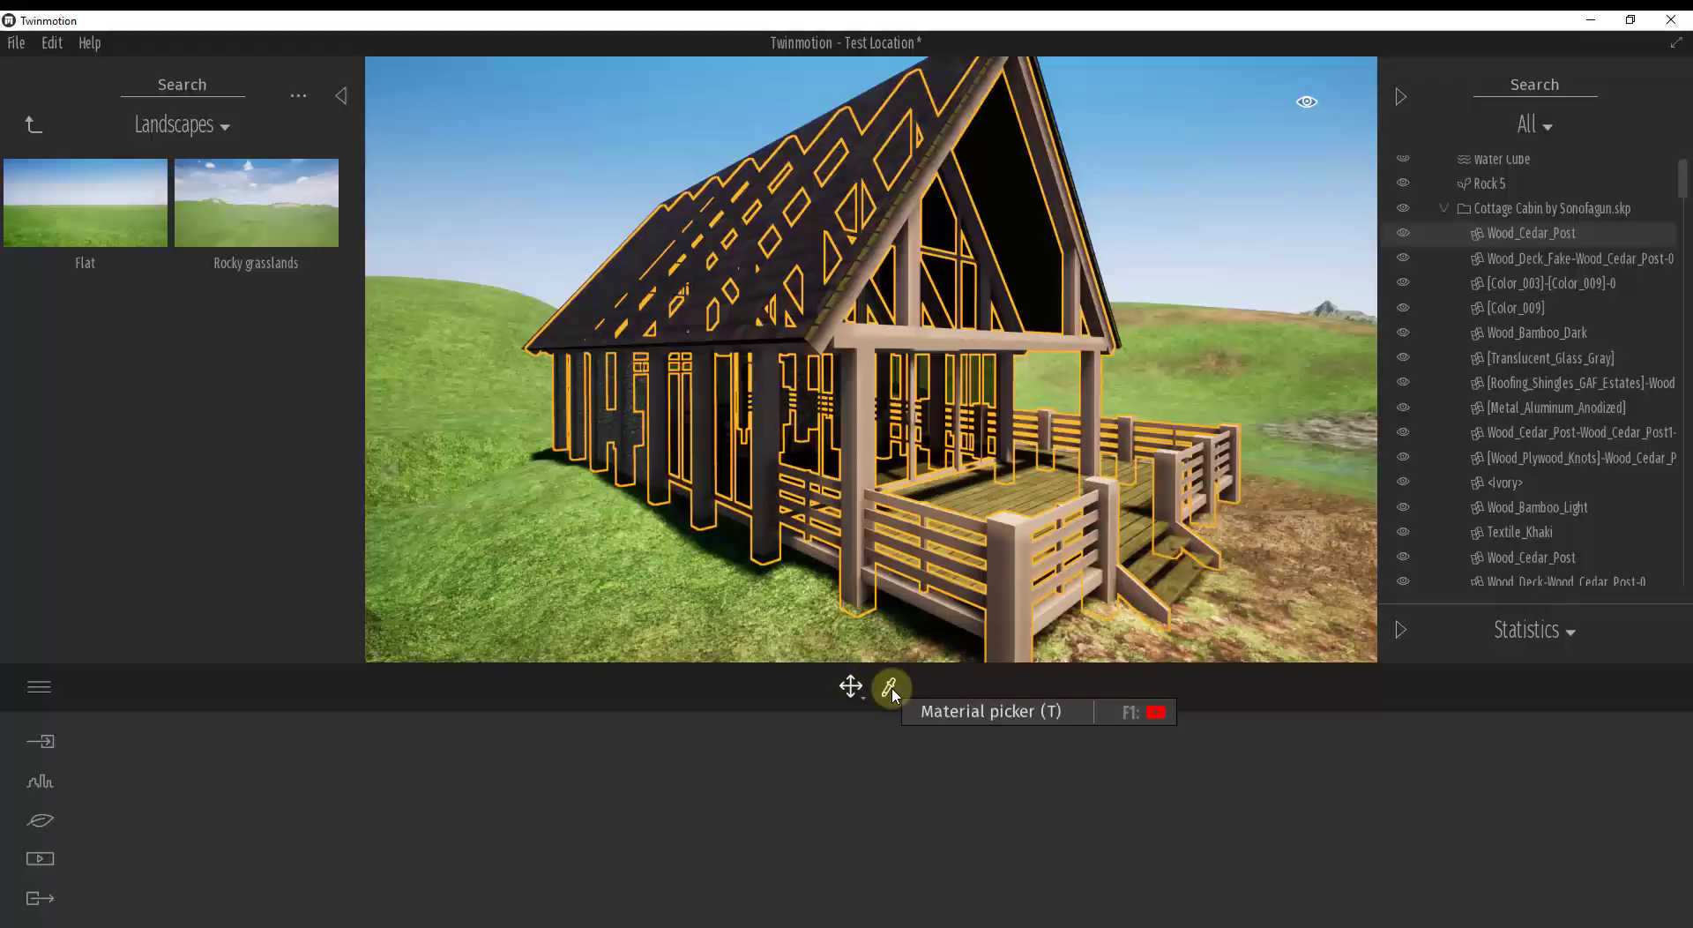
click(891, 691)
click(871, 339)
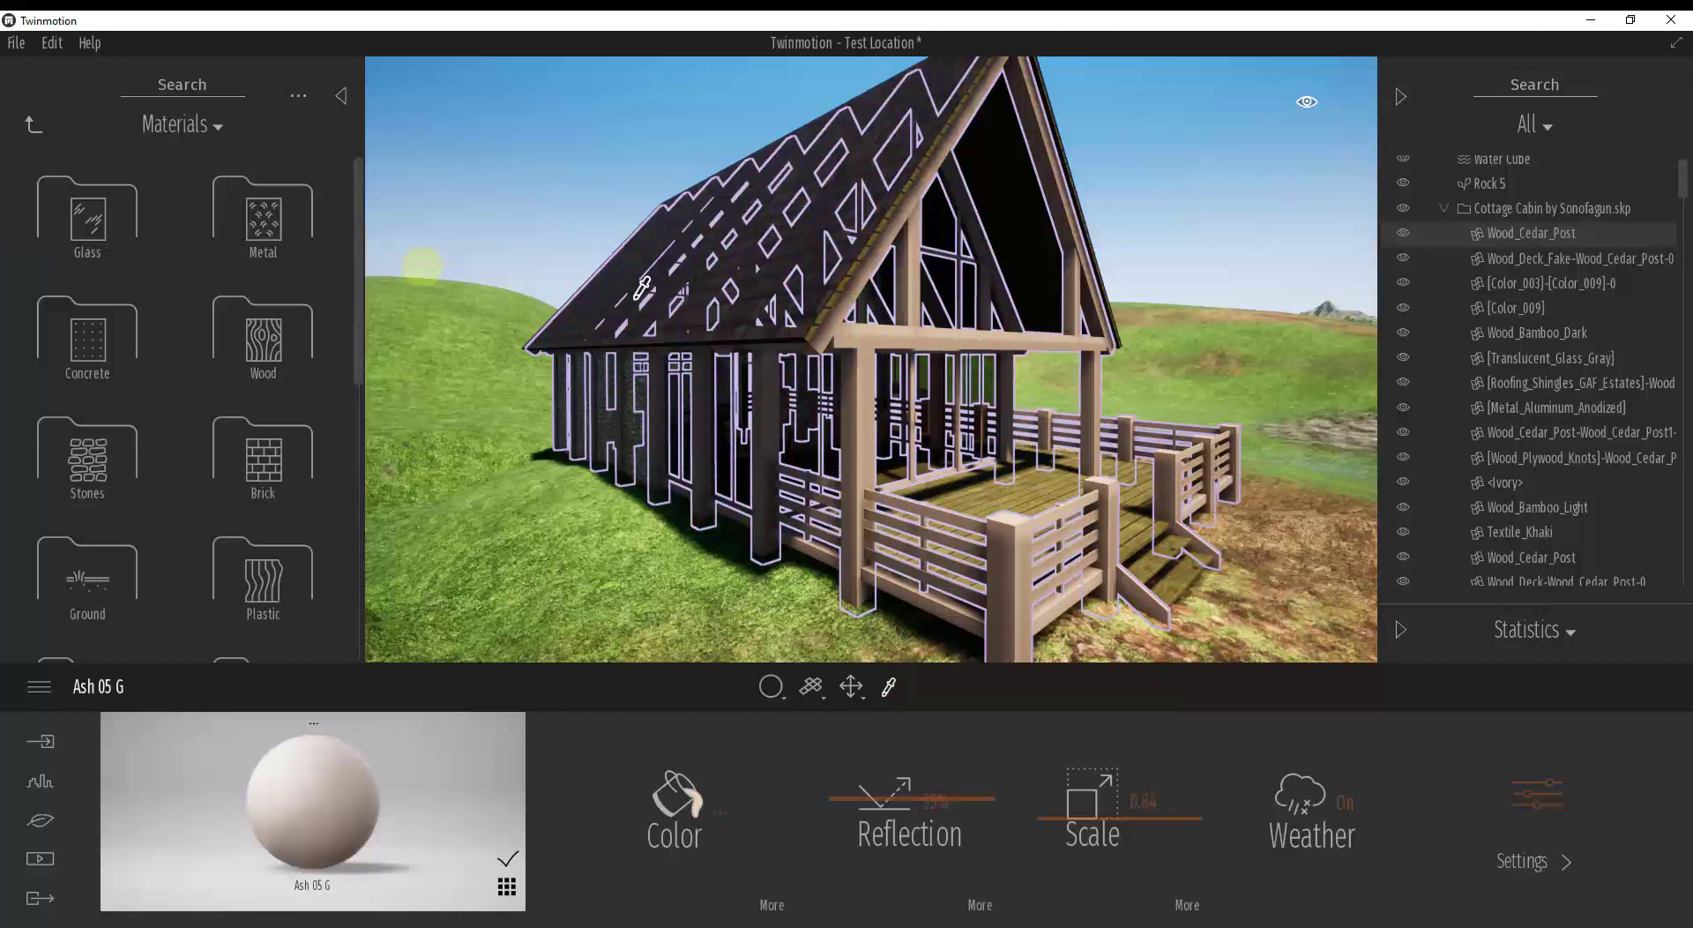
click(263, 339)
mouse_move(269, 256)
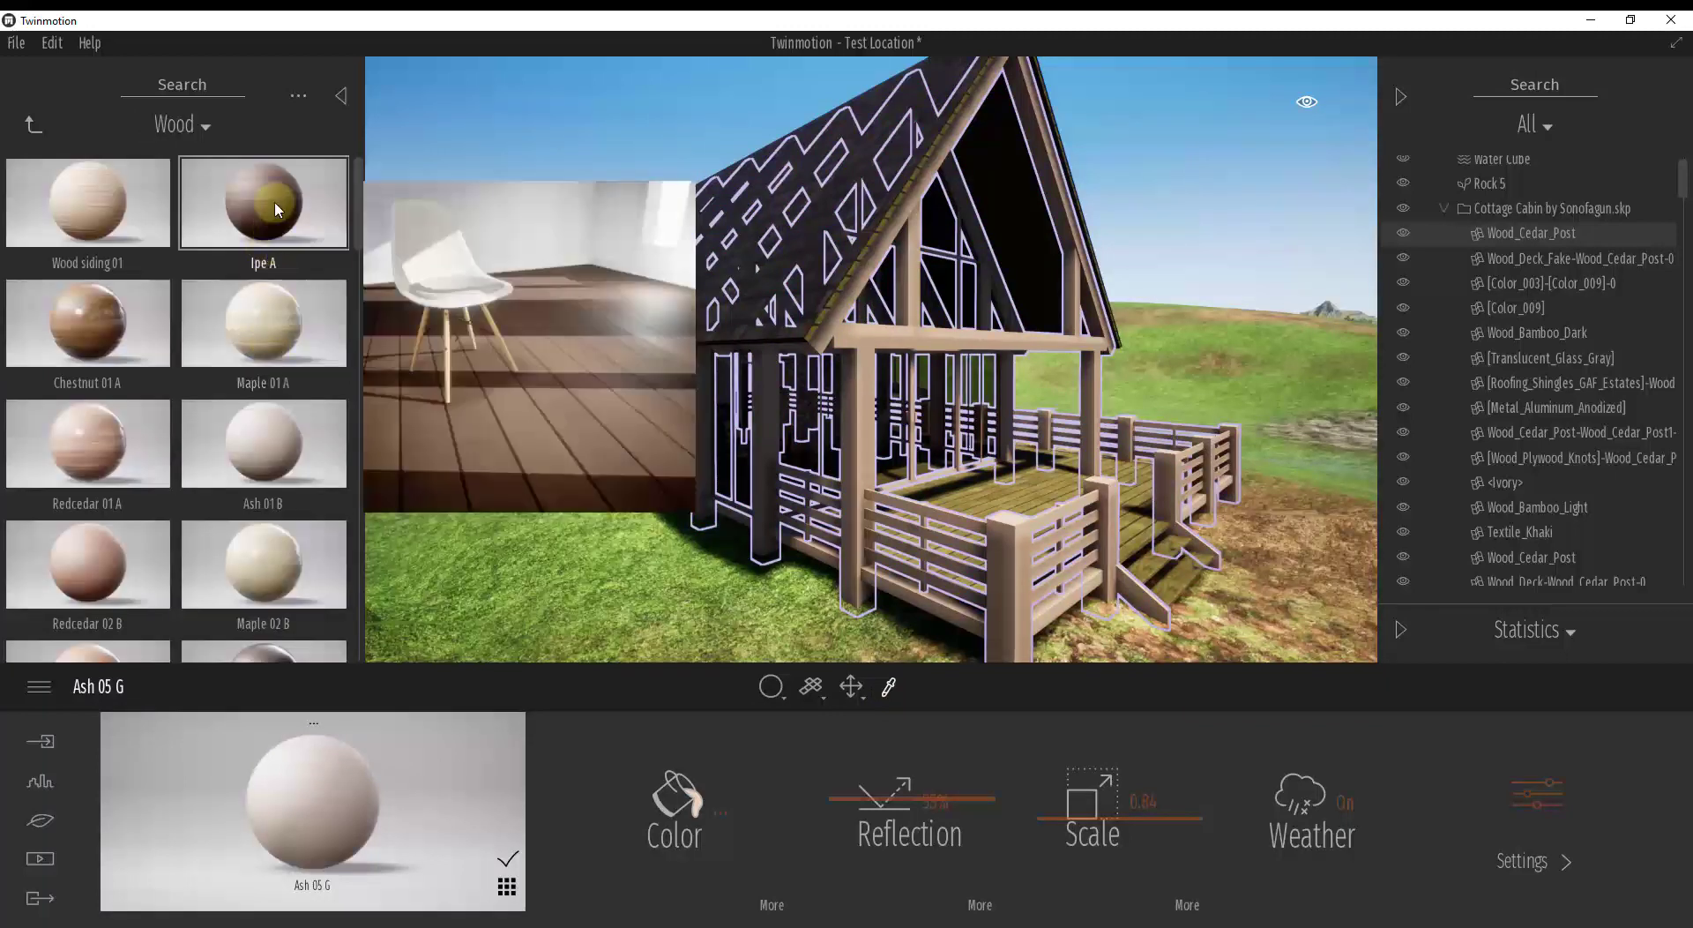
drag(275, 204, 883, 340)
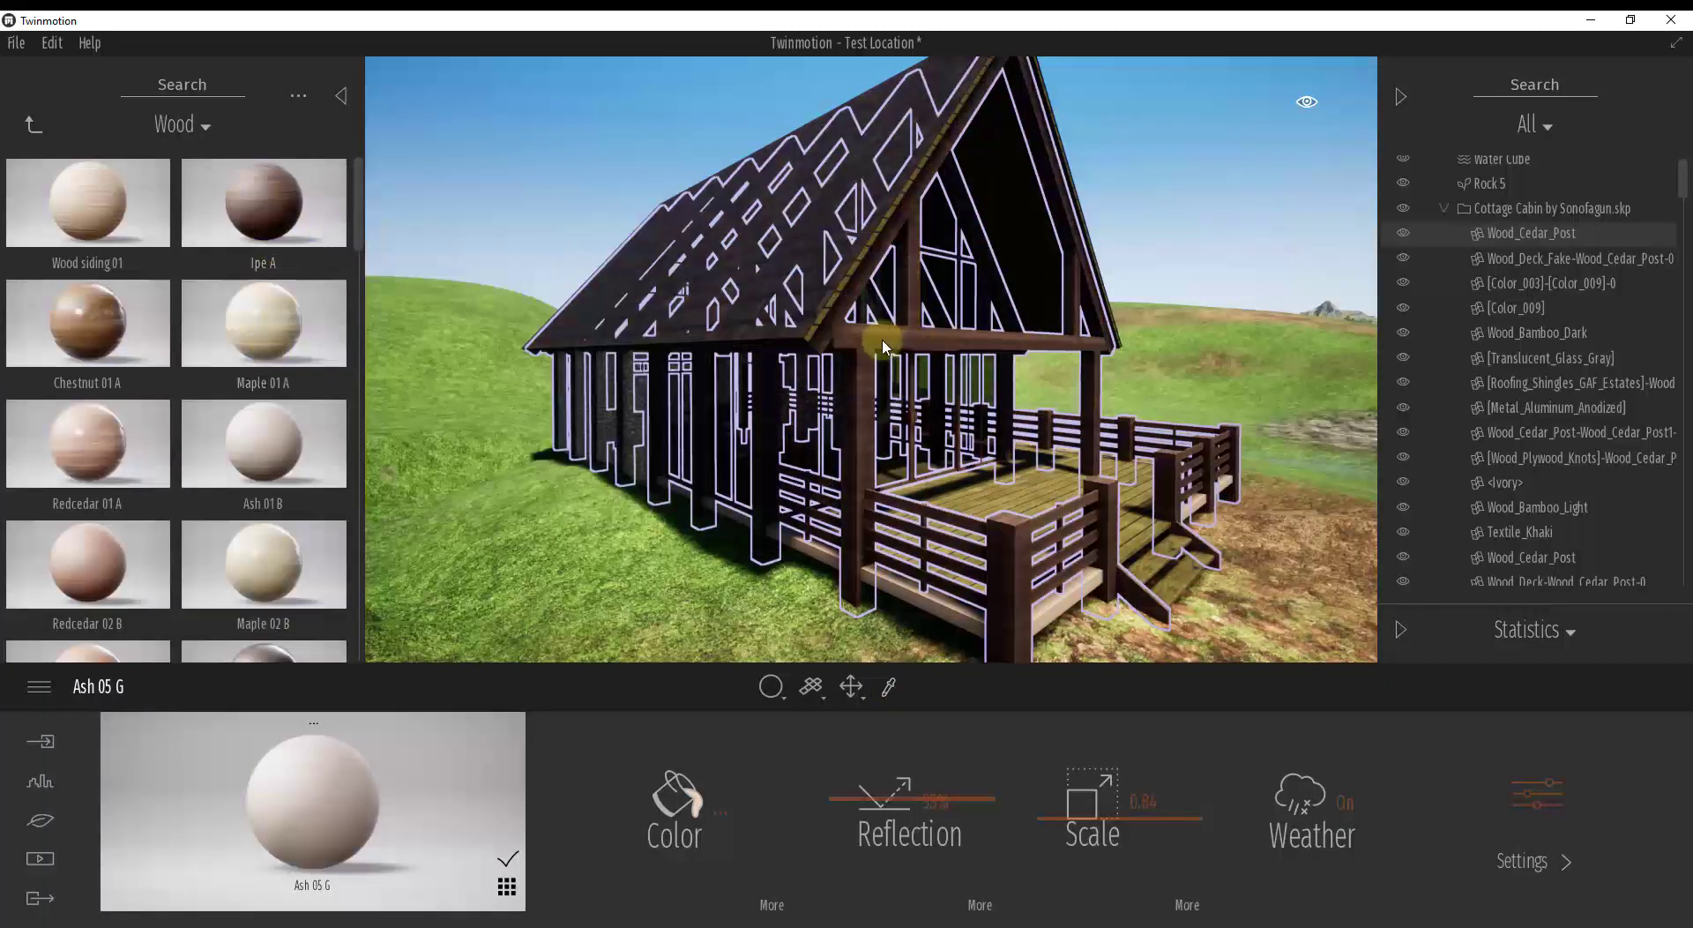
drag(883, 340, 882, 340)
Step: Rotate the Ipe A texture 90° on the second cabin's wood framing
key(w)
right_drag(987, 440, 988, 440)
drag(985, 438, 1126, 388)
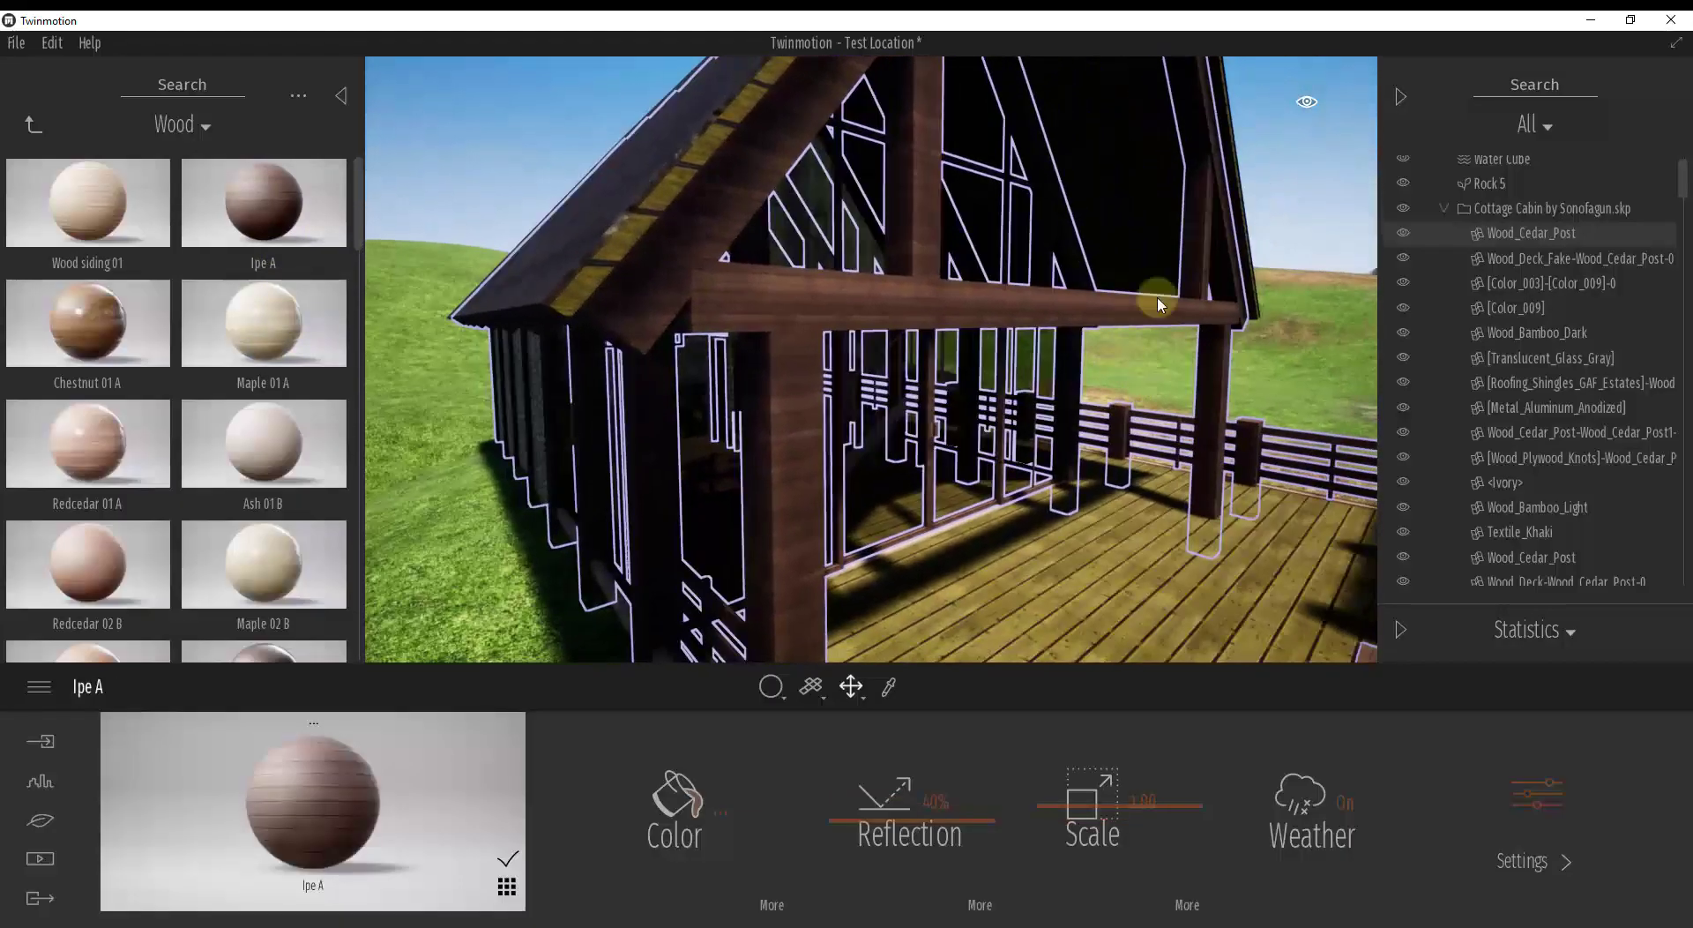
right_drag(857, 339, 857, 339)
drag(857, 339, 743, 367)
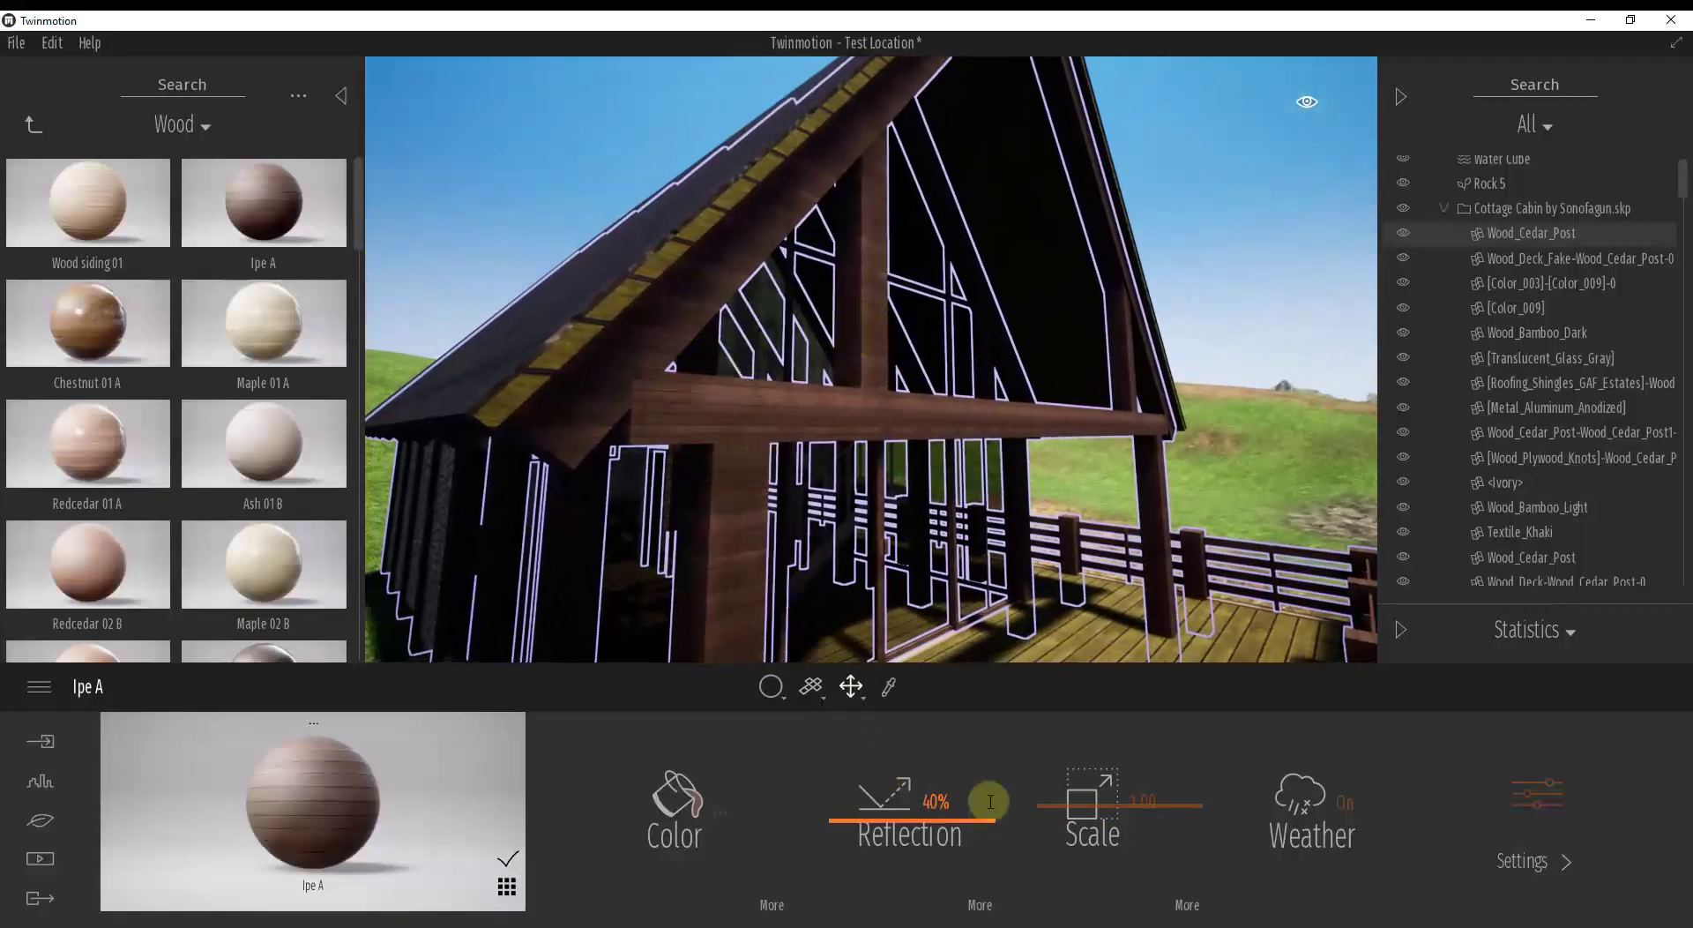
drag(1084, 805, 1113, 844)
click(1187, 908)
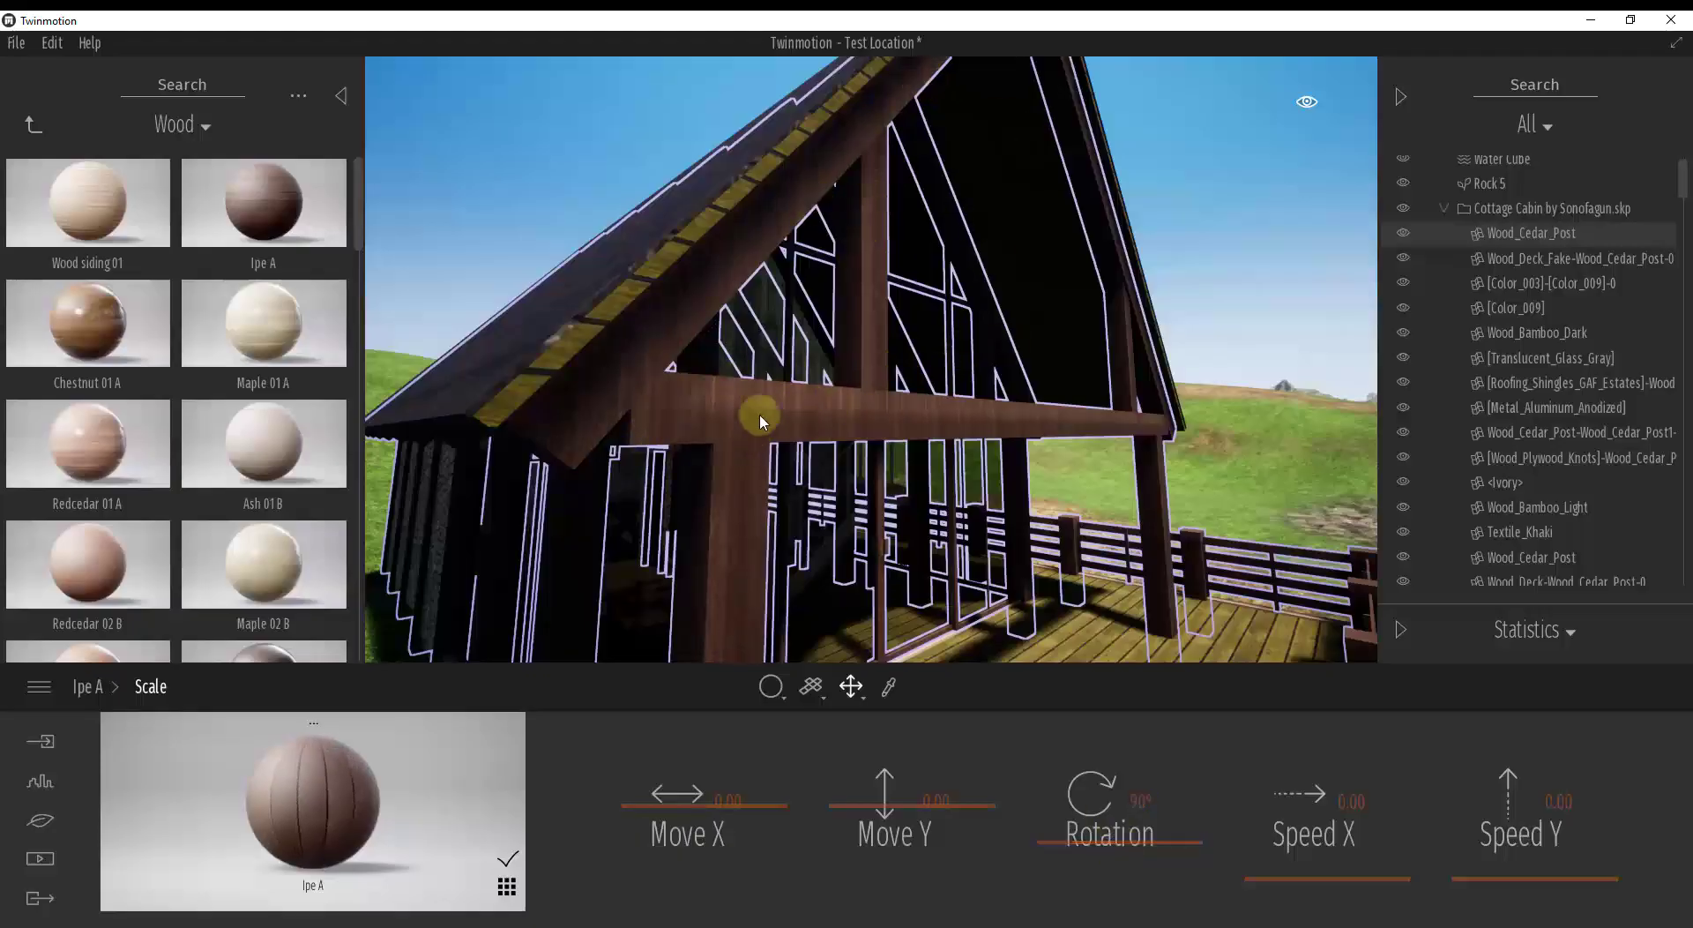
drag(926, 511, 829, 516)
scroll(831, 514, down, 5)
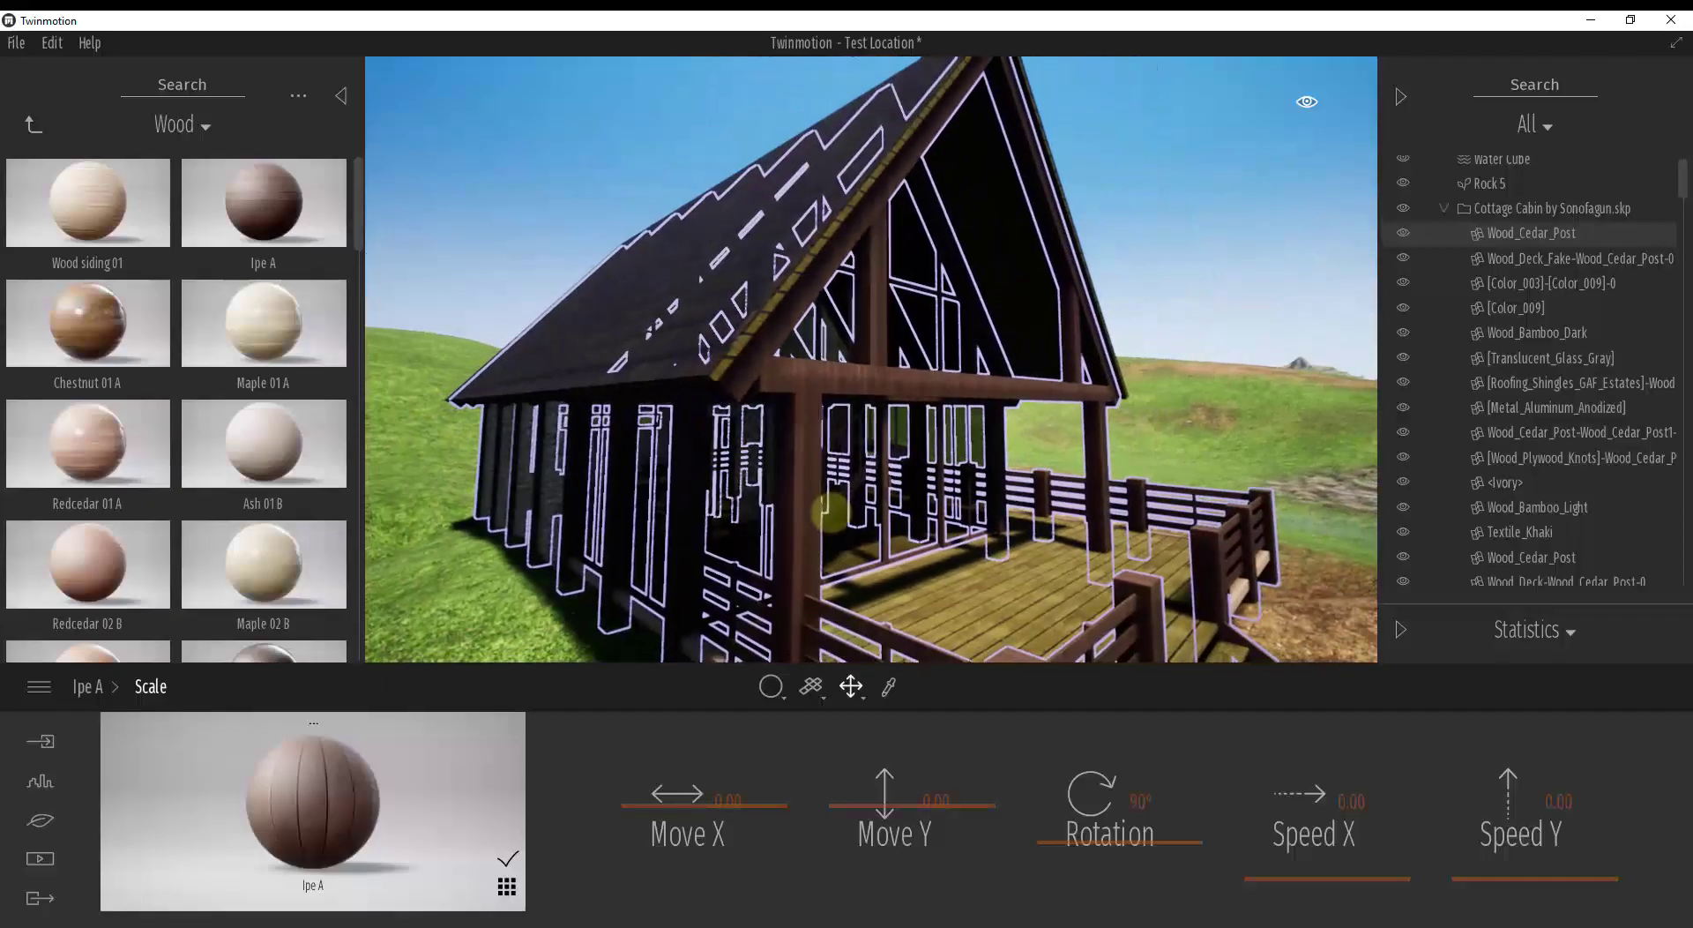
Step: Apply the Ash 05 G wood material to the second cabin's posts, beams and railings
scroll(830, 514, up, 3)
mouse_move(81, 474)
scroll(82, 474, down, 5)
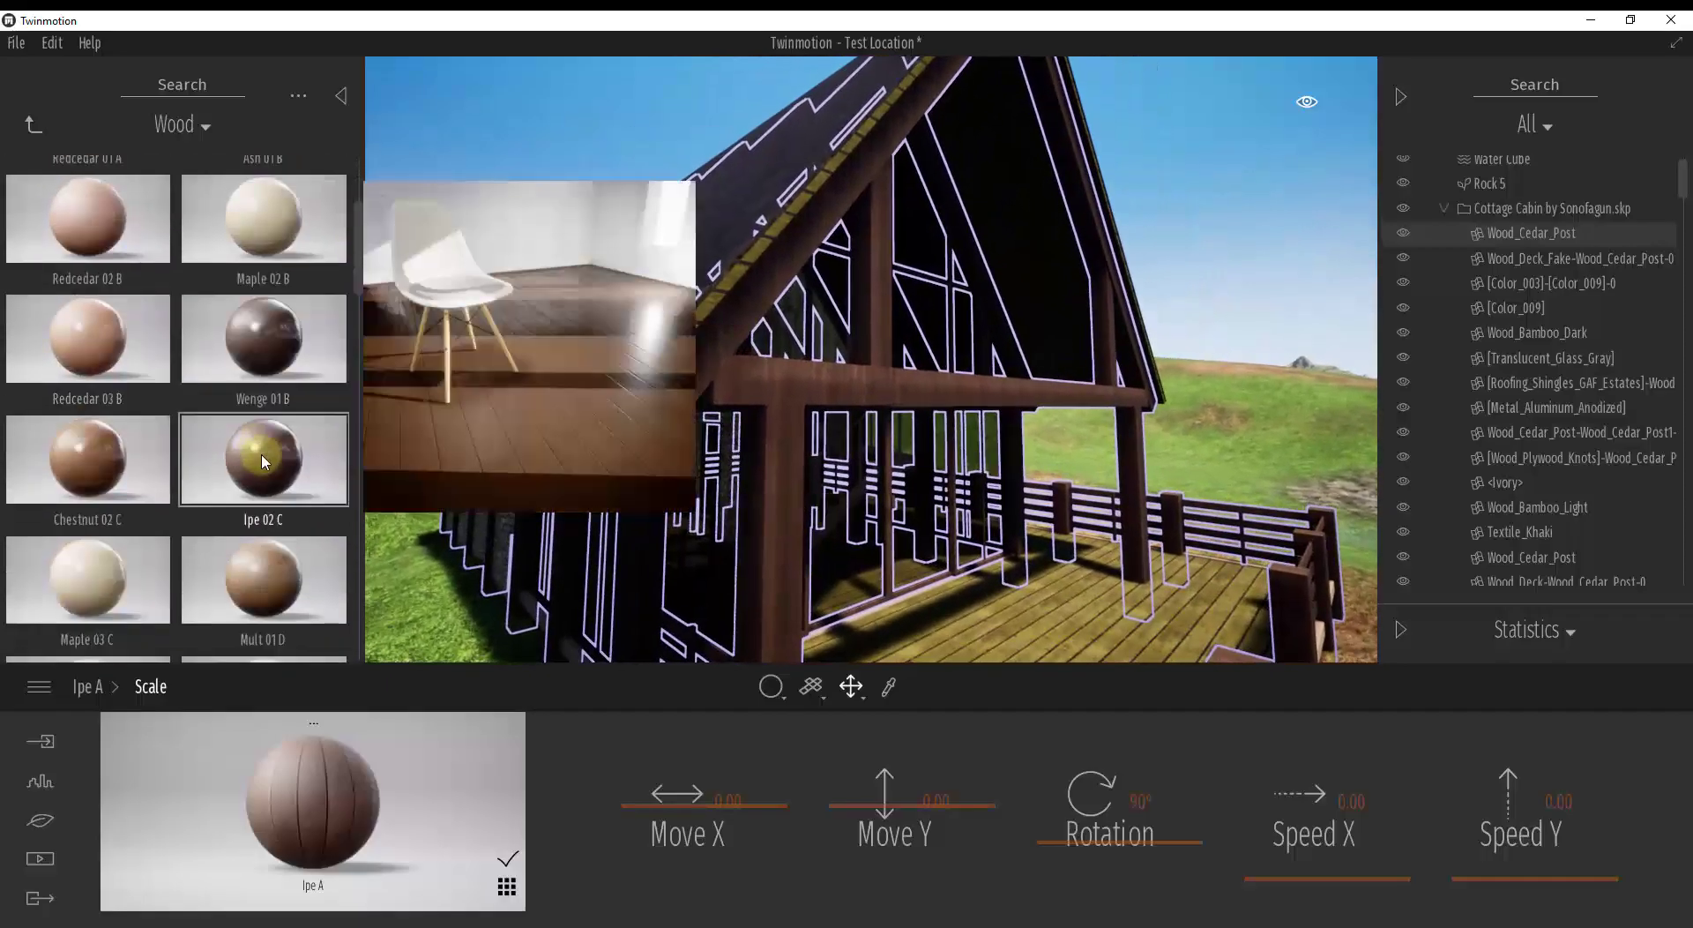
click(278, 467)
scroll(278, 468, down, 10)
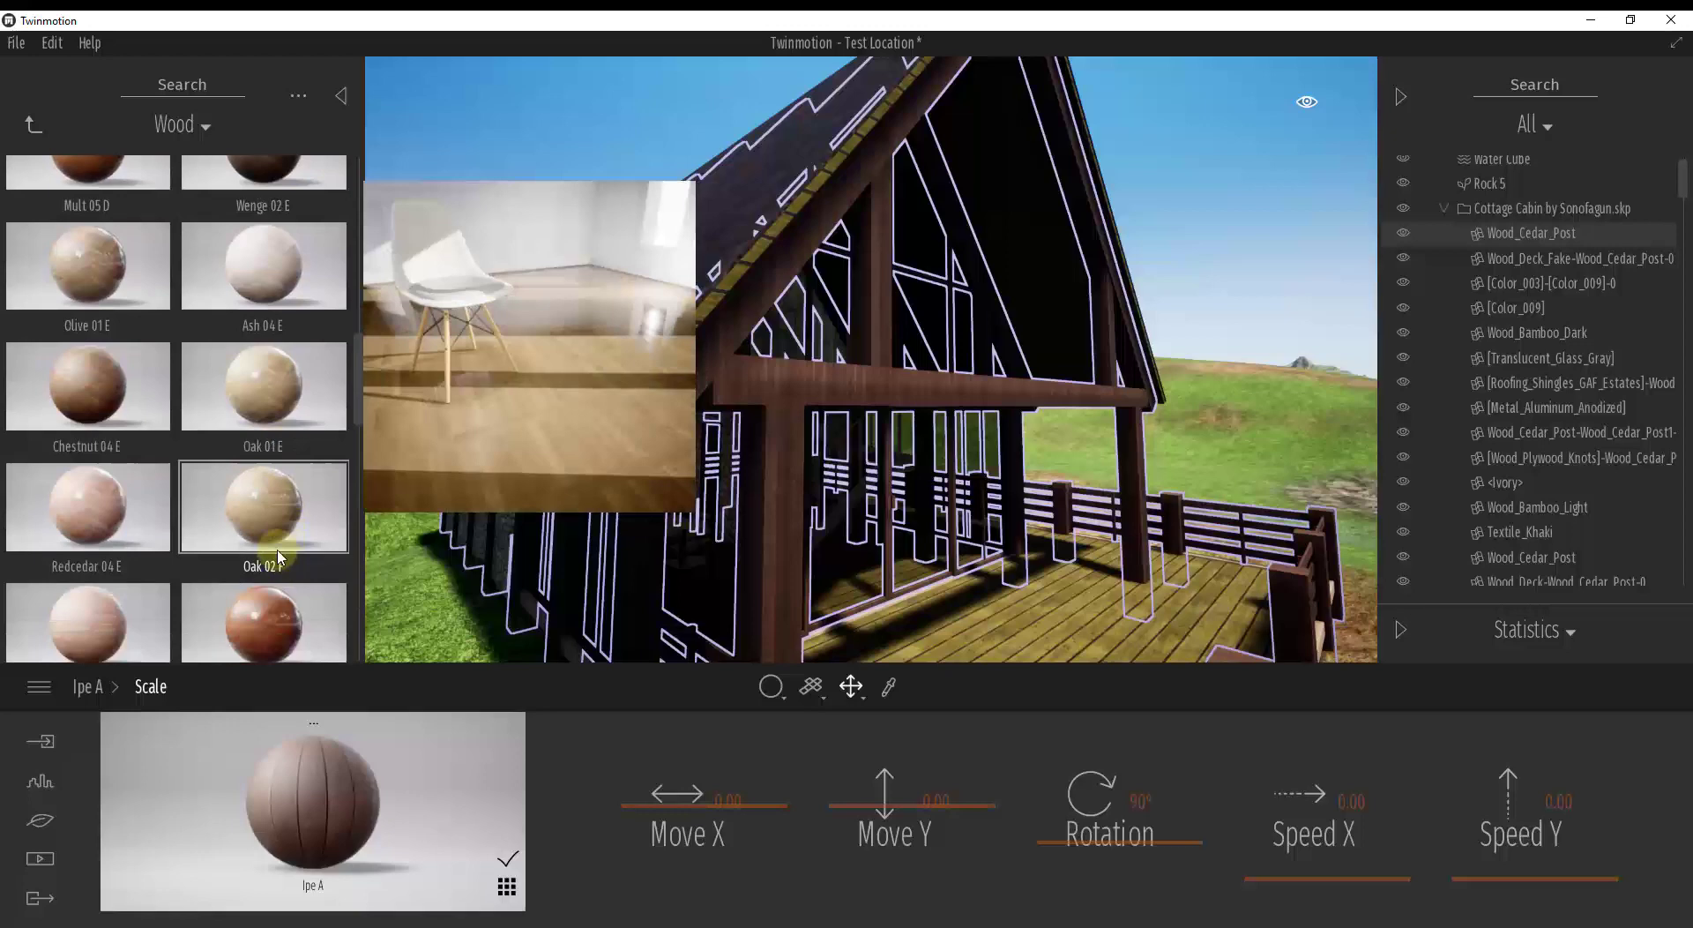
scroll(306, 386, up, 1)
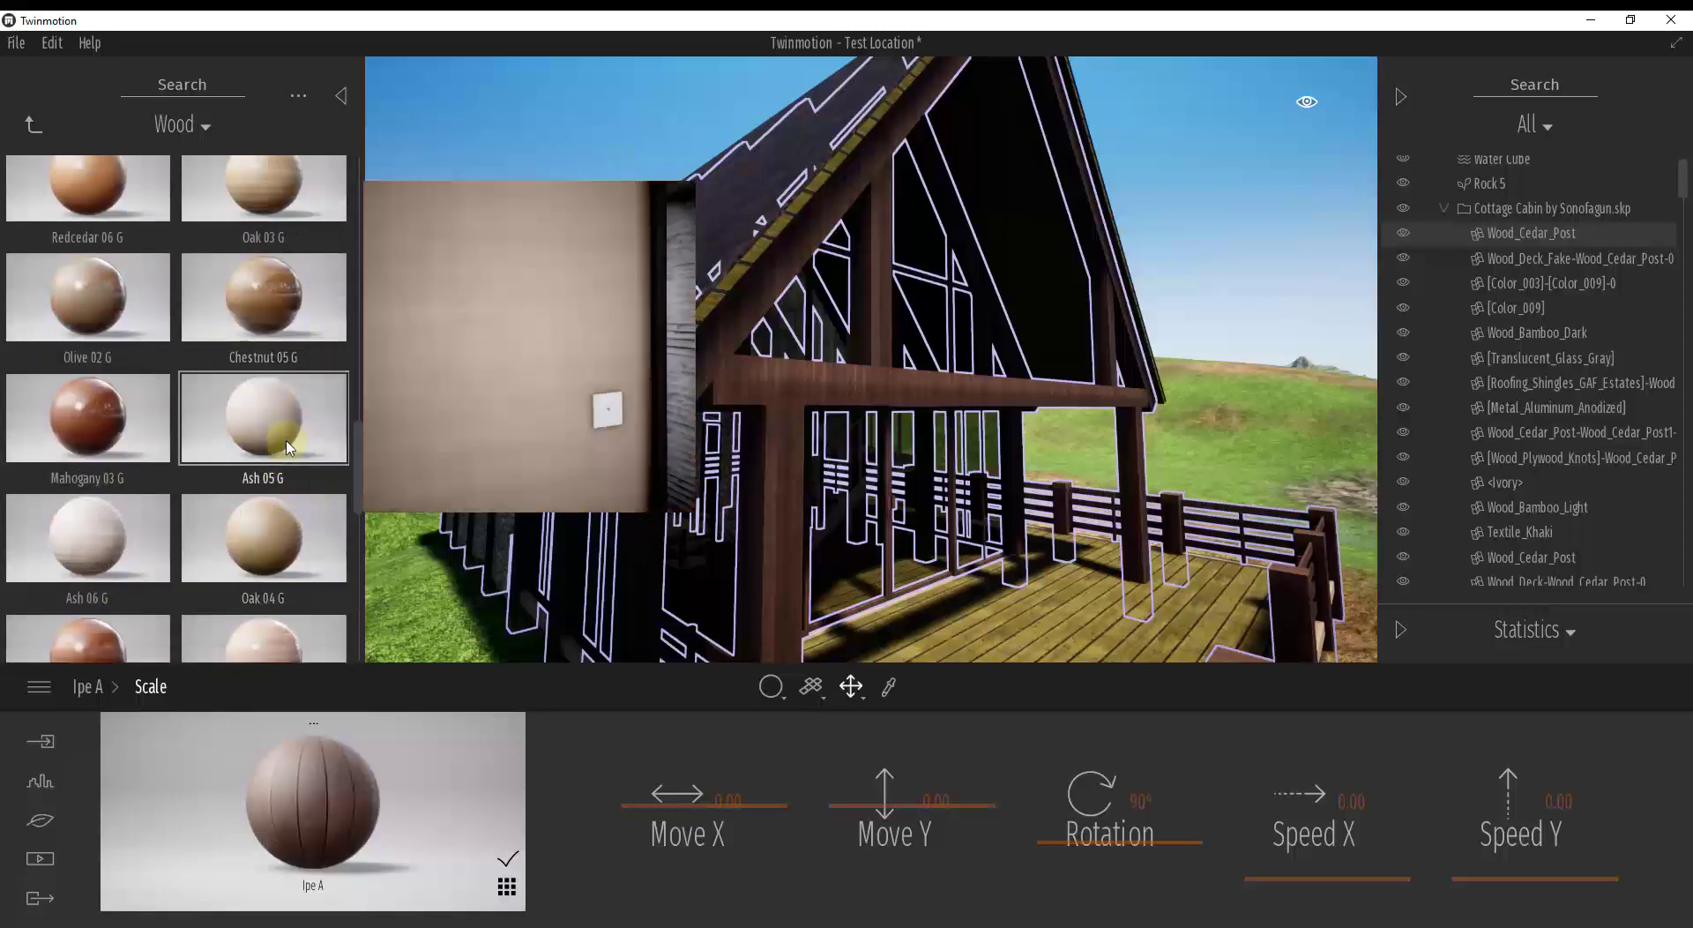
drag(287, 427, 808, 388)
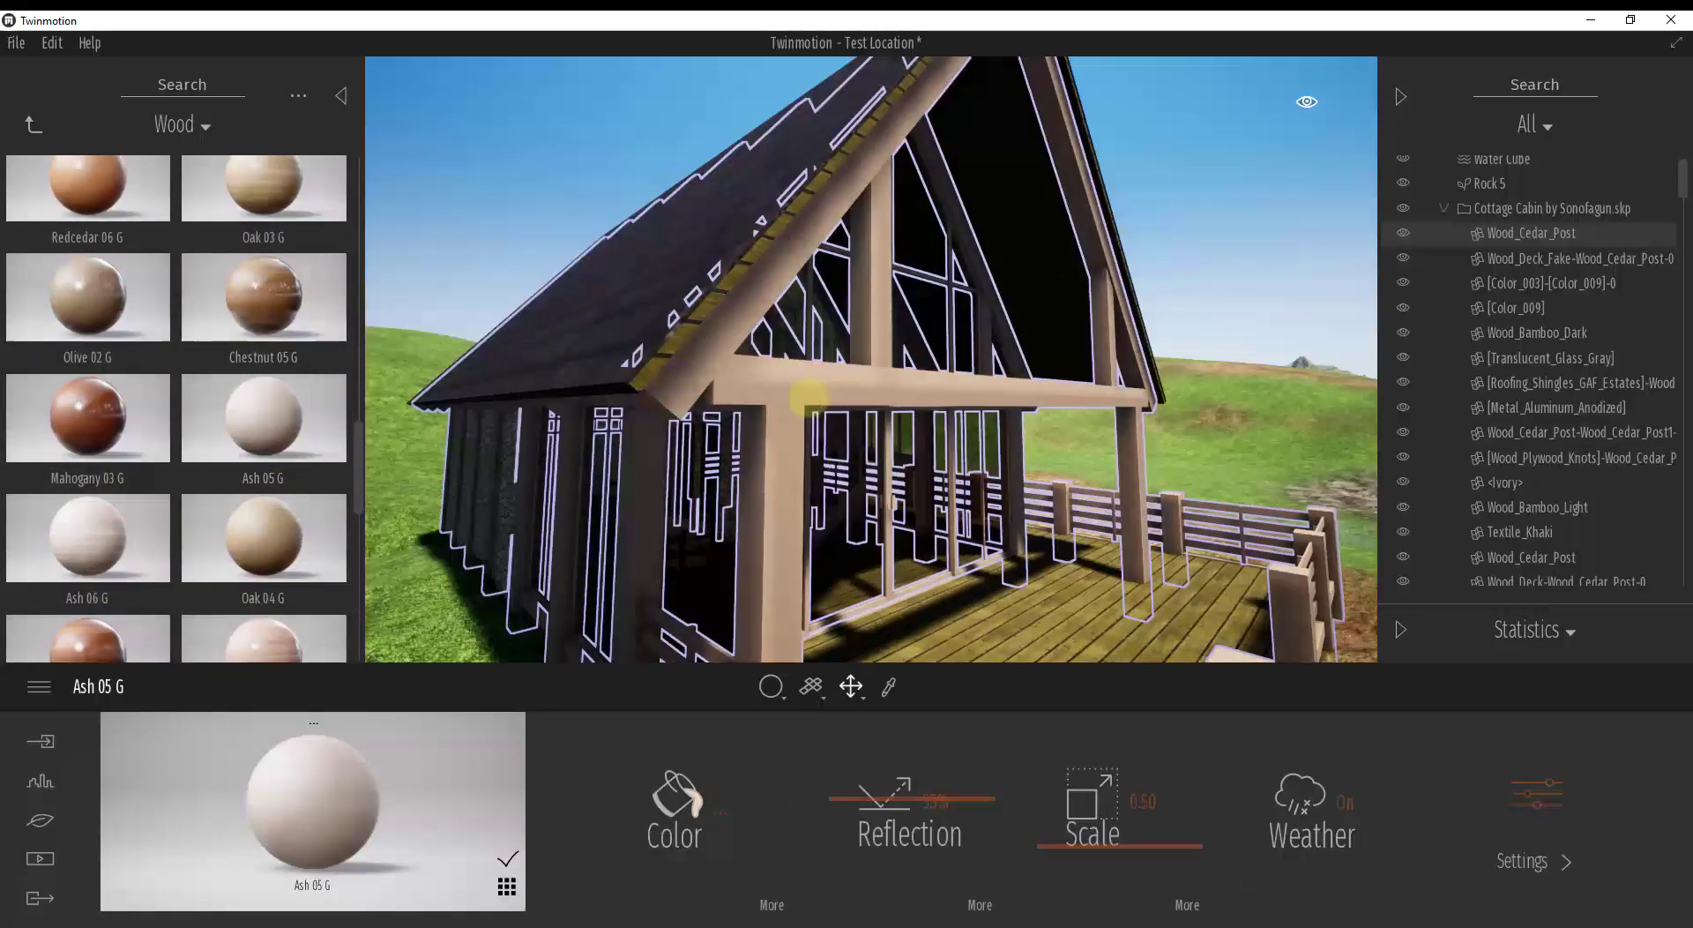
scroll(809, 397, up, 3)
scroll(809, 398, down, 4)
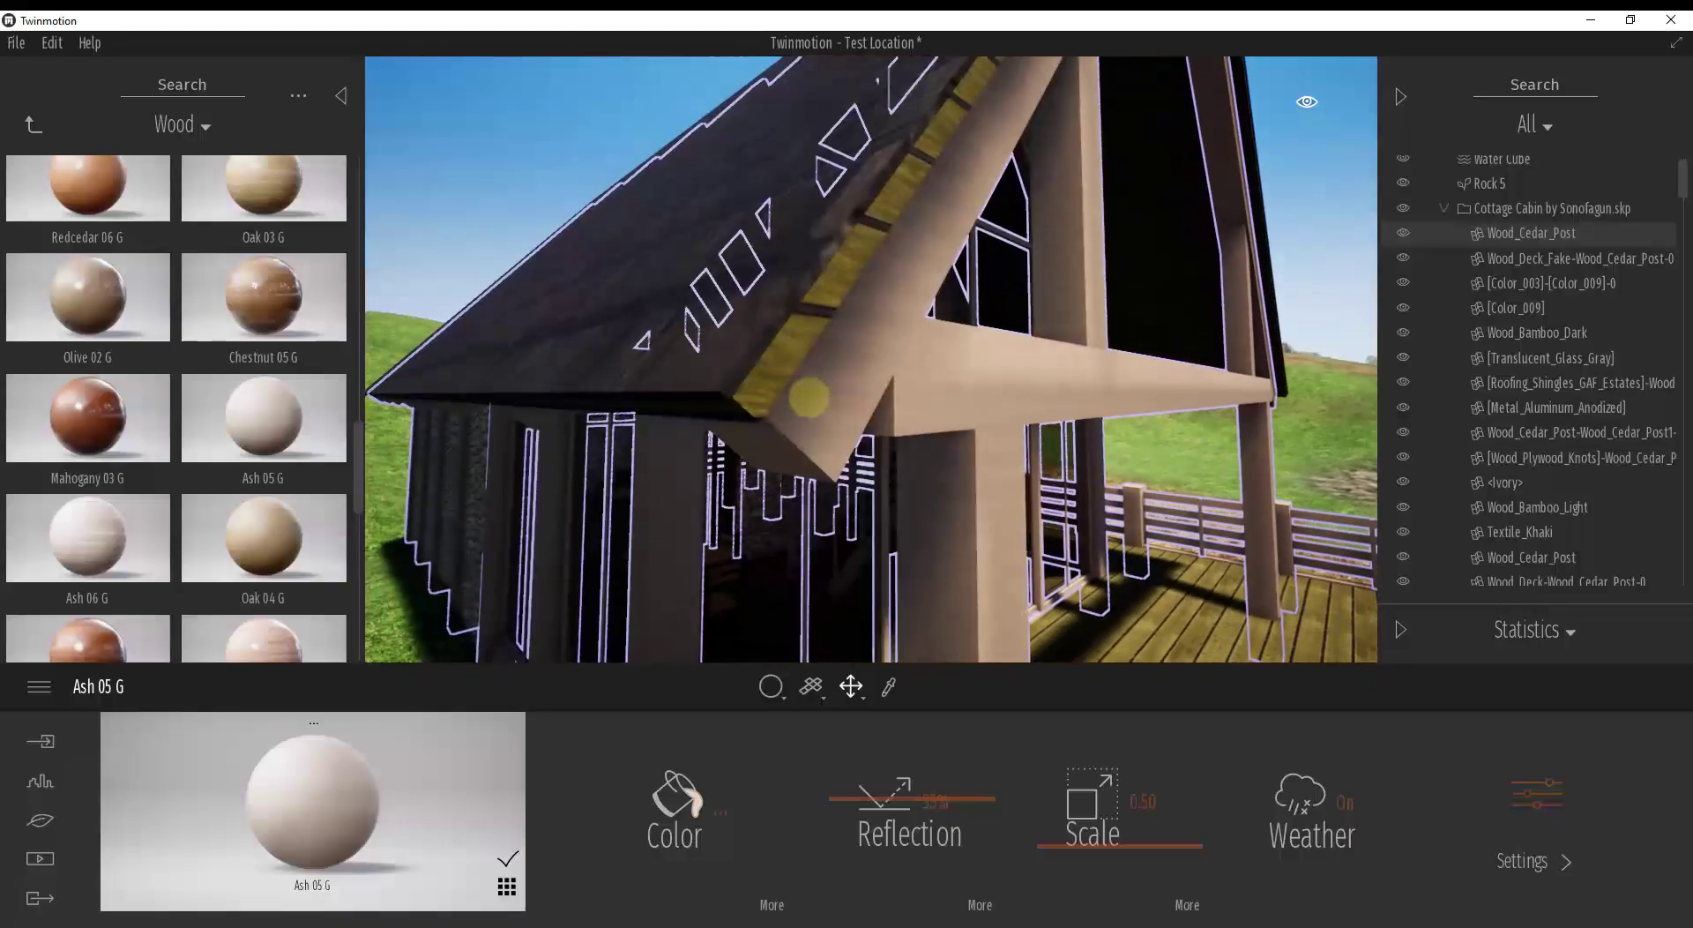
Step: Select the front cabin's corner post, sloped roof beam and gable post to check that each is a separate object
key(d)
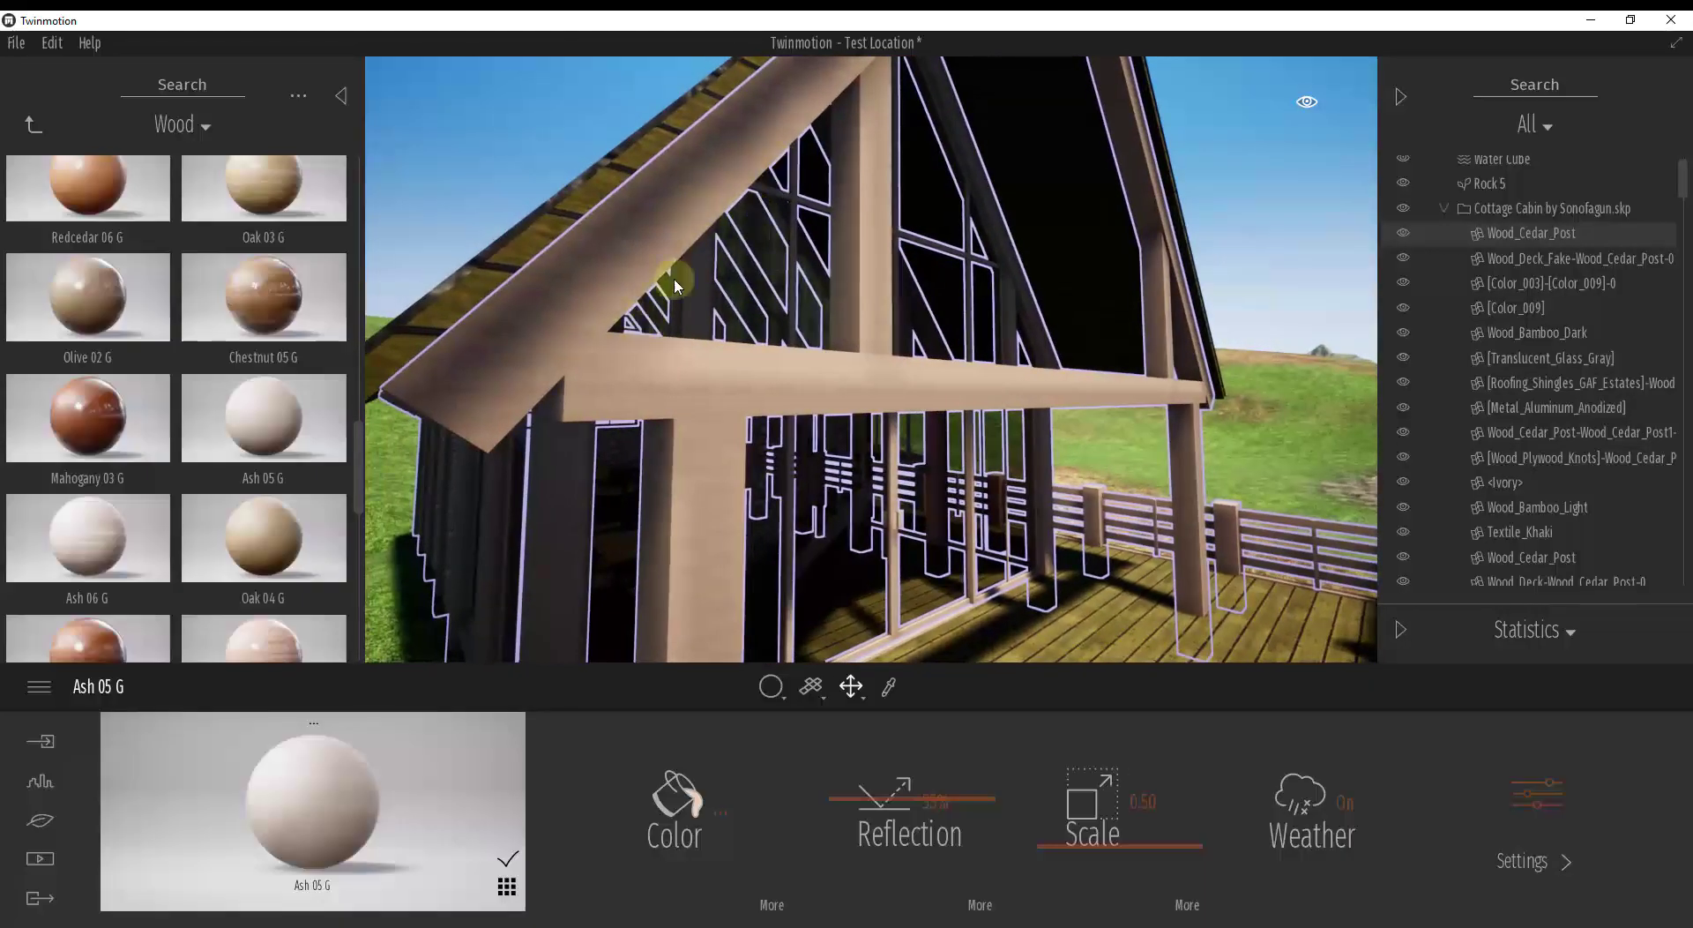
scroll(750, 406, down, 5)
right_drag(751, 408, 752, 408)
right_drag(894, 434, 890, 431)
key(w)
key(s)
click(700, 329)
click(651, 403)
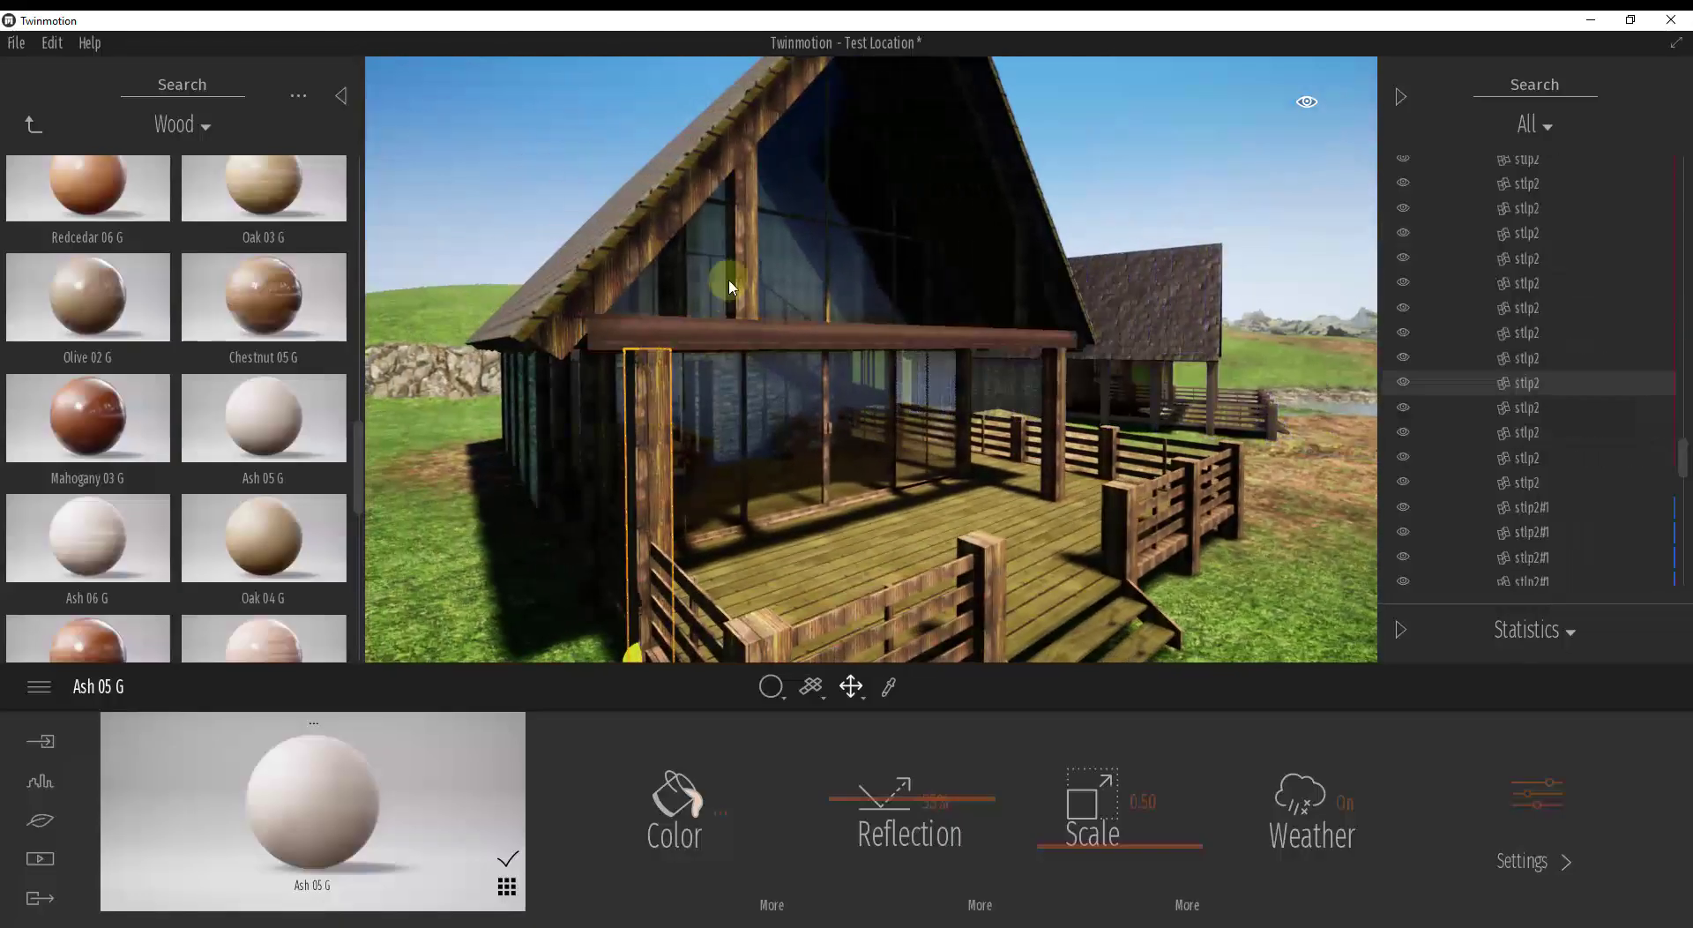
click(743, 243)
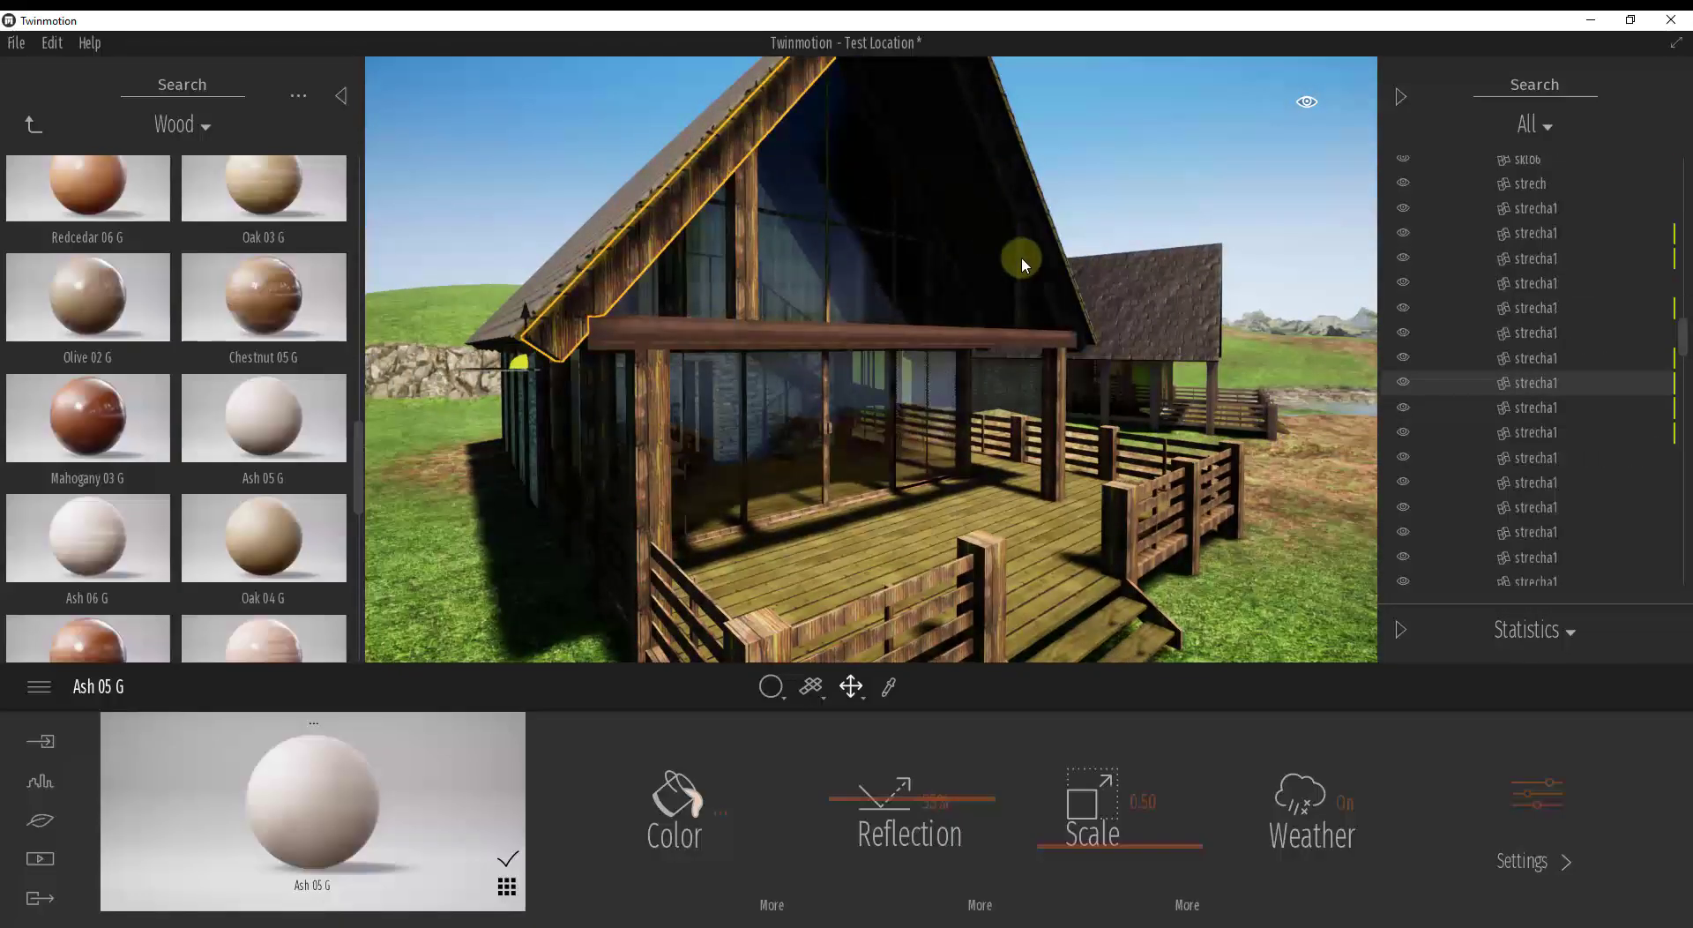
click(1021, 255)
click(753, 253)
mouse_move(774, 491)
mouse_down()
mouse_move(847, 516)
mouse_move(790, 488)
mouse_up()
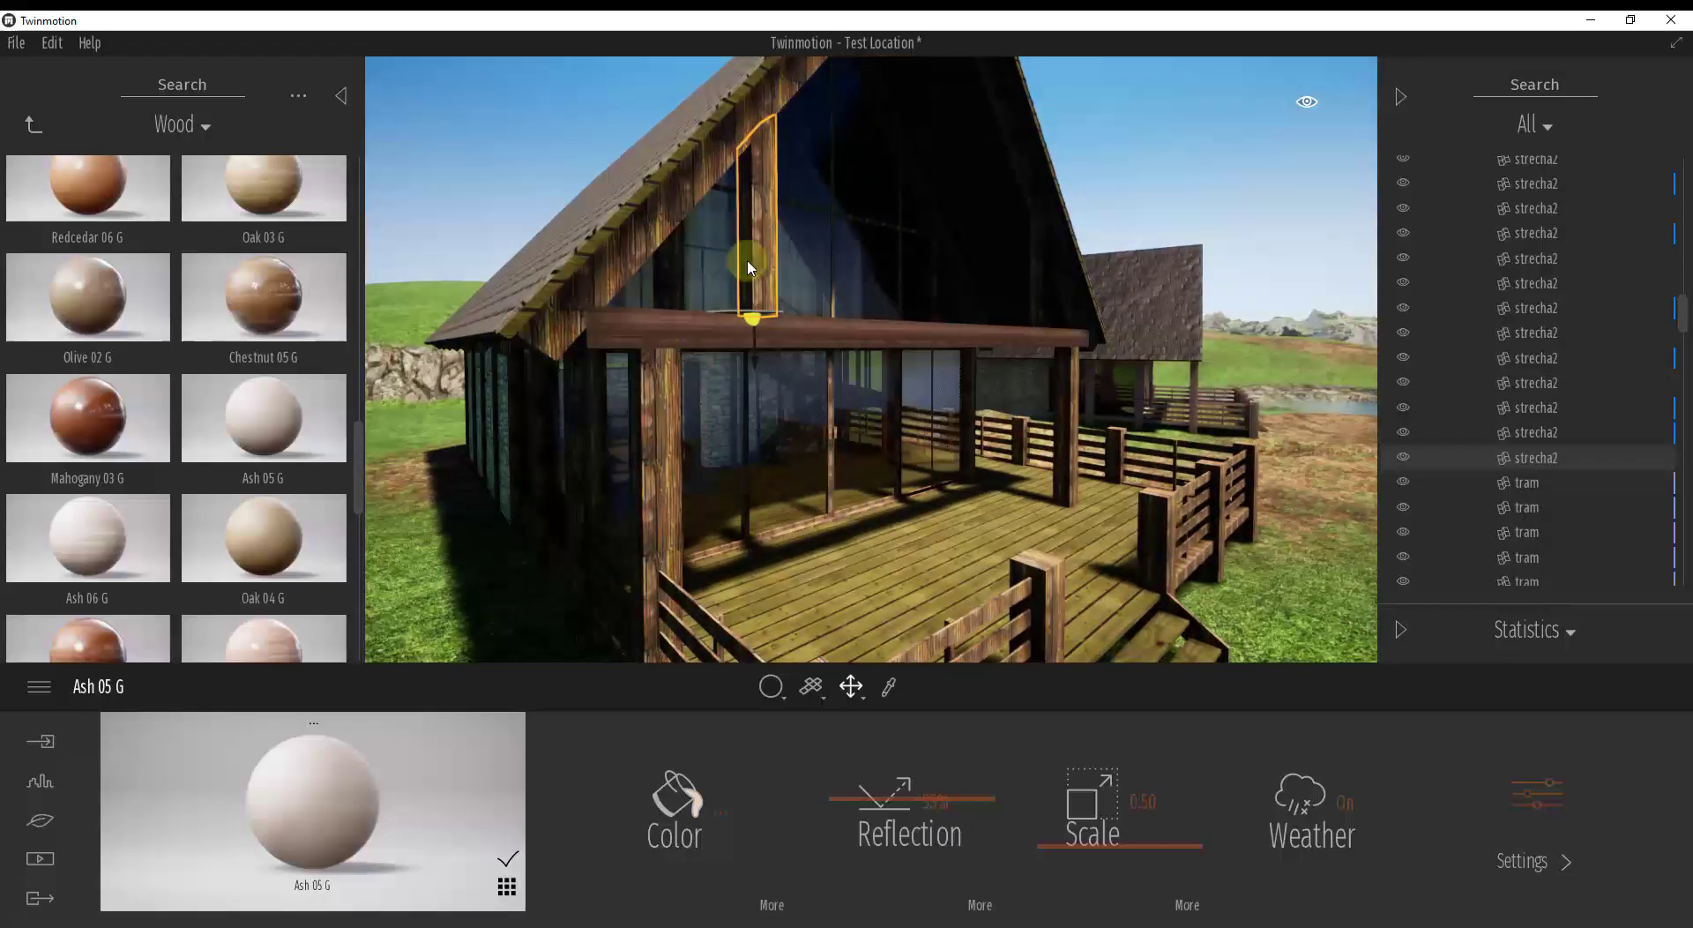
Step: Switch material application to Replace material and apply Mahogany 03 G to the front cabin's corner post
click(772, 686)
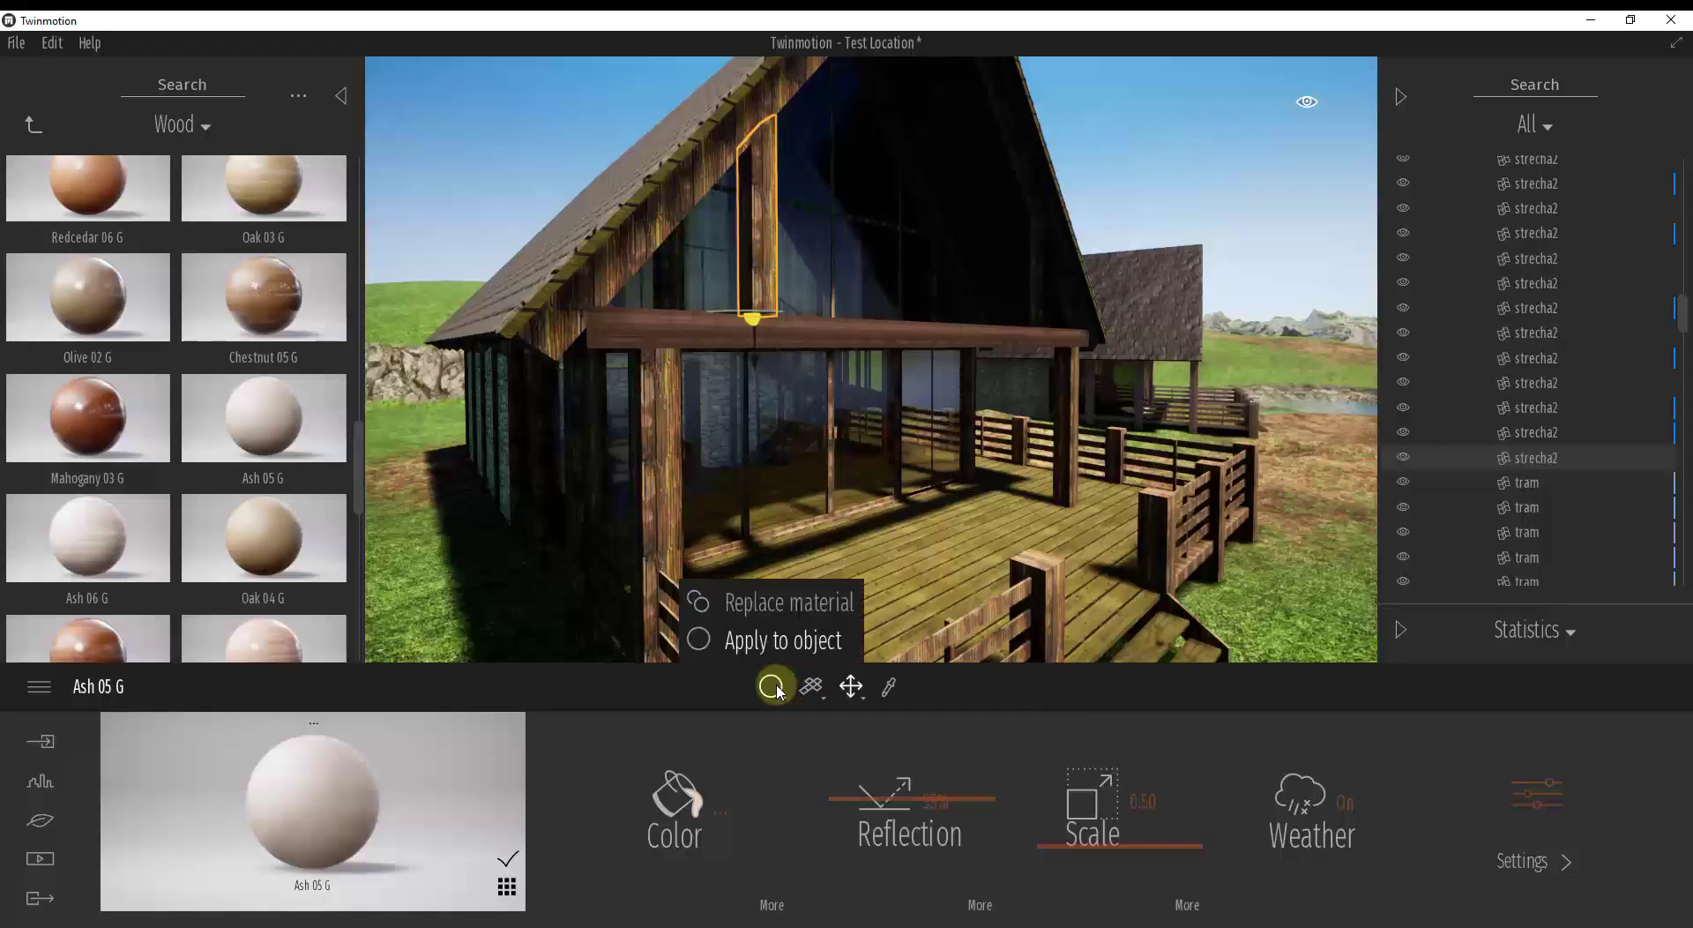
click(802, 606)
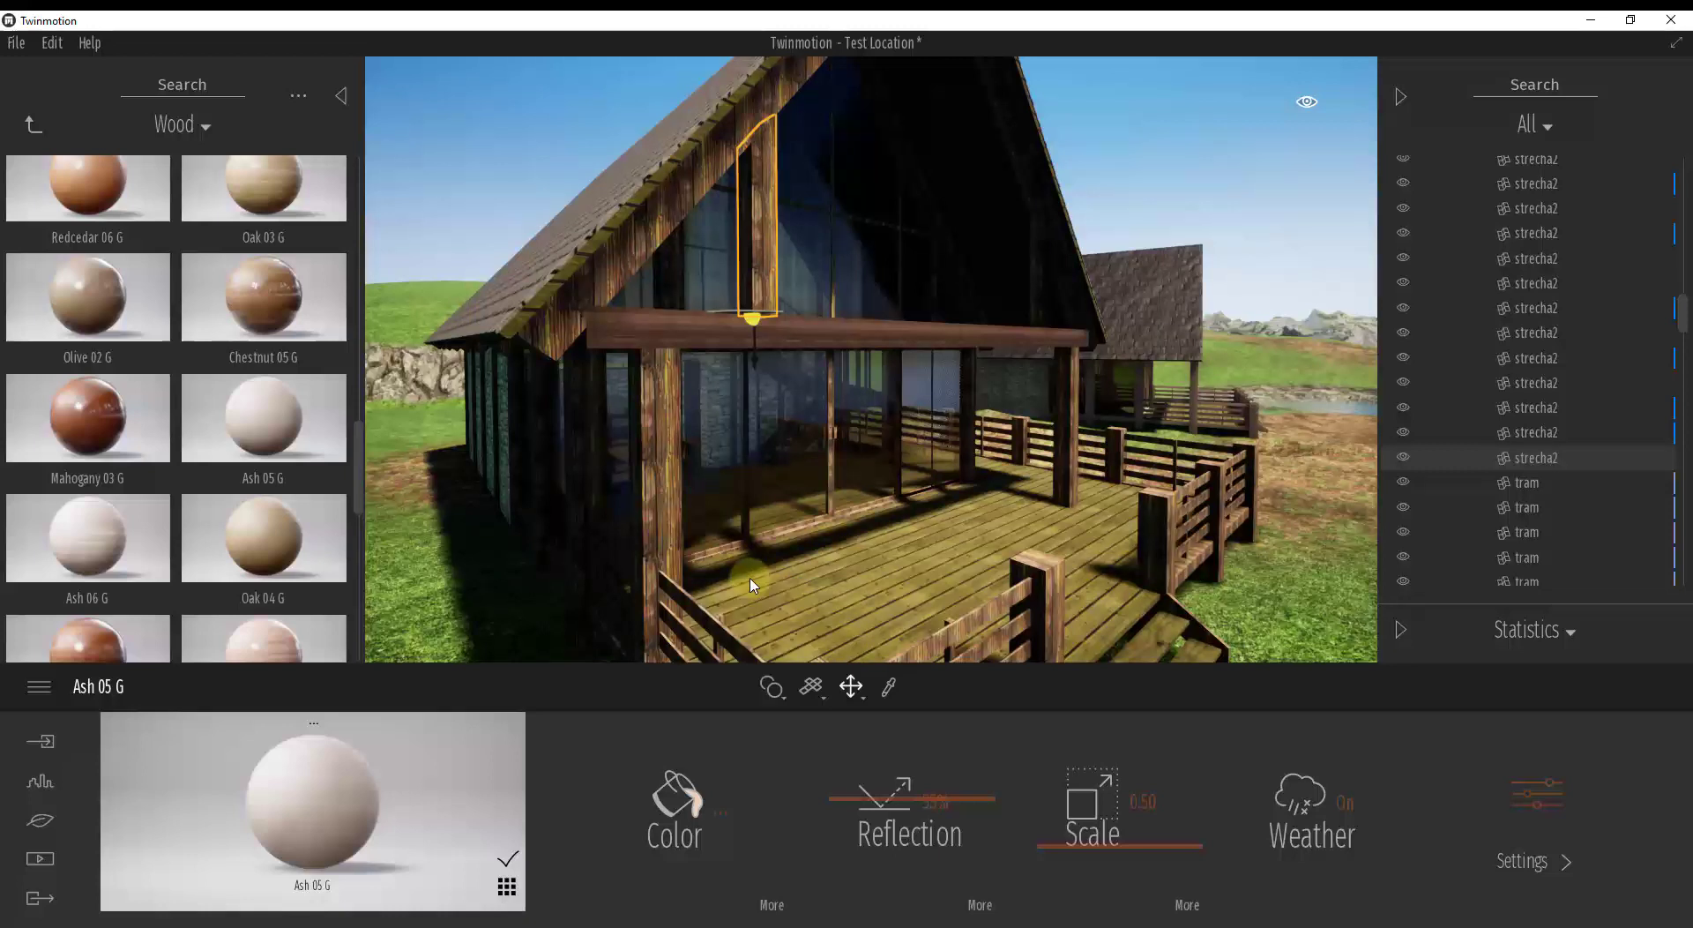
mouse_move(85, 418)
drag(86, 418, 662, 455)
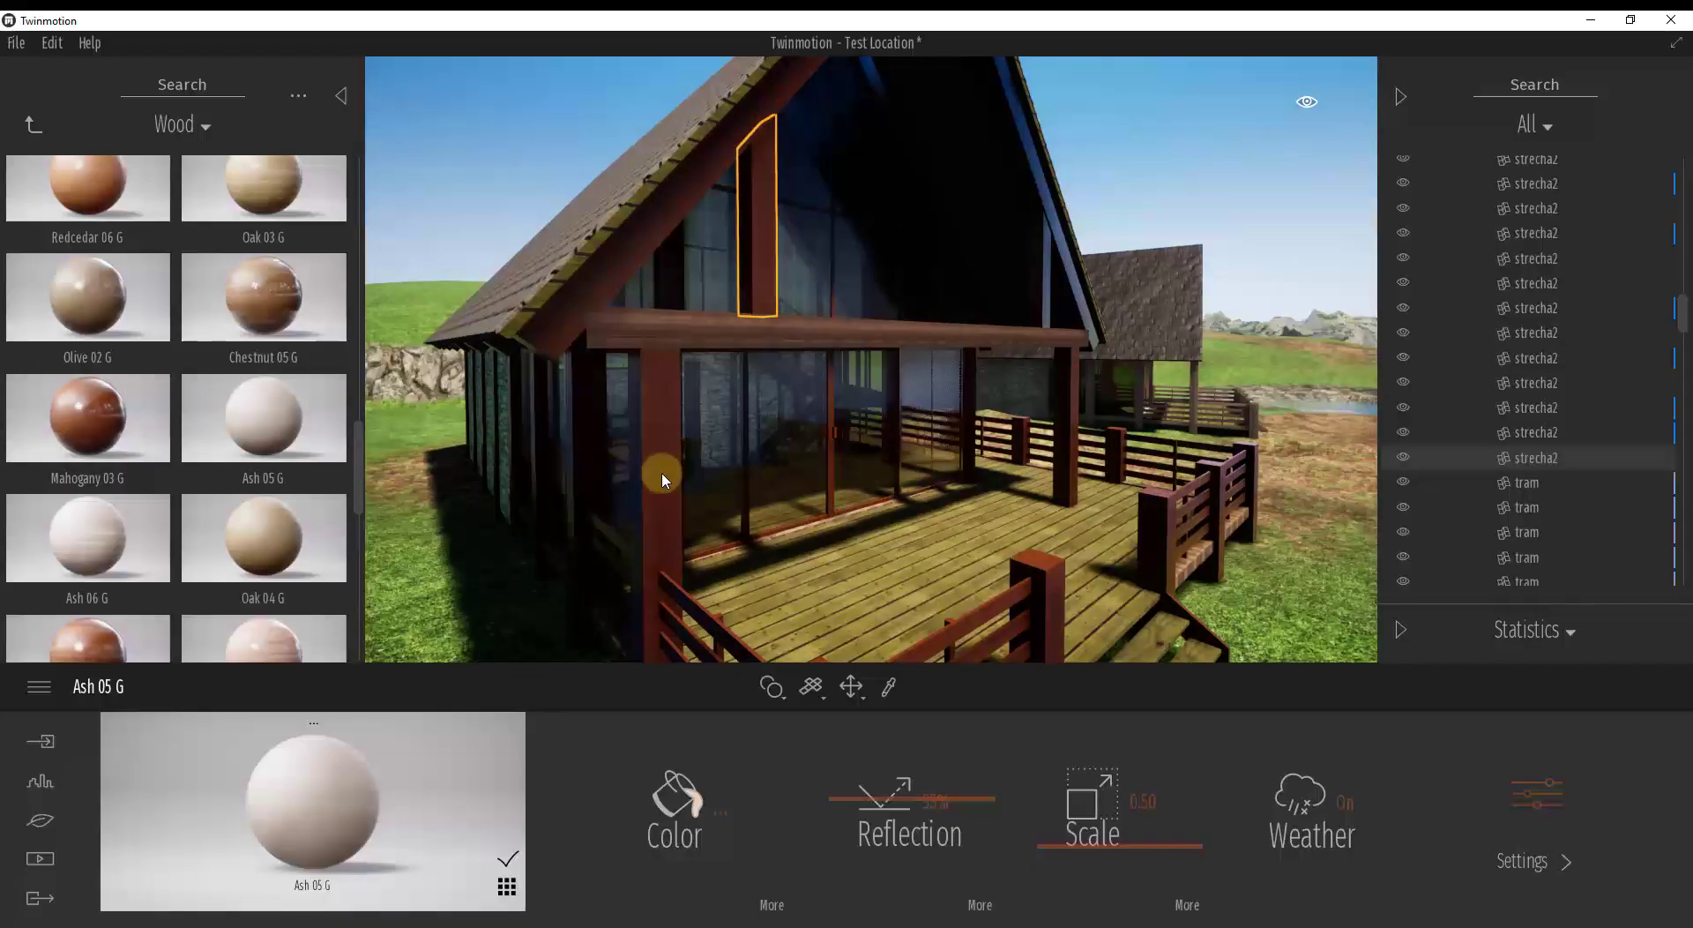
click(663, 474)
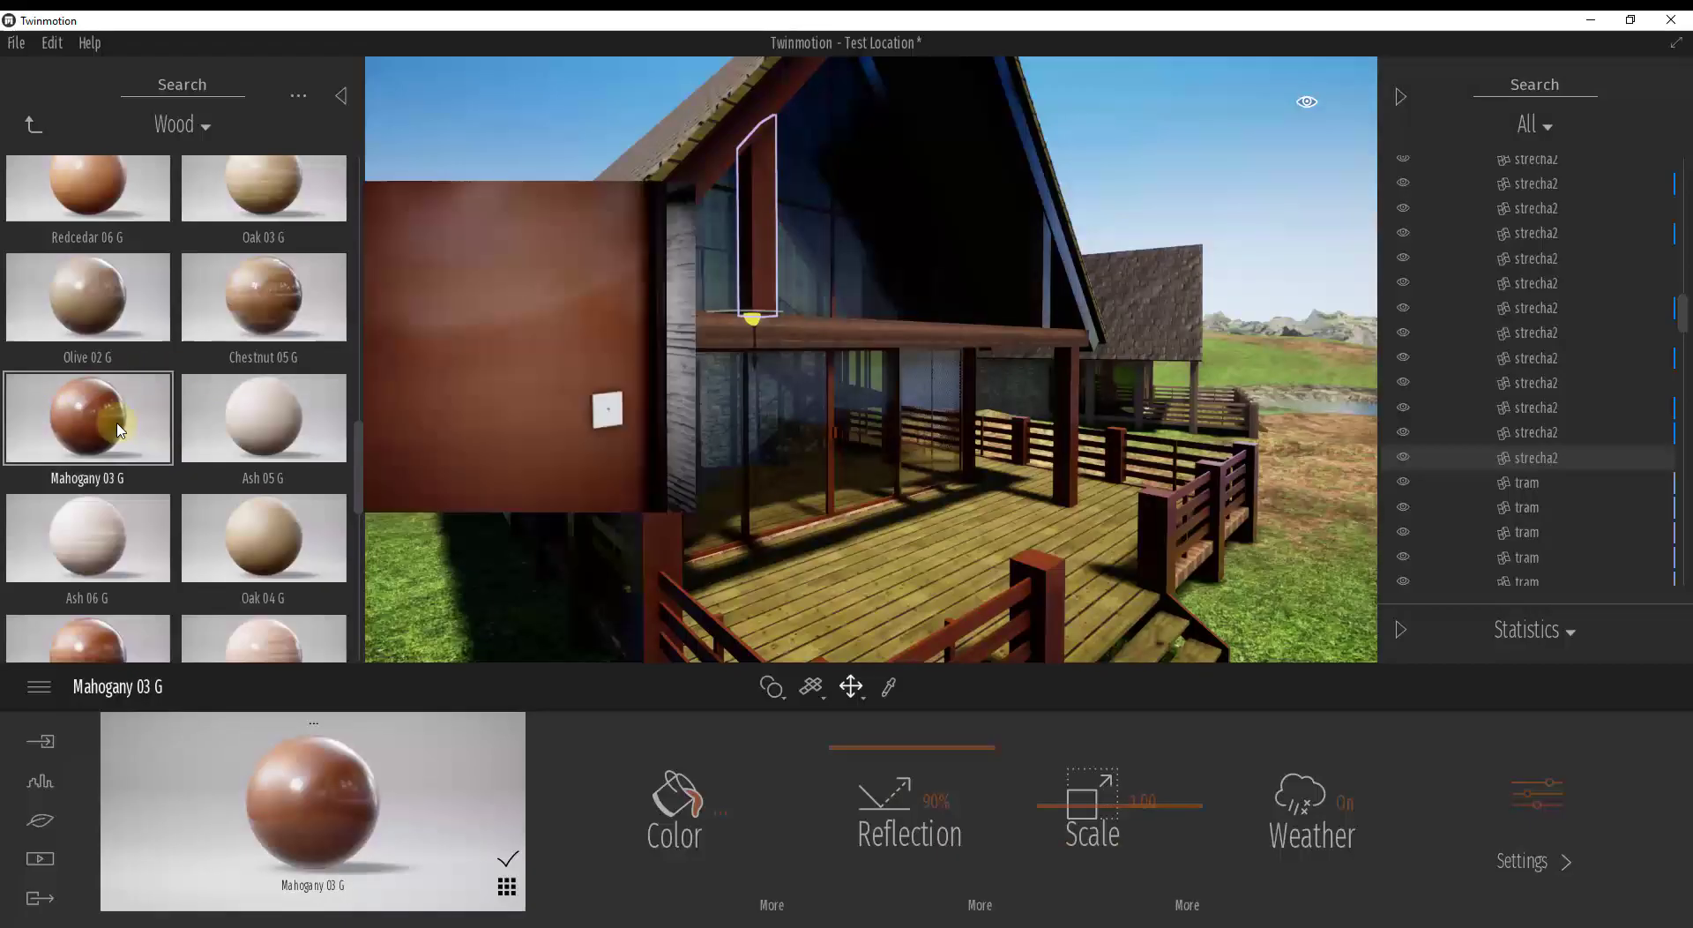
Step: Select the front cabin's corner post and increase the Mahogany 03 G texture scale to about 3.46
click(661, 436)
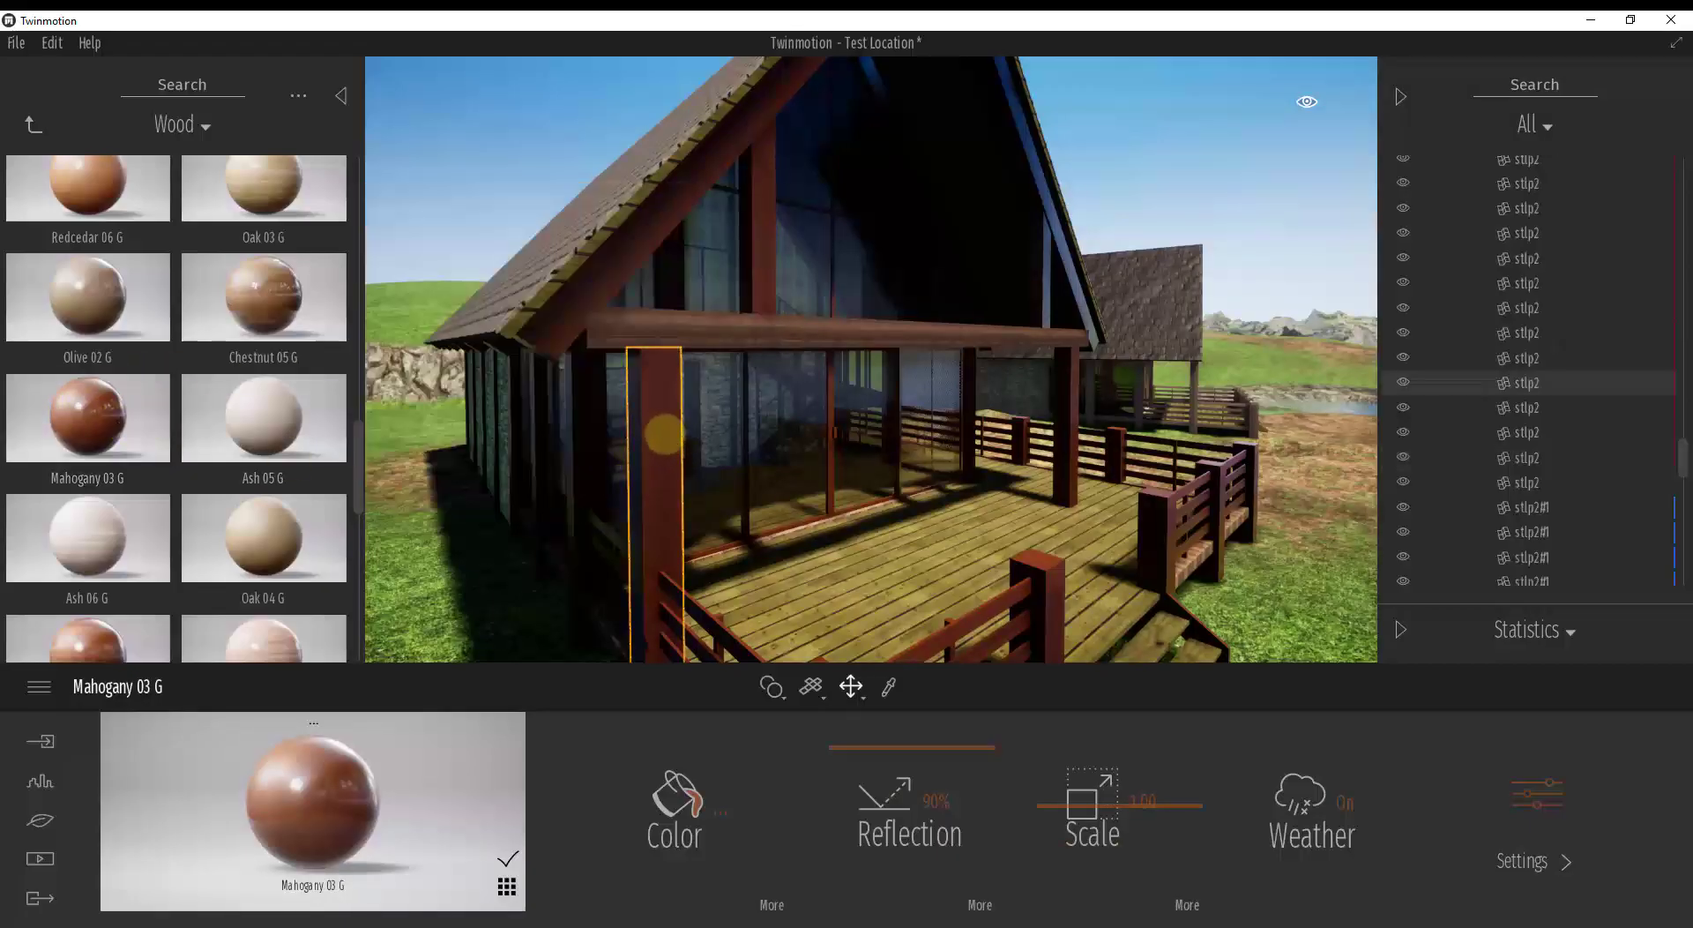
right_drag(668, 434, 679, 437)
scroll(679, 437, up, 3)
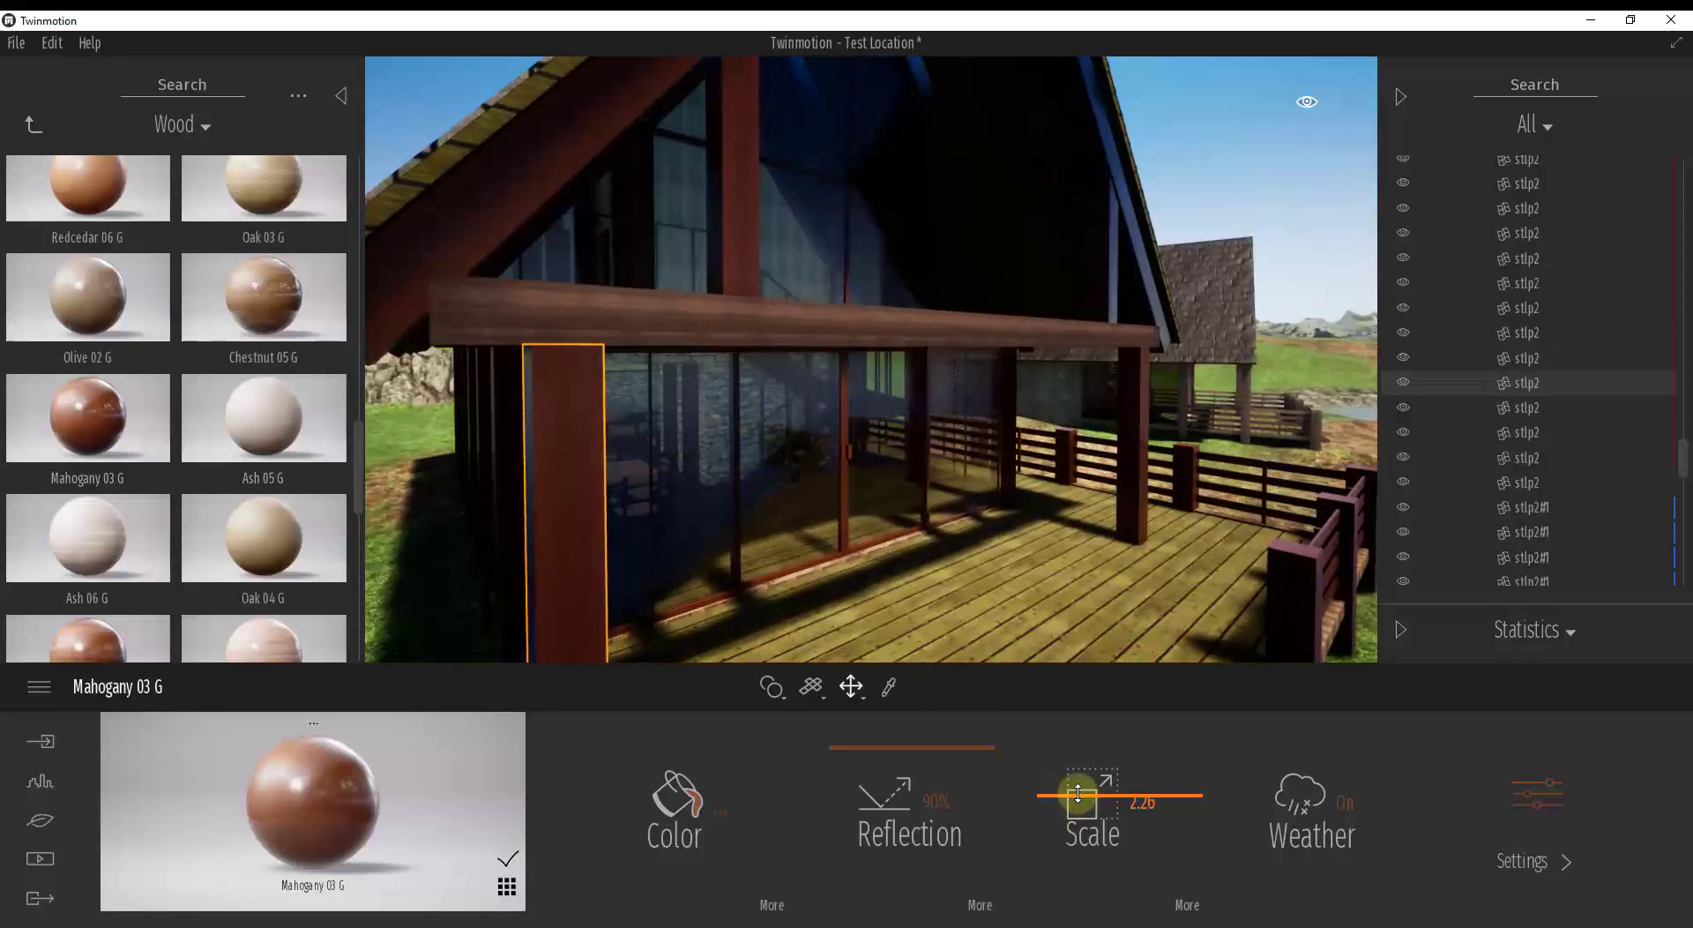
drag(1078, 800, 1079, 776)
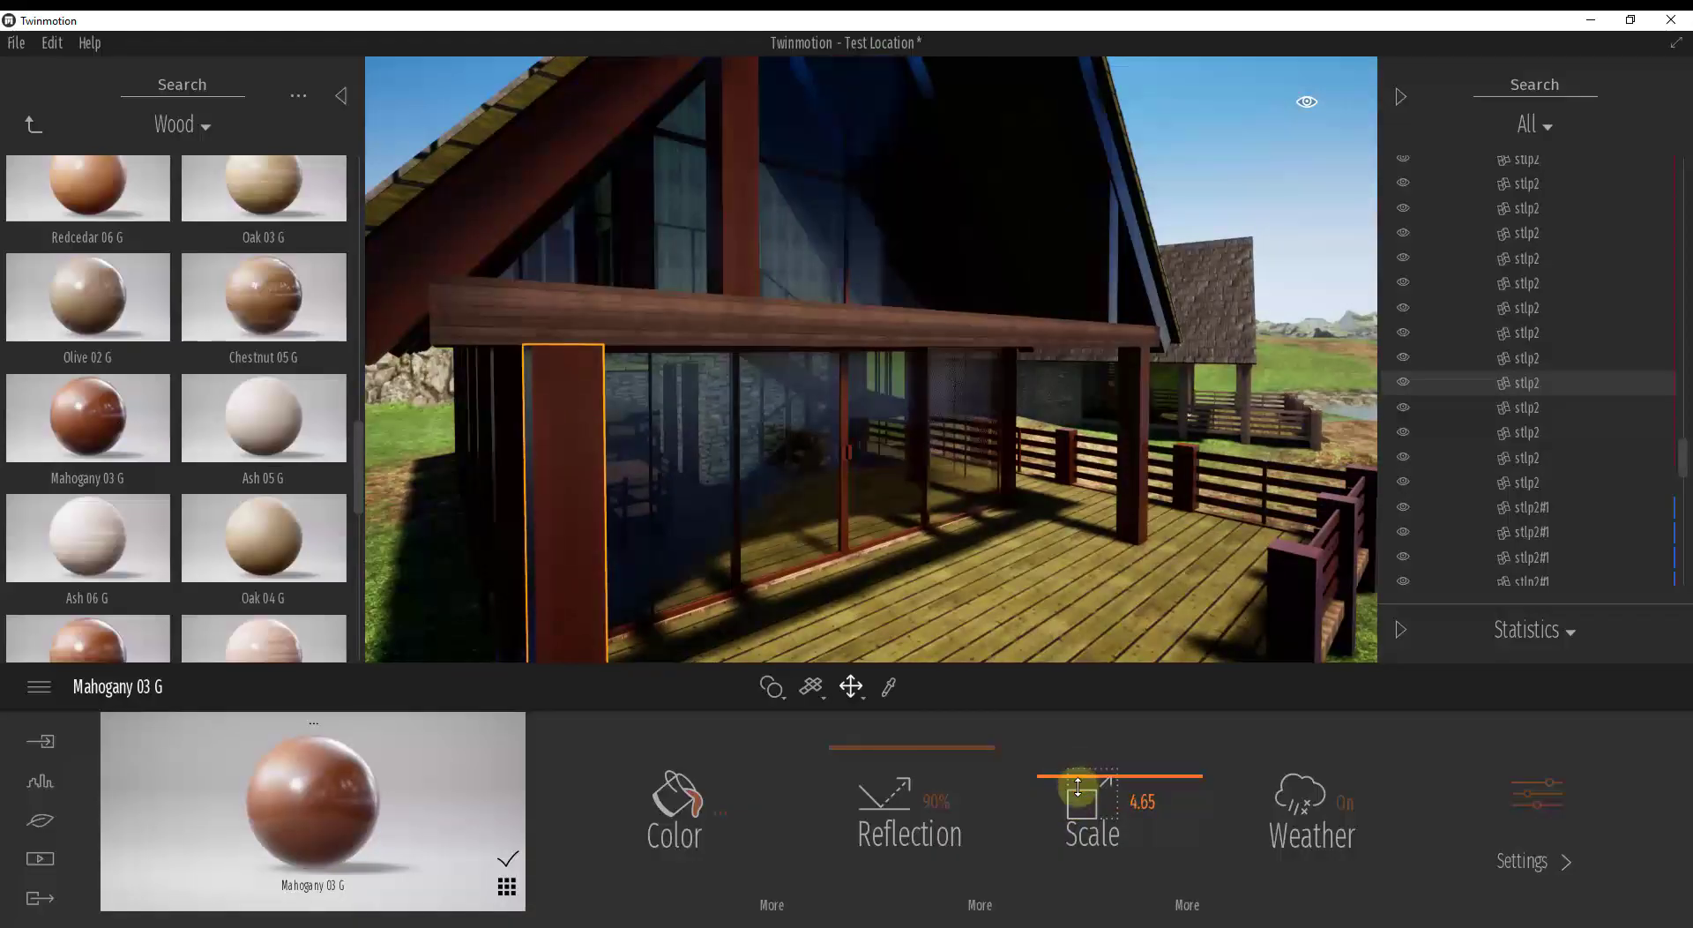
Step: Undo the Mahogany 03 G scale change and the material replacement on the front cabin
key(s)
key(a)
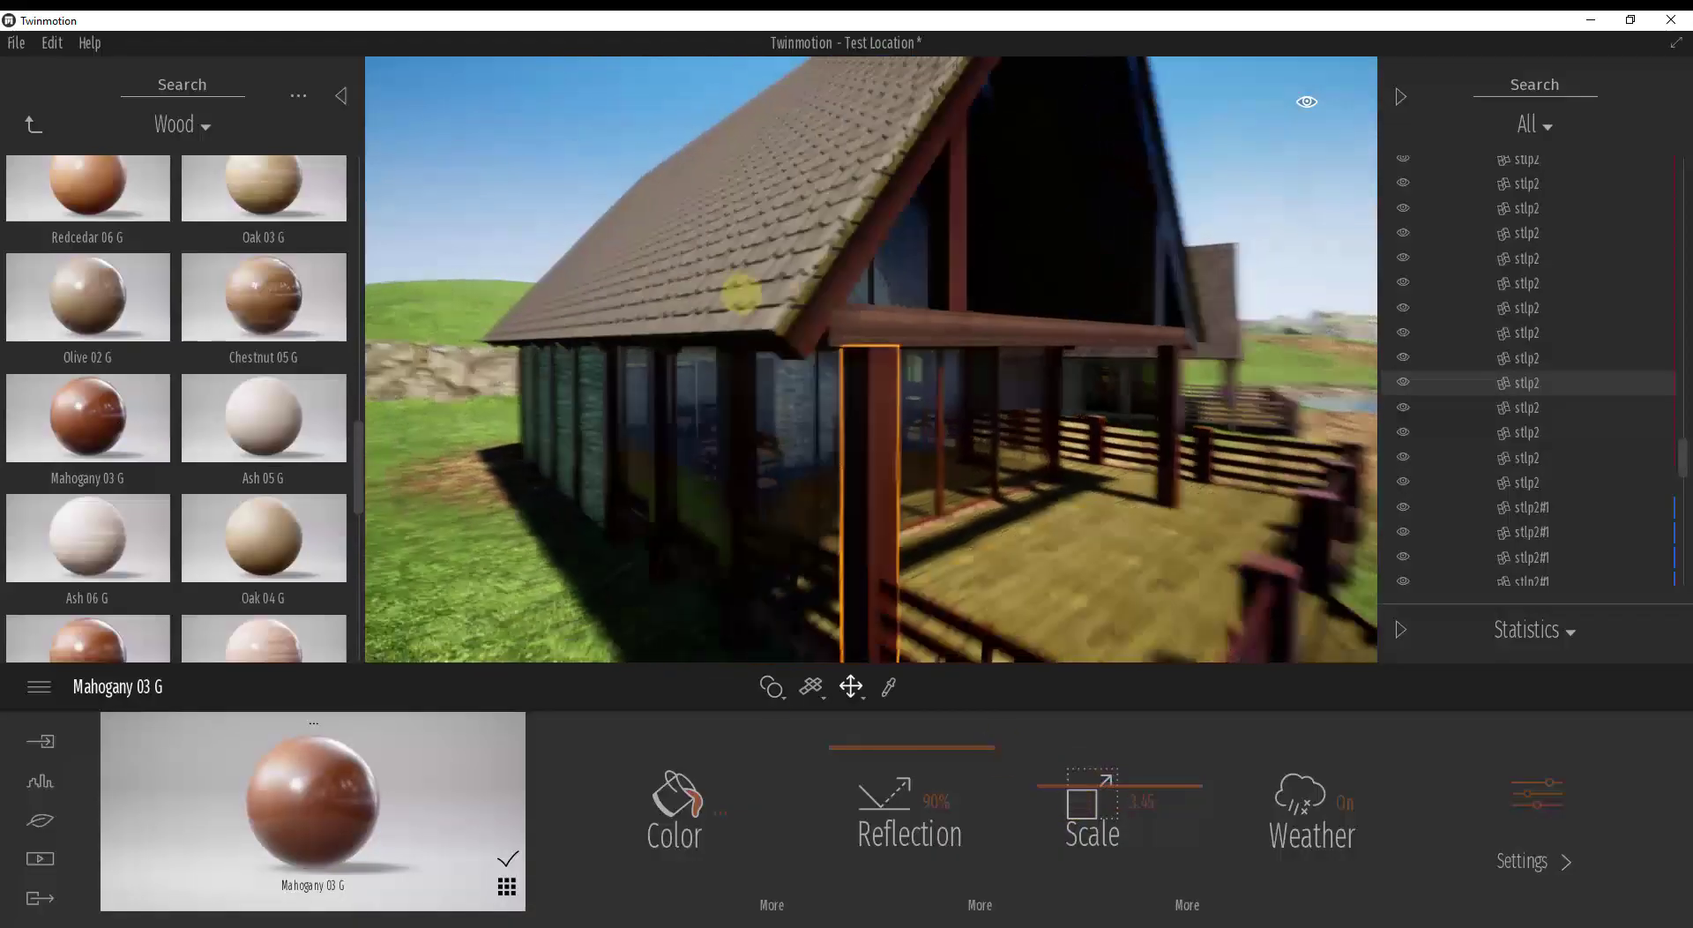
key(d)
key(ctrl+z)
click(753, 300)
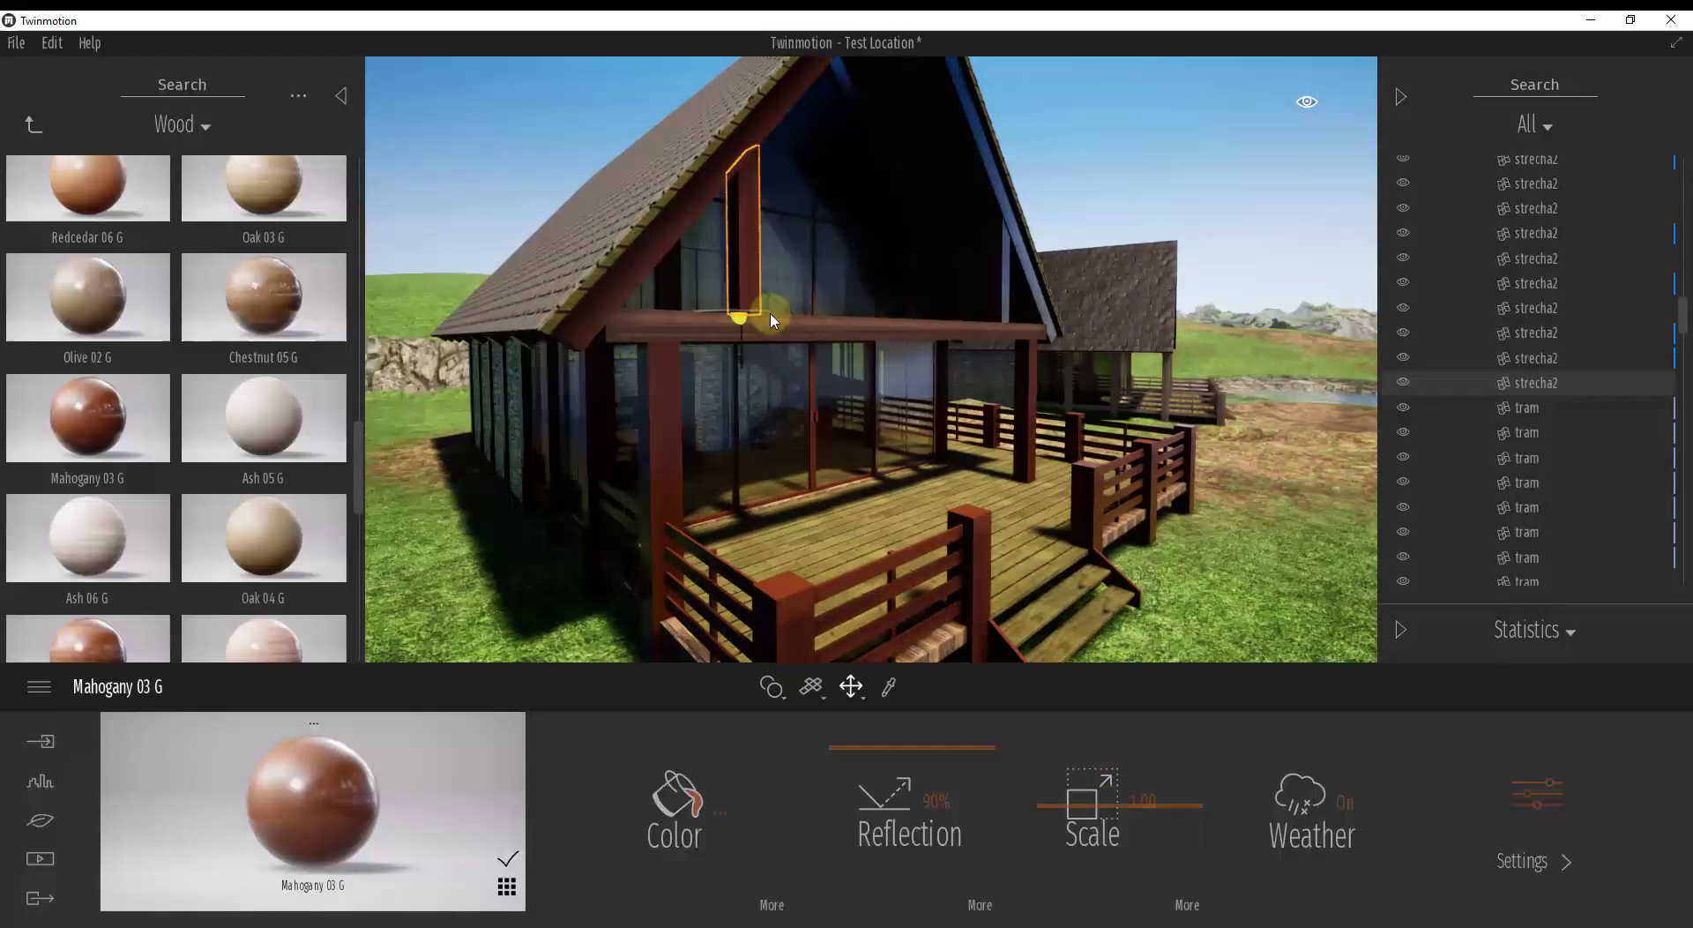
key(ctrl+z)
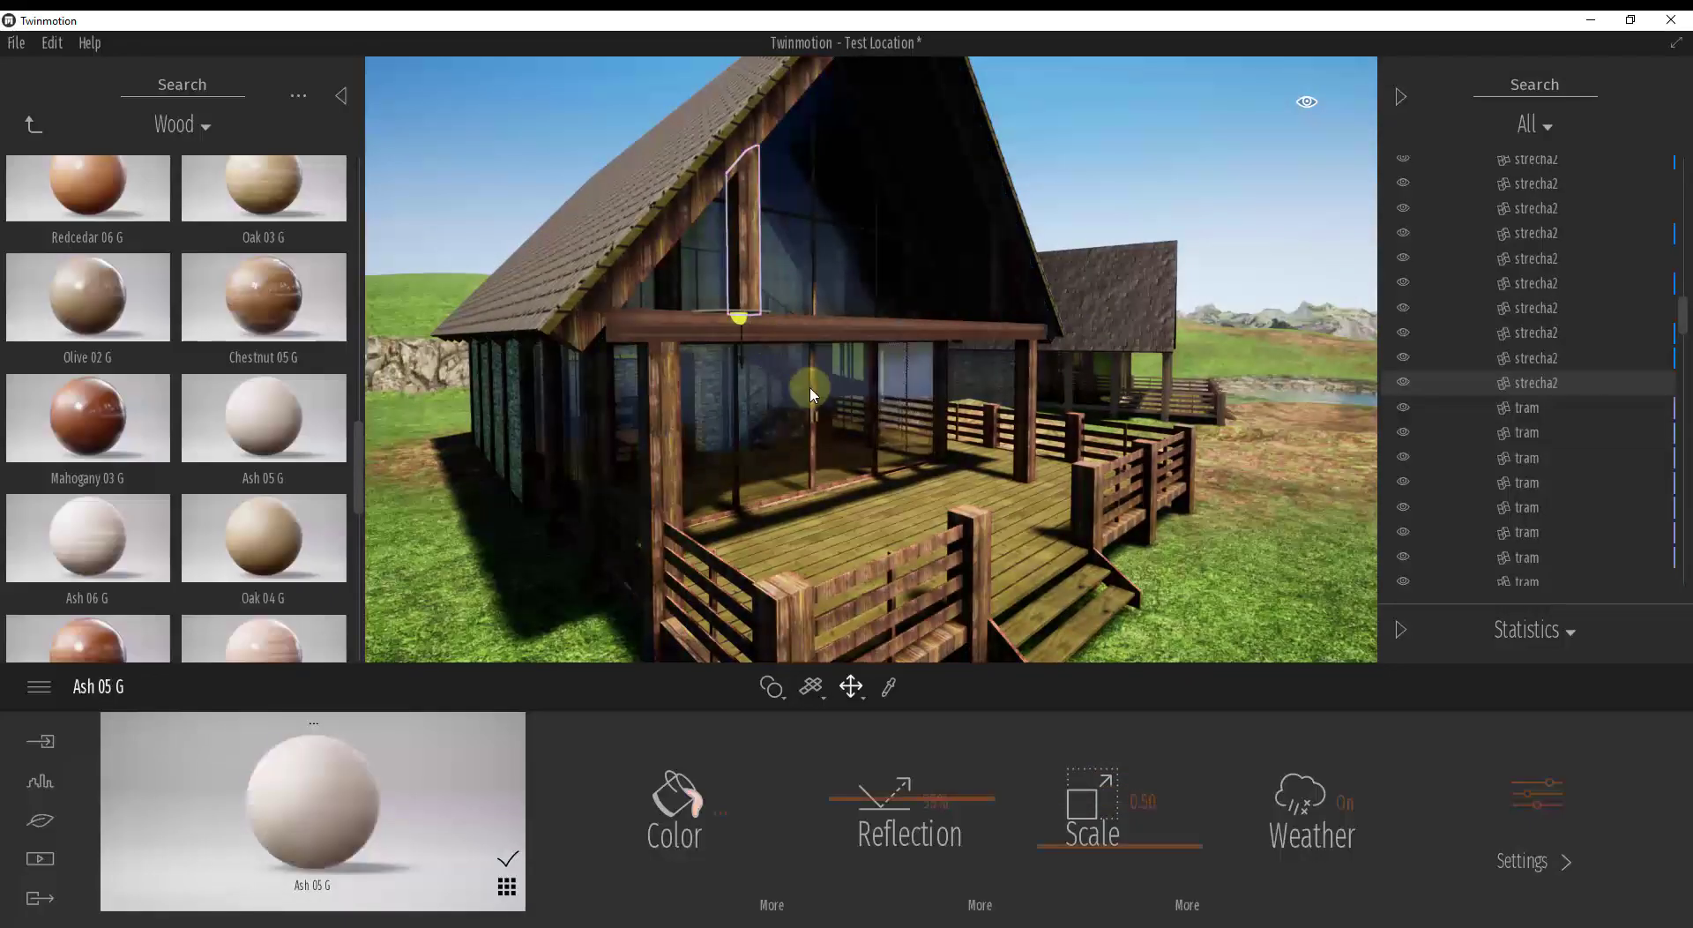
Step: Switch material application to Apply to object and select the front cabin's sloped roof-edge beam
click(776, 695)
click(778, 642)
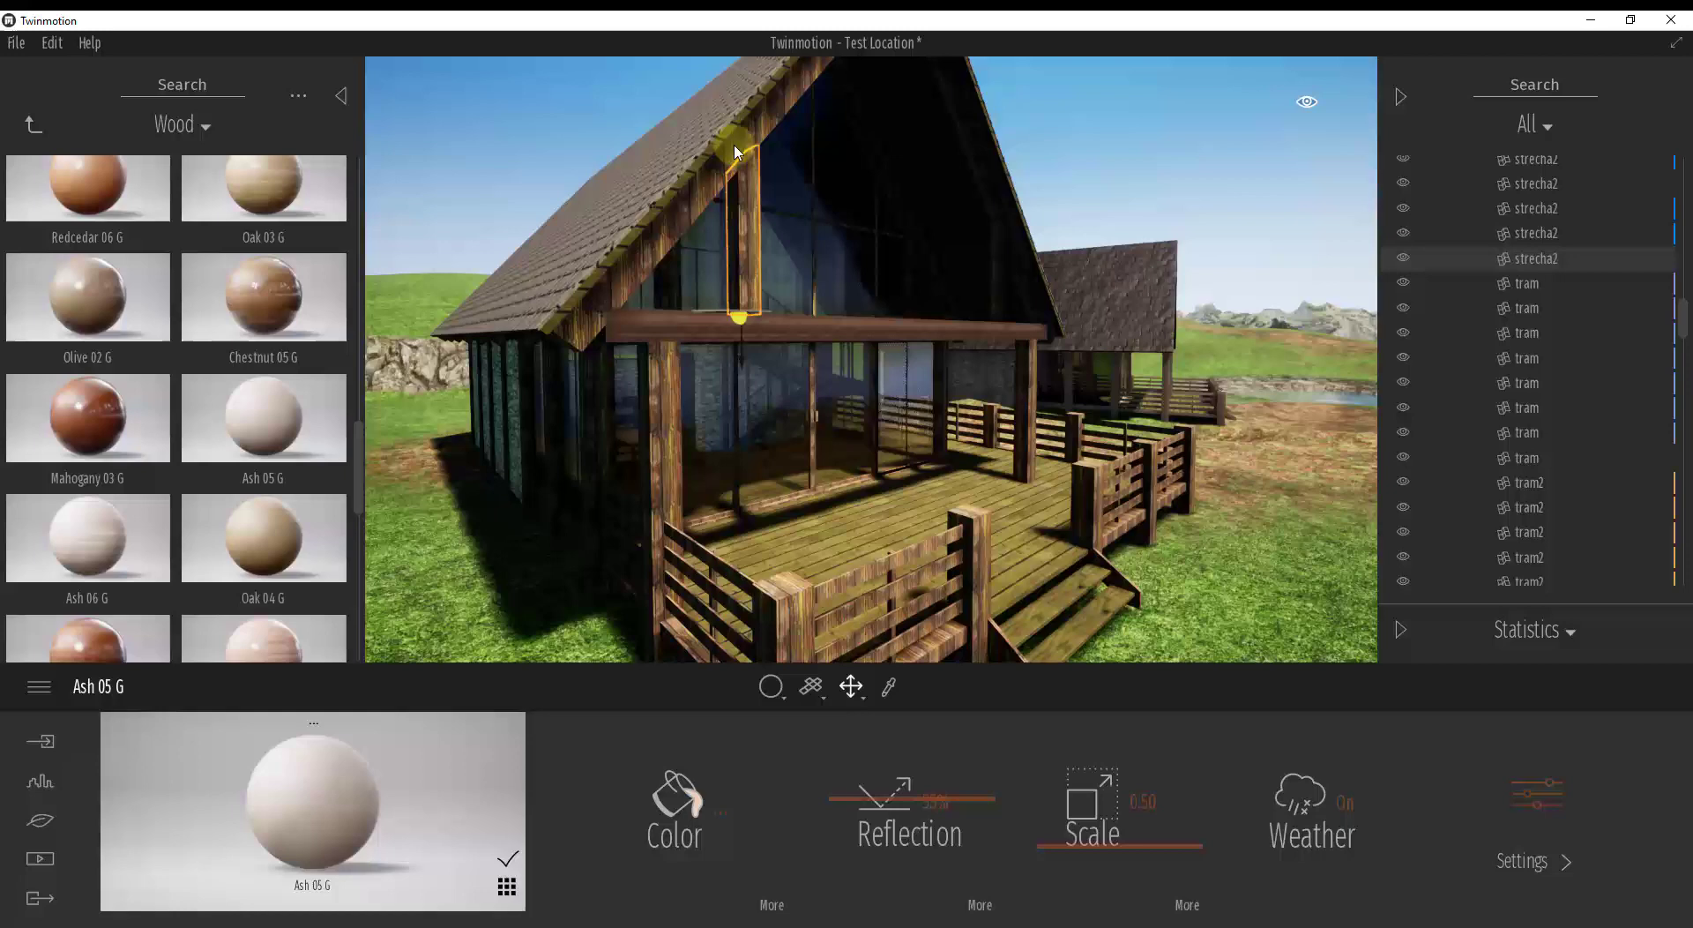
right_drag(758, 188, 749, 191)
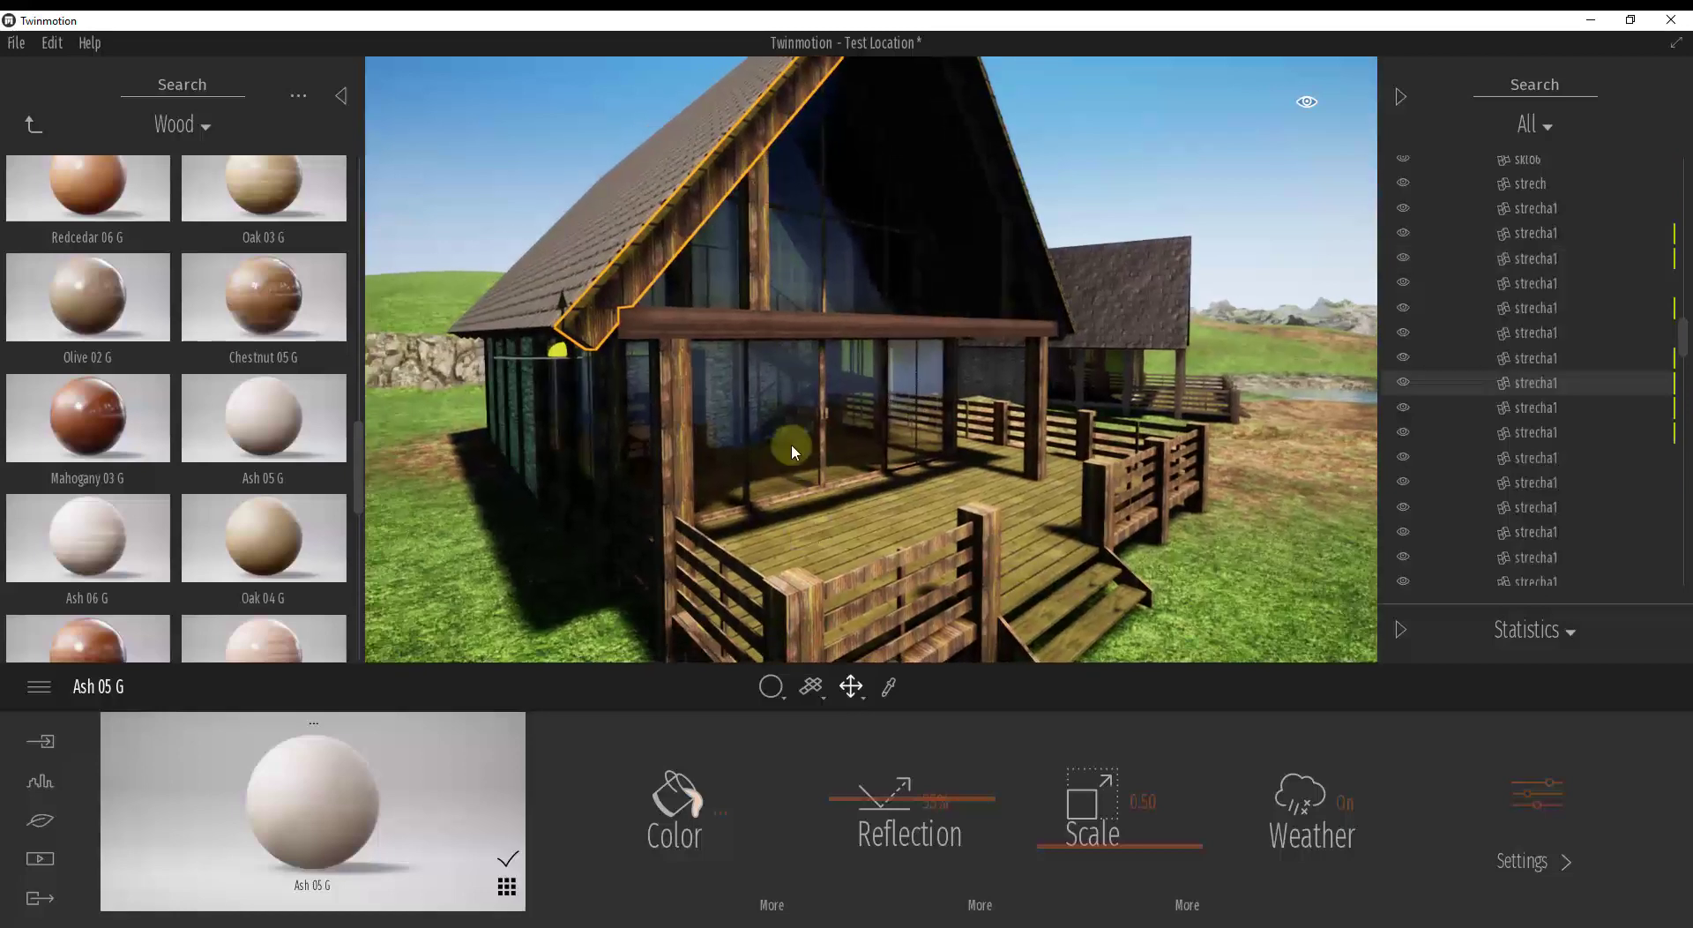
Step: Select all stlp2 posts of the front cabin and apply Mahogany 03 G to them
right_drag(793, 448, 811, 540)
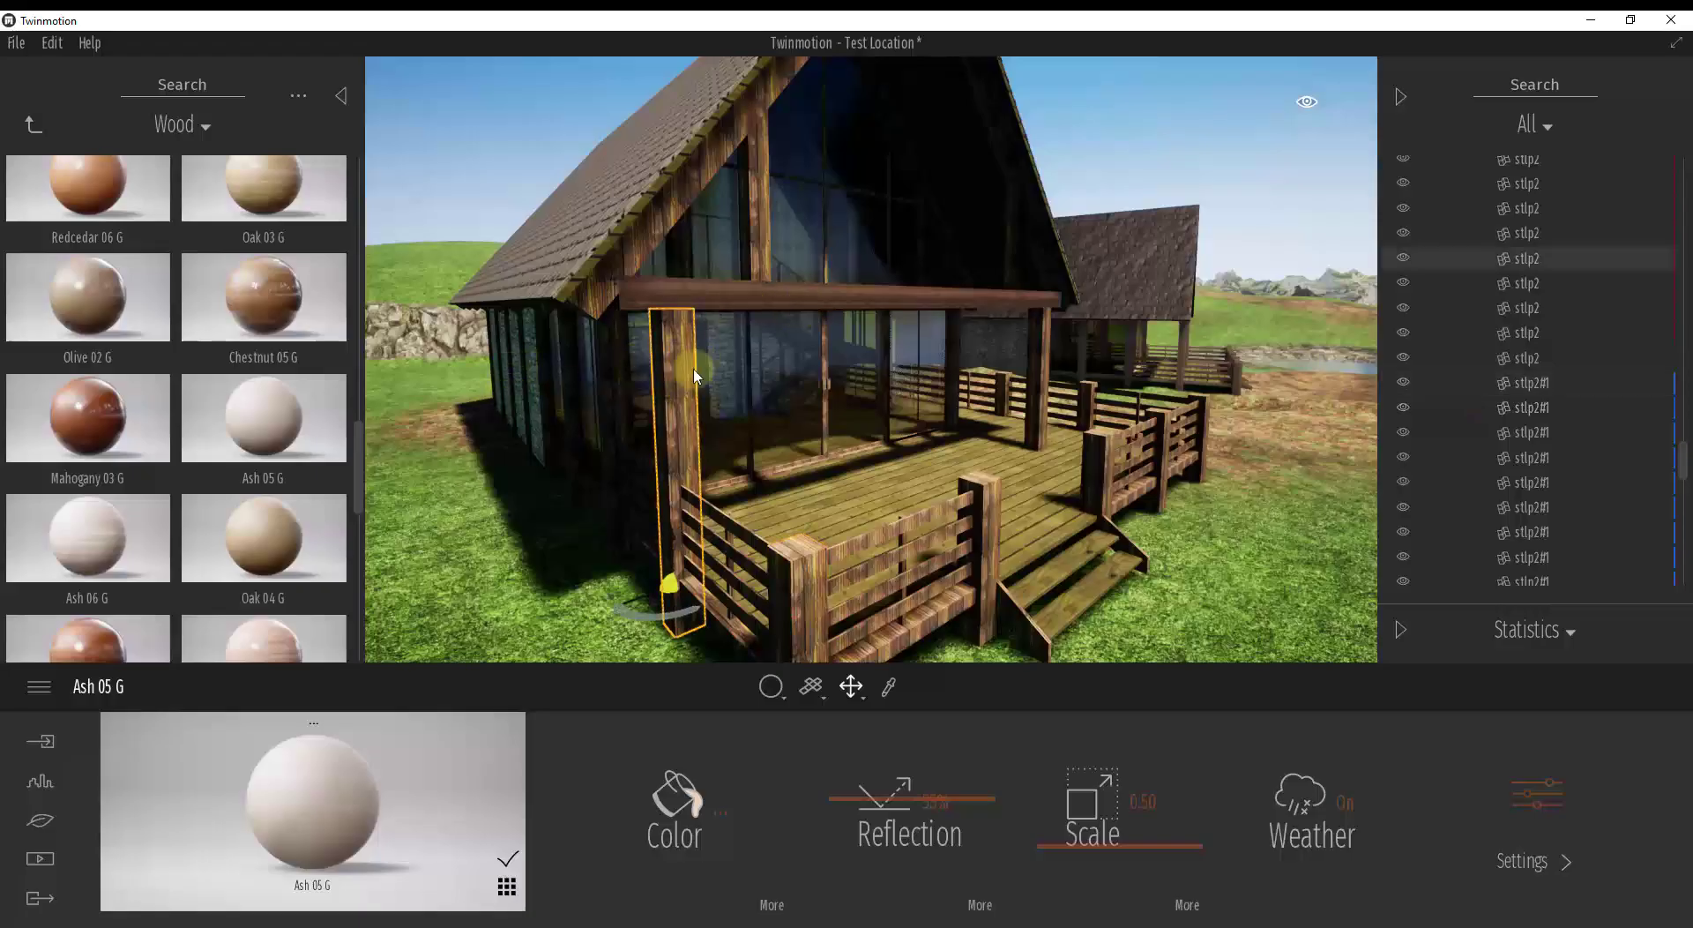
scroll(1539, 291, up, 3)
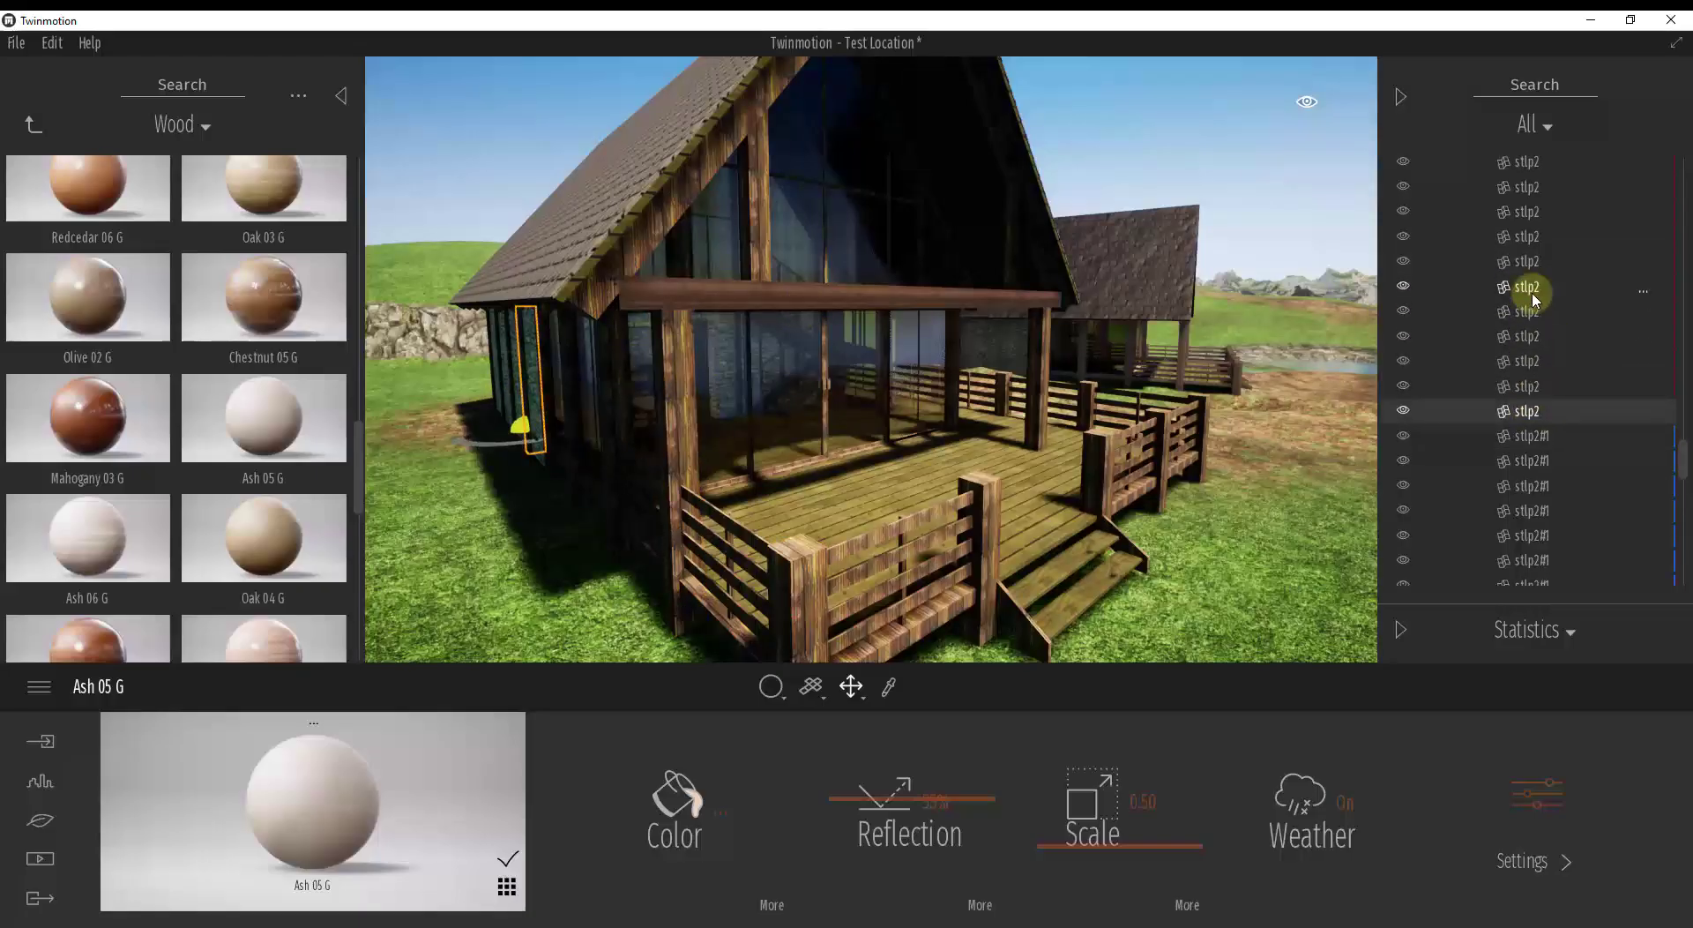
scroll(1544, 285, up, 2)
shift+click(1525, 251)
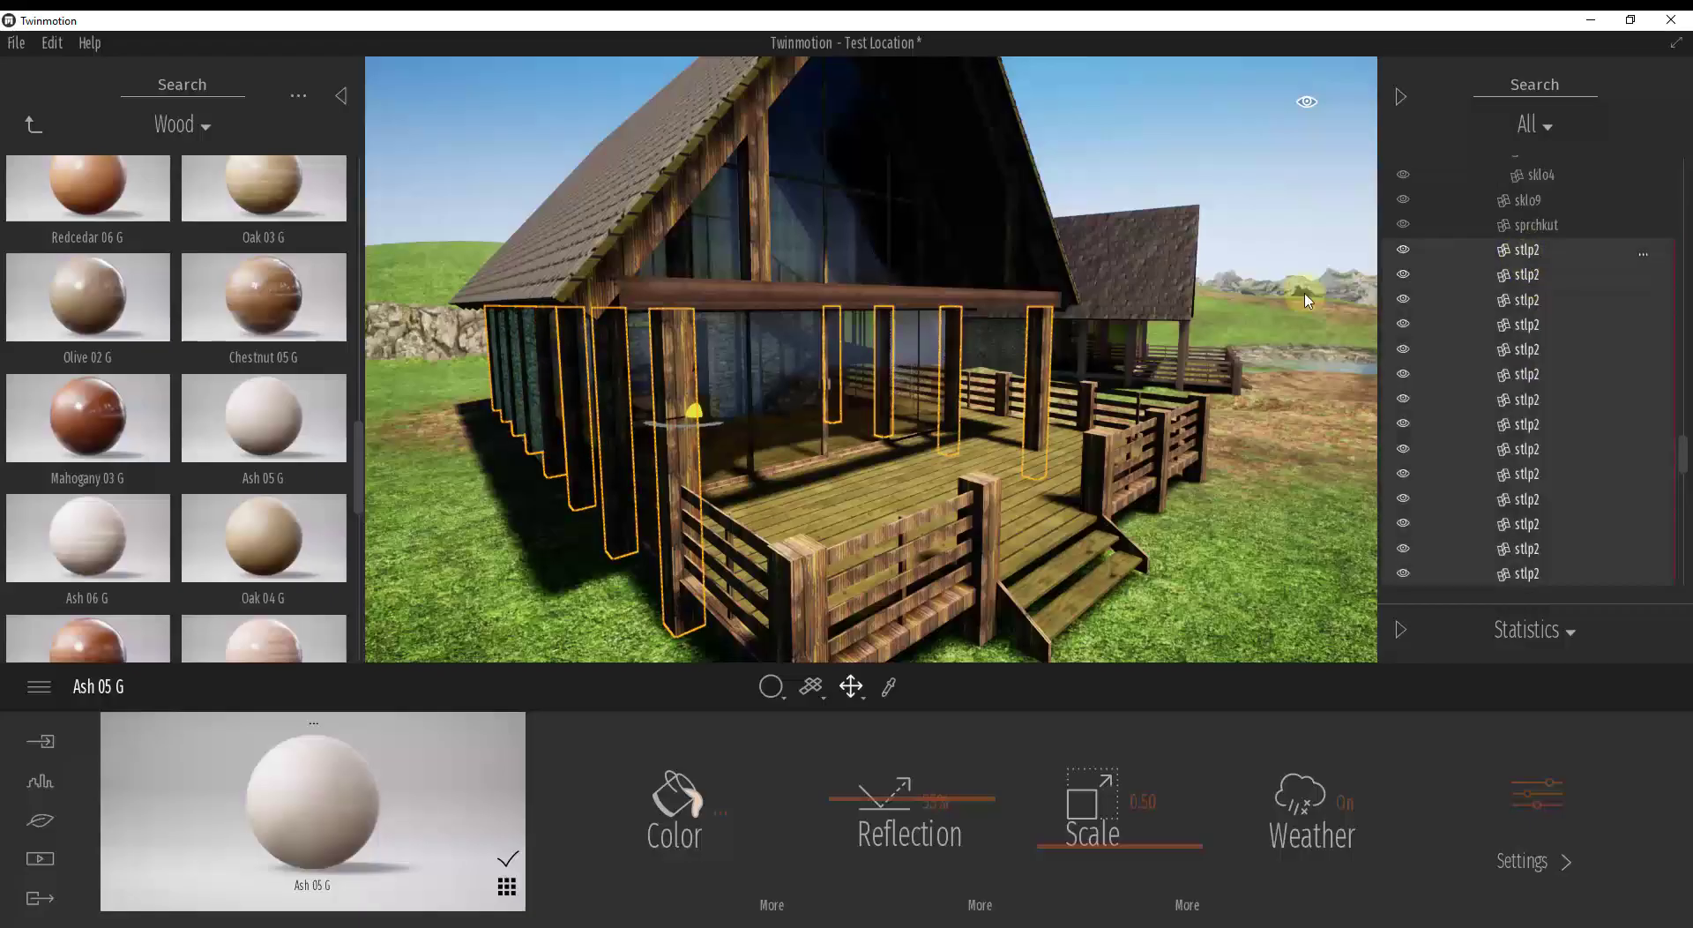
drag(88, 417, 680, 393)
key(w)
right_drag(680, 393, 681, 392)
scroll(679, 392, down, 5)
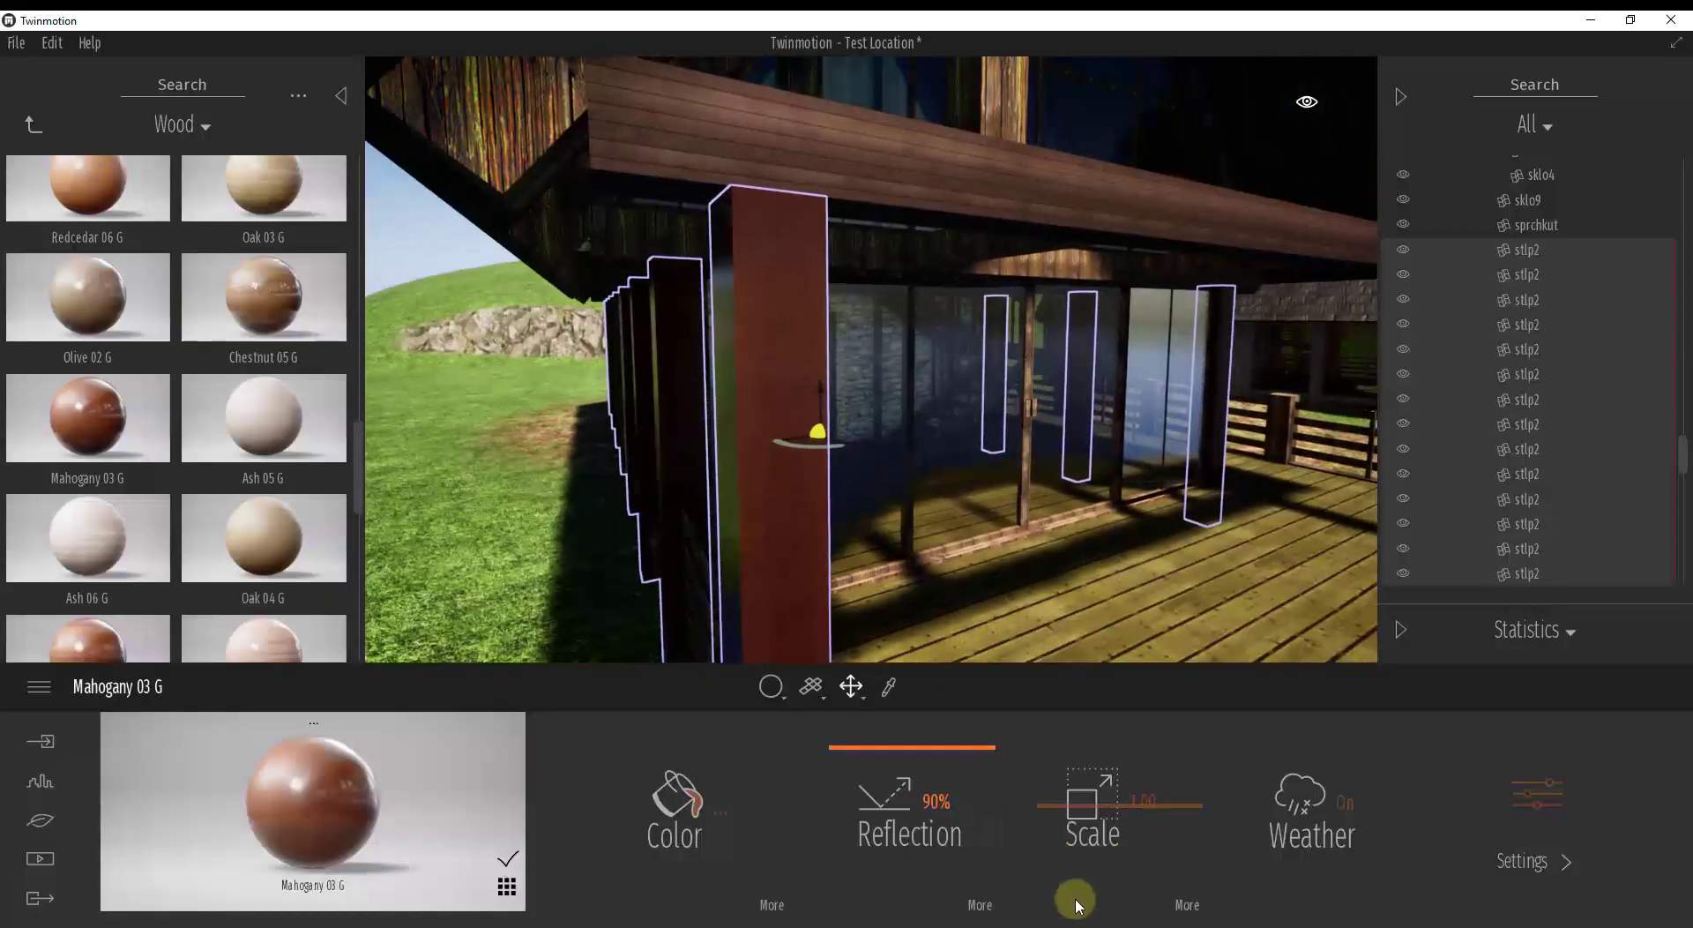
Step: Set the posts' Mahogany 03 G texture rotation to 90° and its scale to about 0.73
click(1193, 904)
drag(1103, 871, 1106, 851)
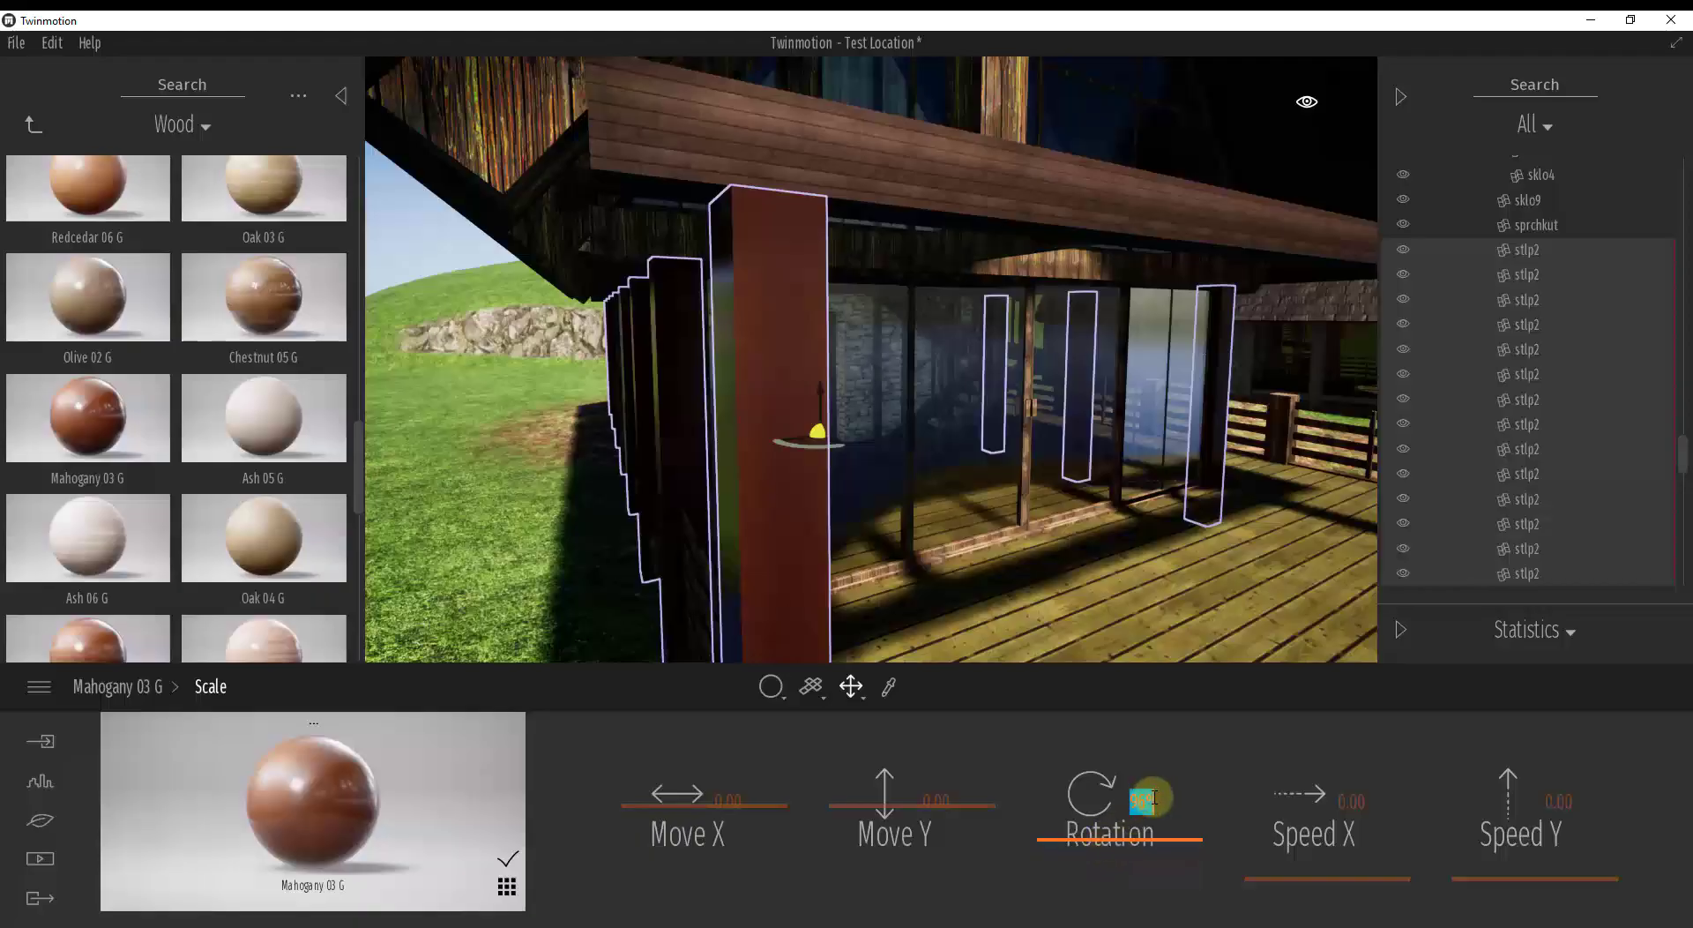
key(Return)
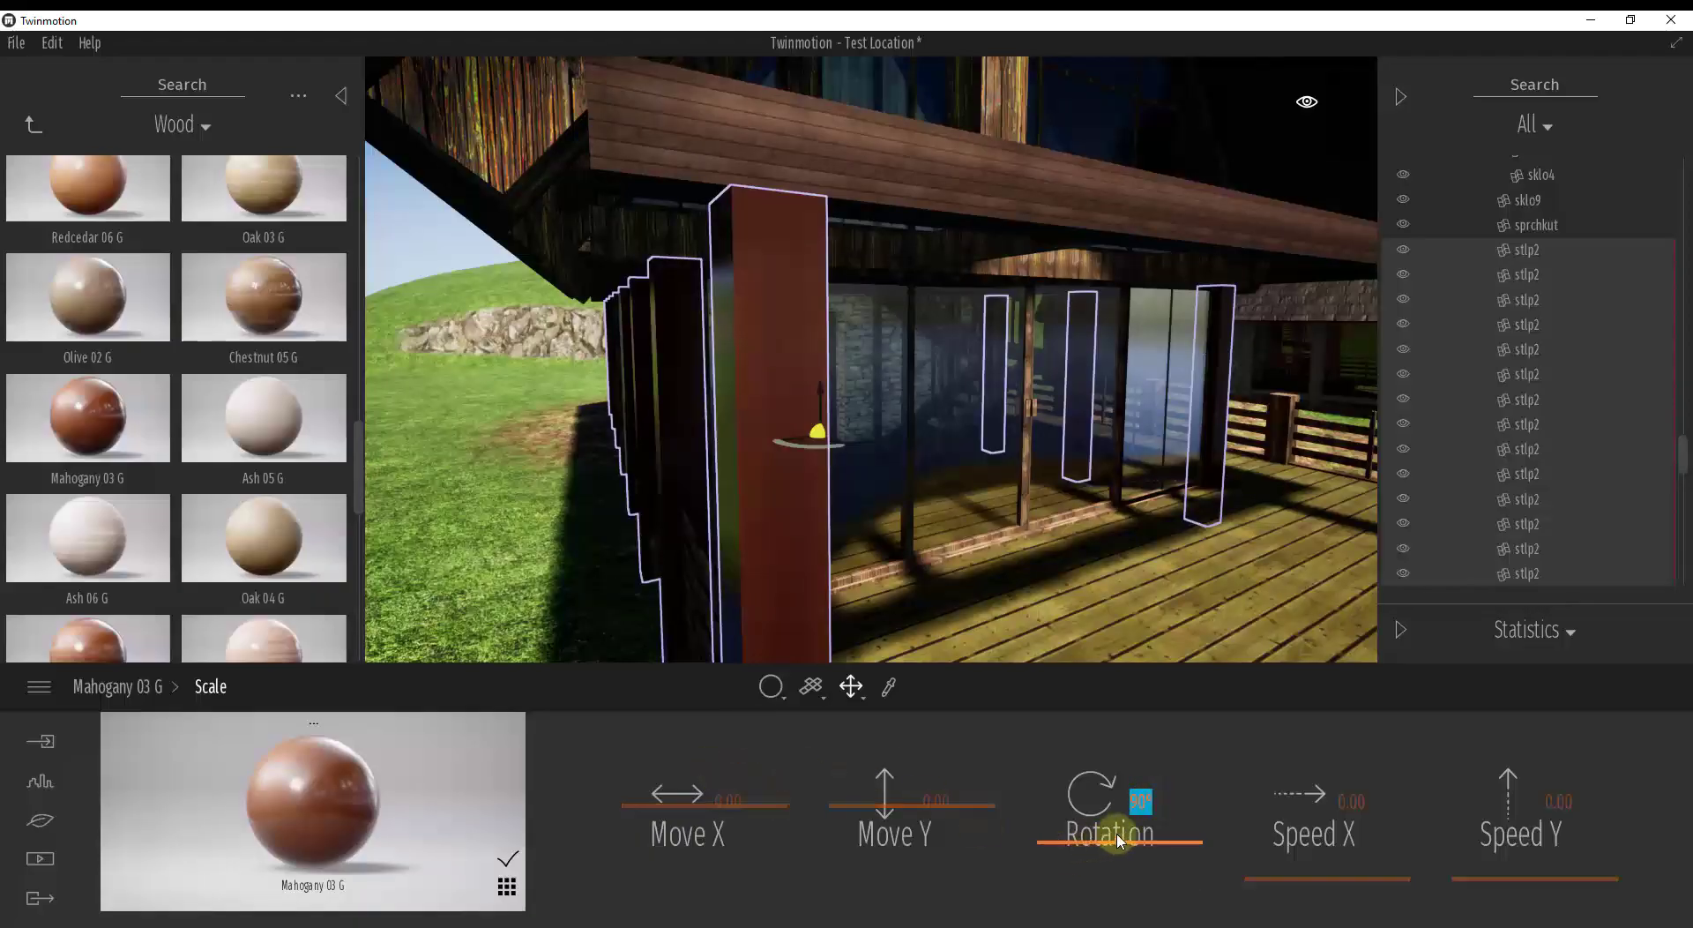
click(115, 686)
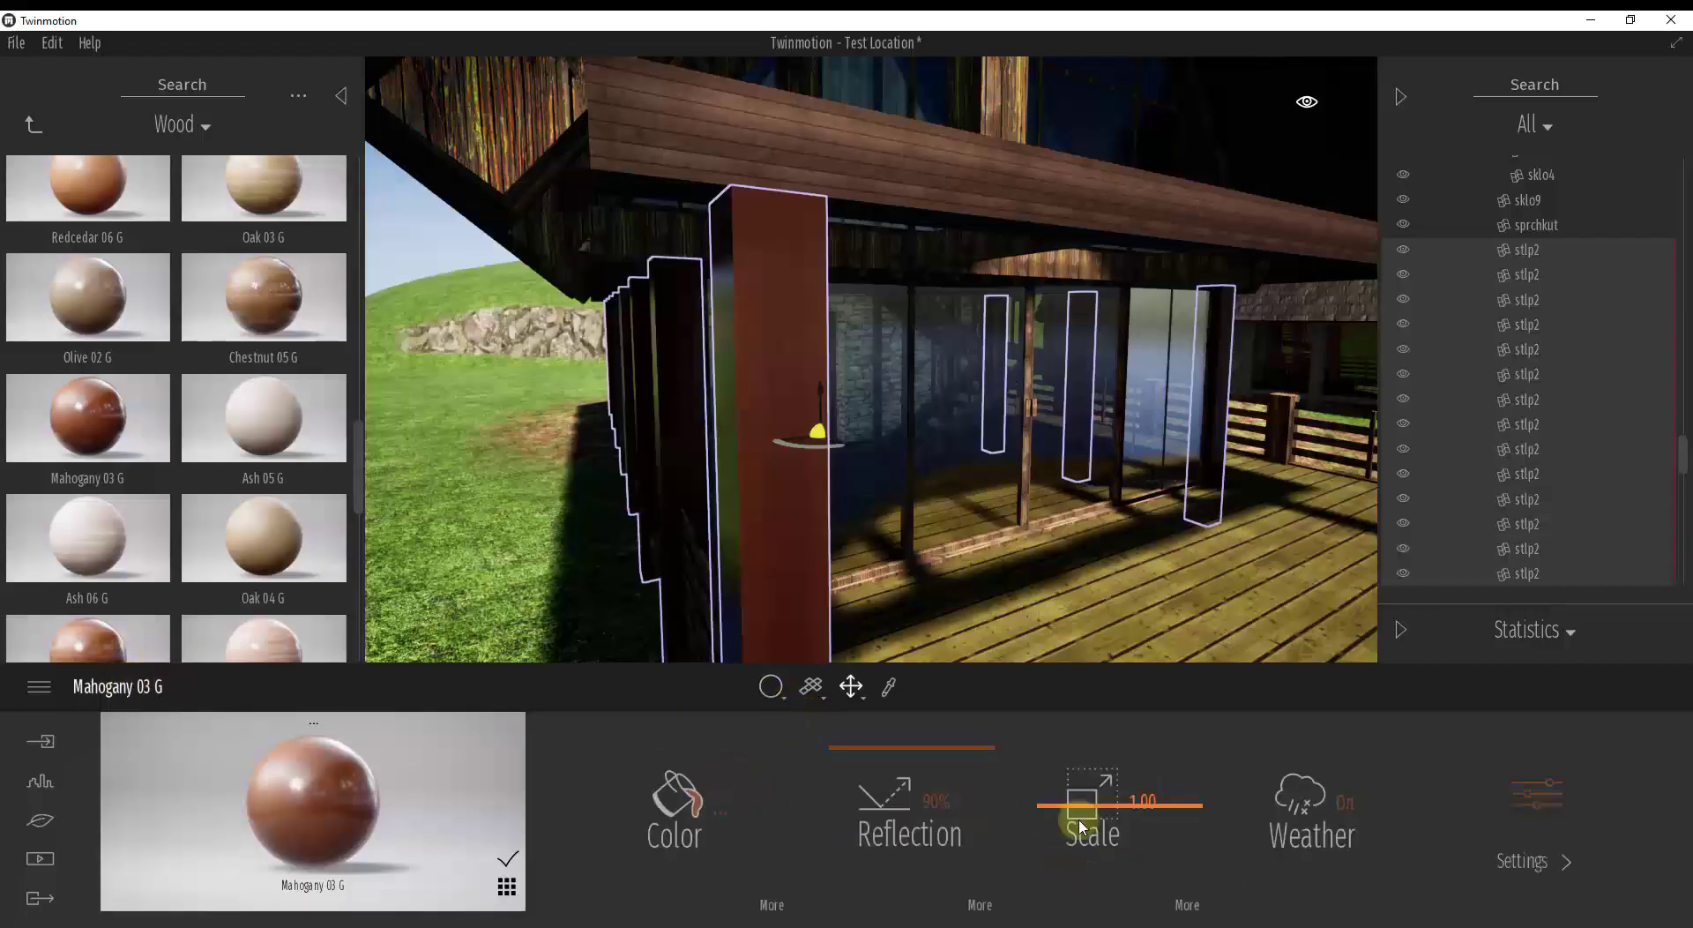
drag(1098, 810, 1103, 827)
Step: Select both sloped roof-edge beams on the front gable together and apply Mahogany 03 G to them
shift+middle_drag(781, 558, 782, 558)
right_drag(781, 558, 771, 555)
click(702, 242)
drag(786, 472, 687, 429)
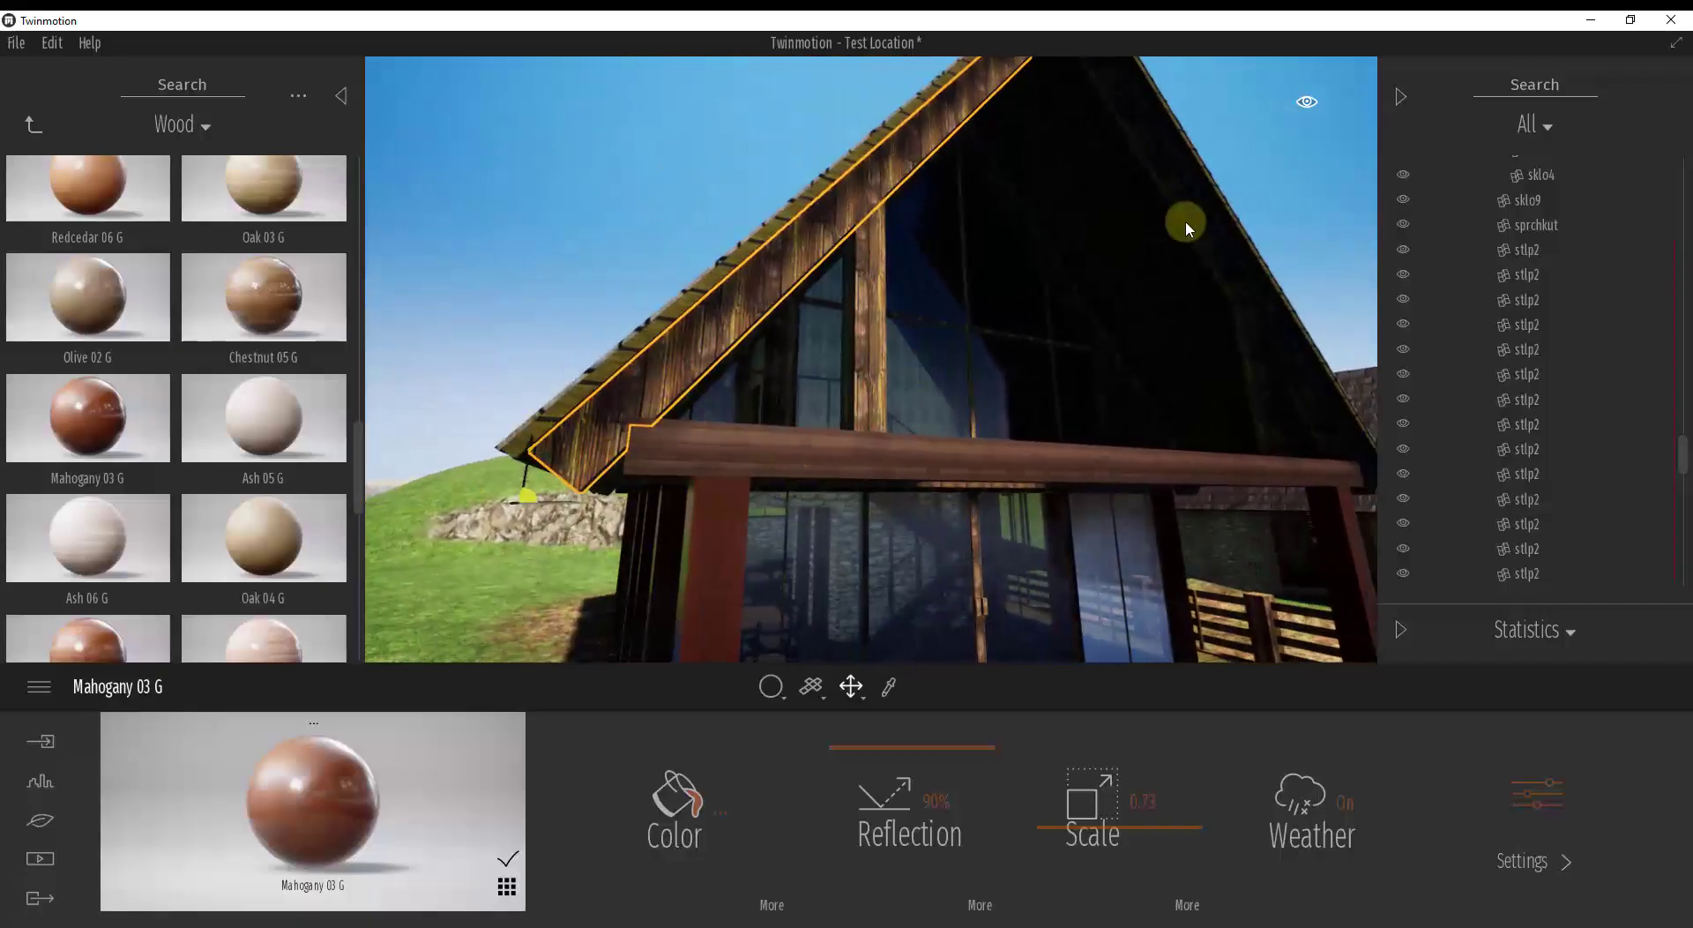
click(1220, 229)
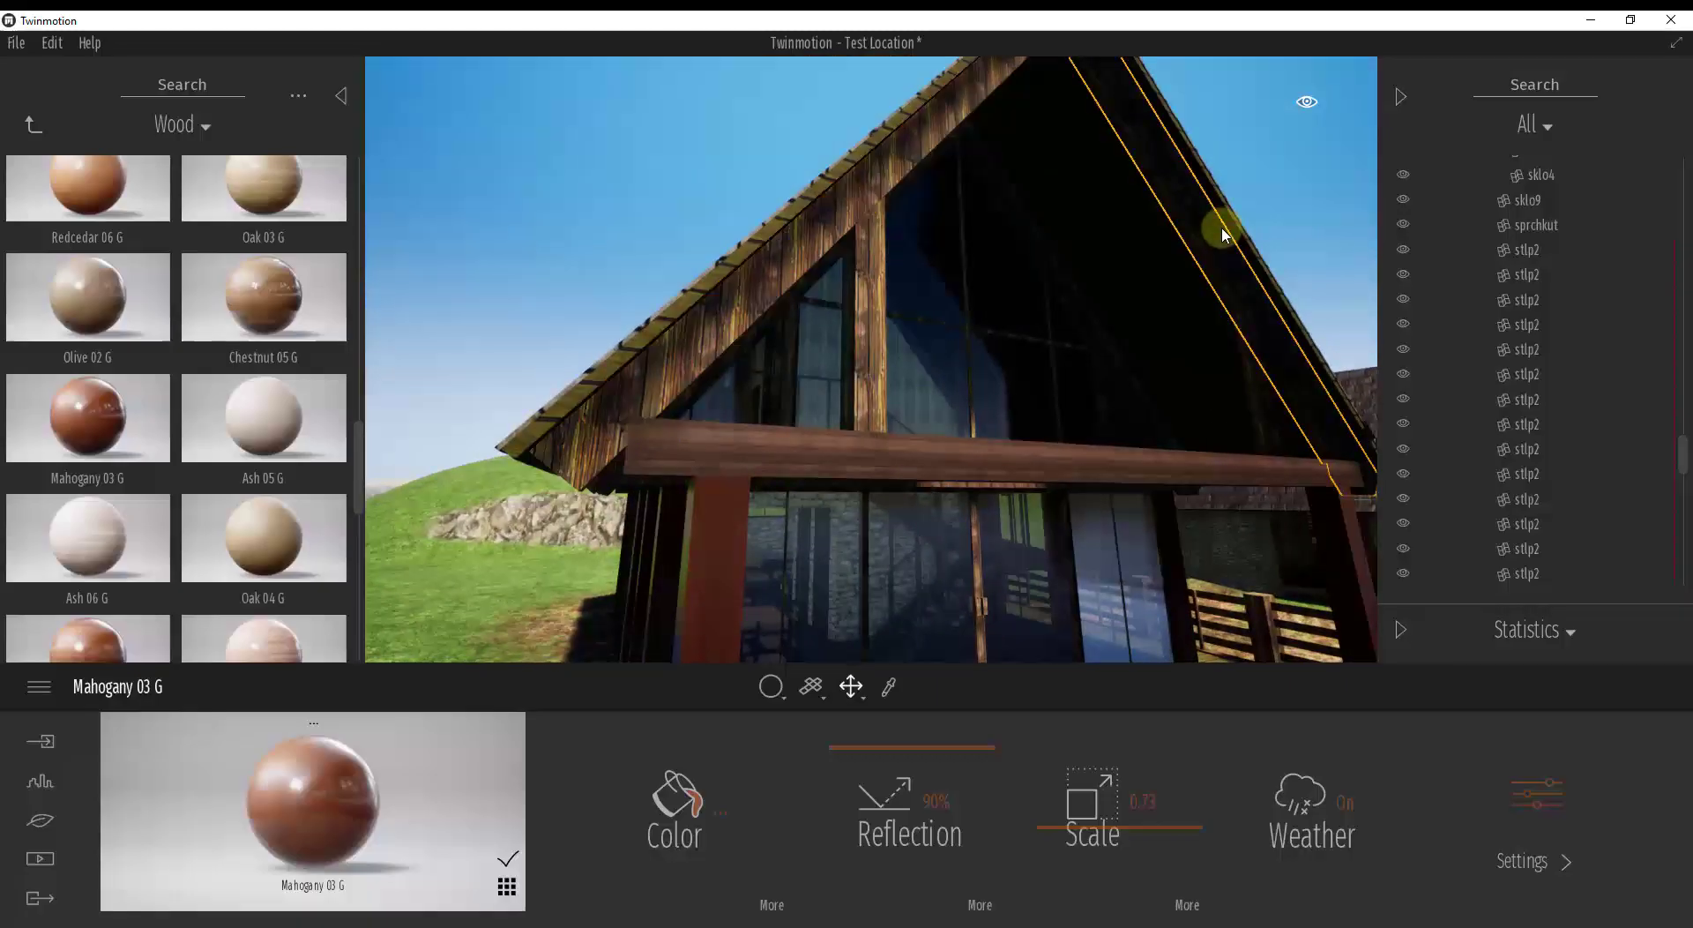
click(901, 161)
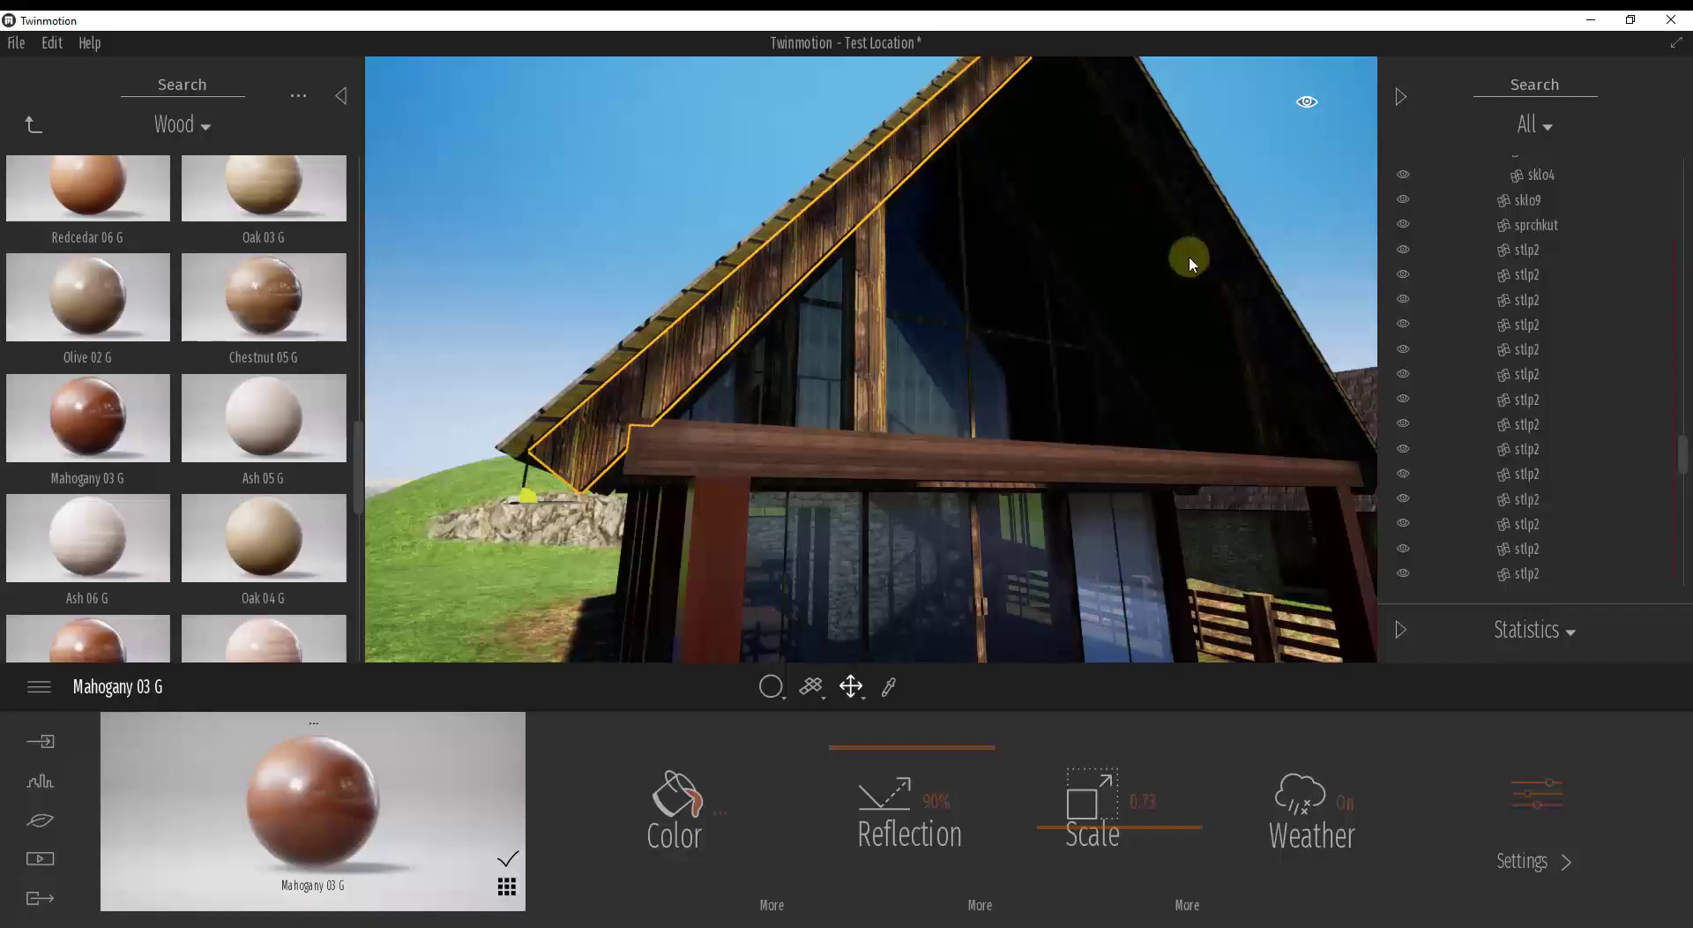
ctrl+click(1222, 231)
drag(976, 235, 979, 332)
mouse_move(87, 424)
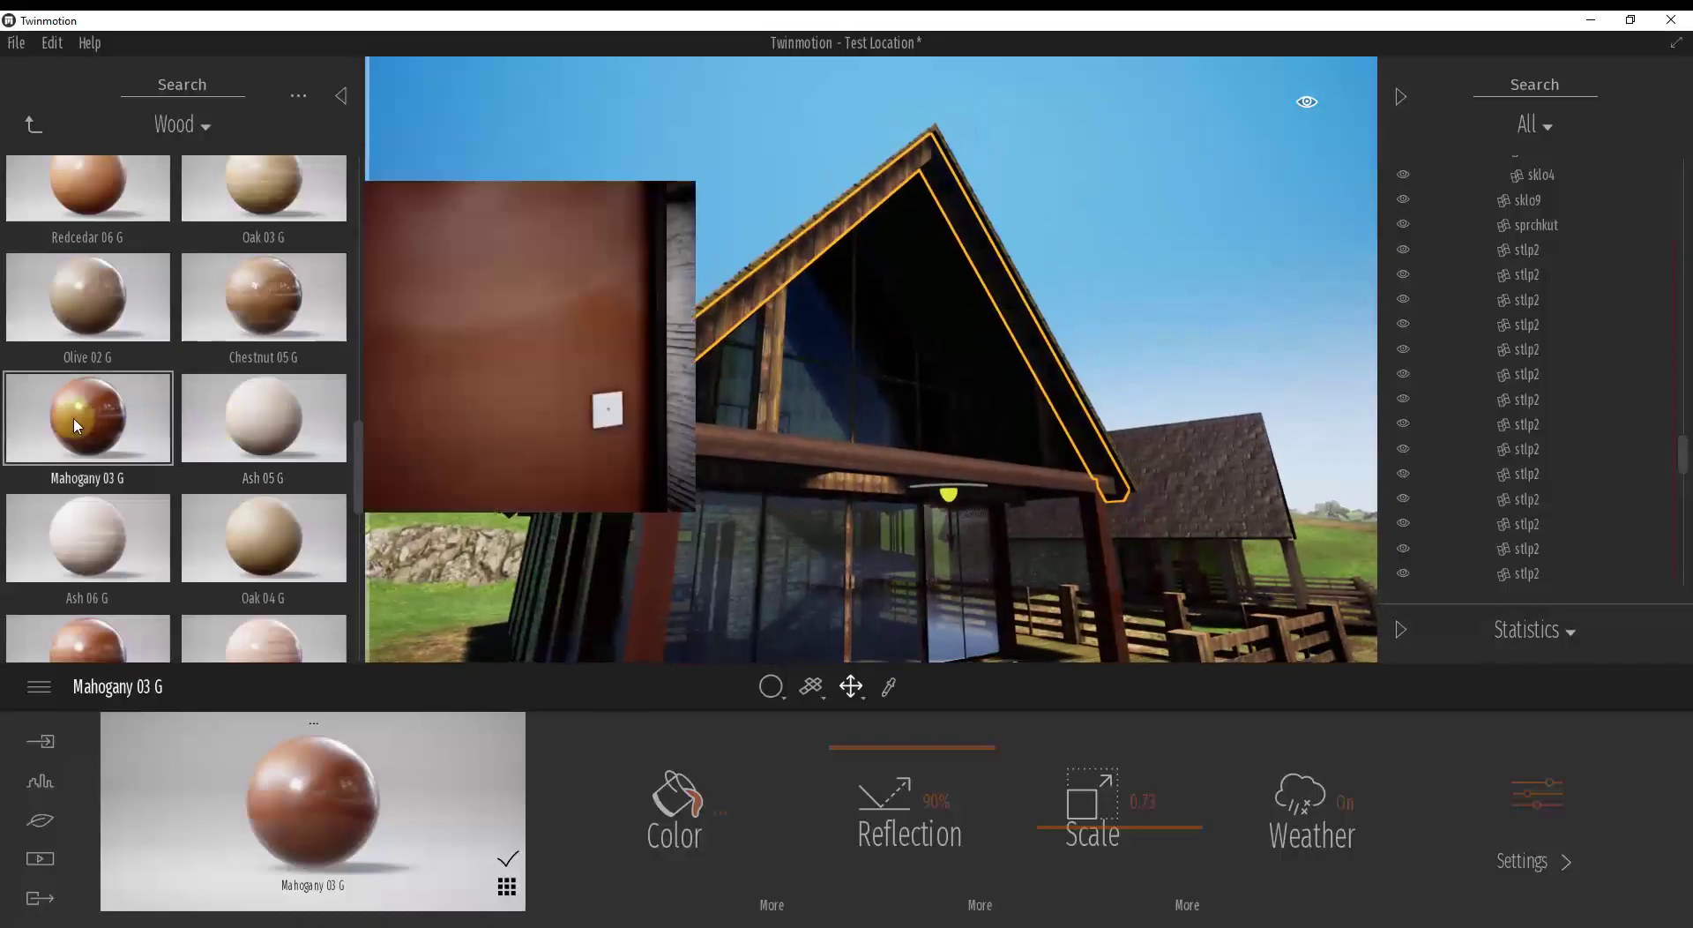
drag(78, 426, 641, 481)
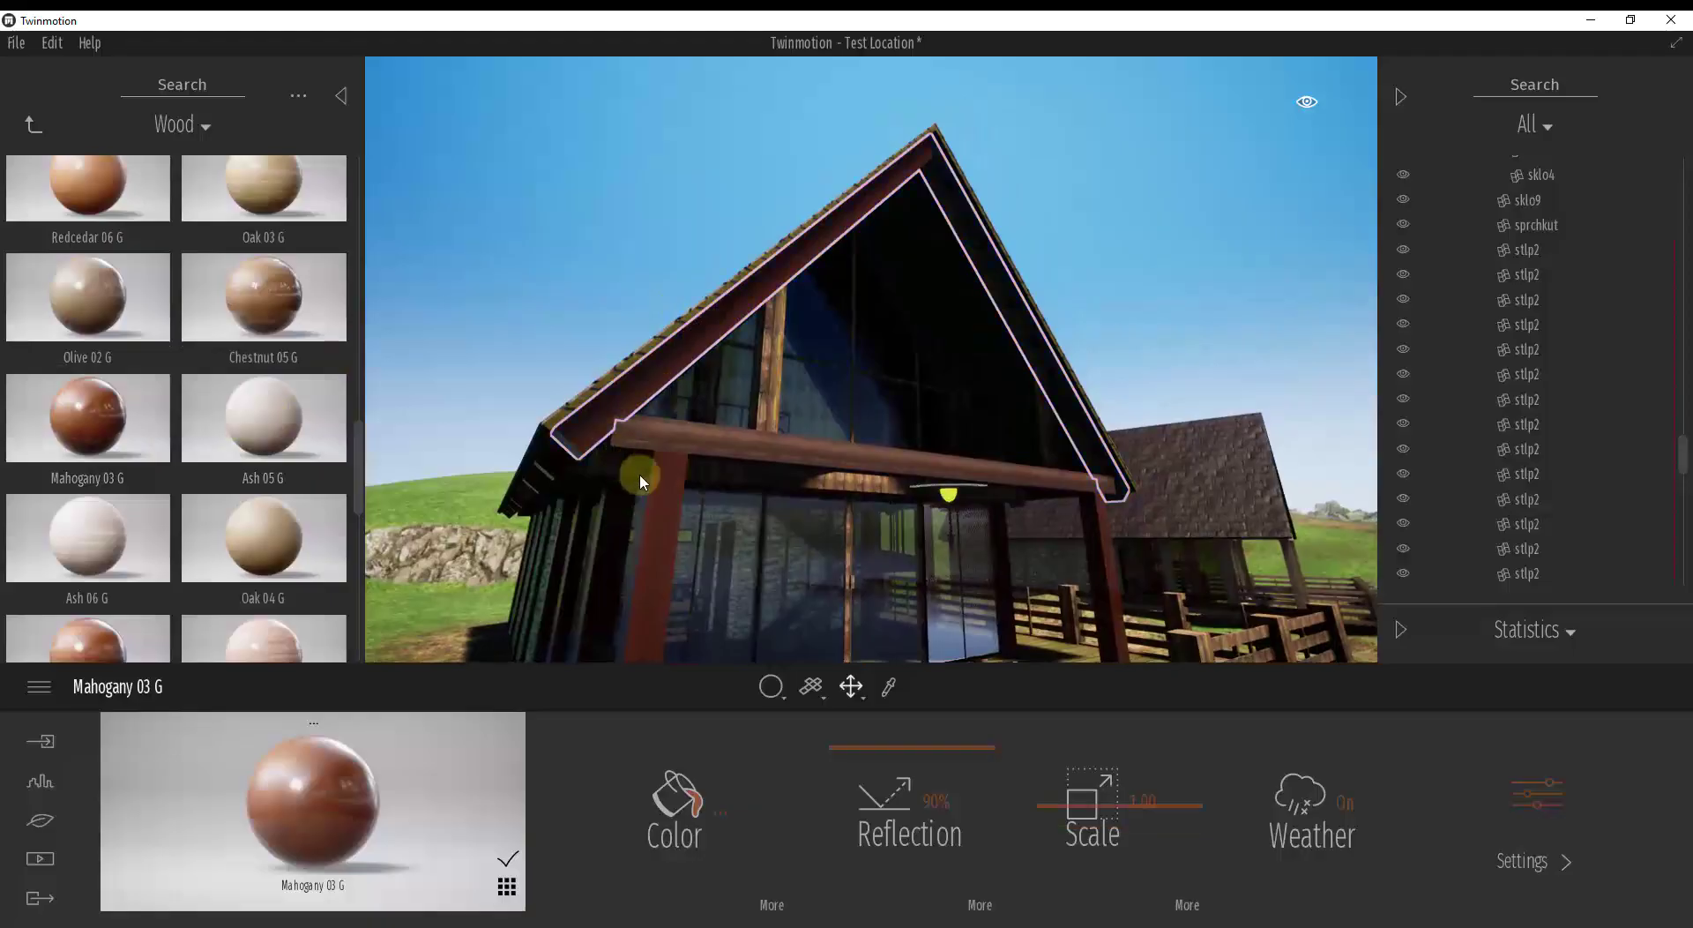
Step: Set the roof-edge beams' Mahogany 03 G texture rotation to about 150° and its scale to about 0.56
right_drag(610, 429, 611, 430)
key(w)
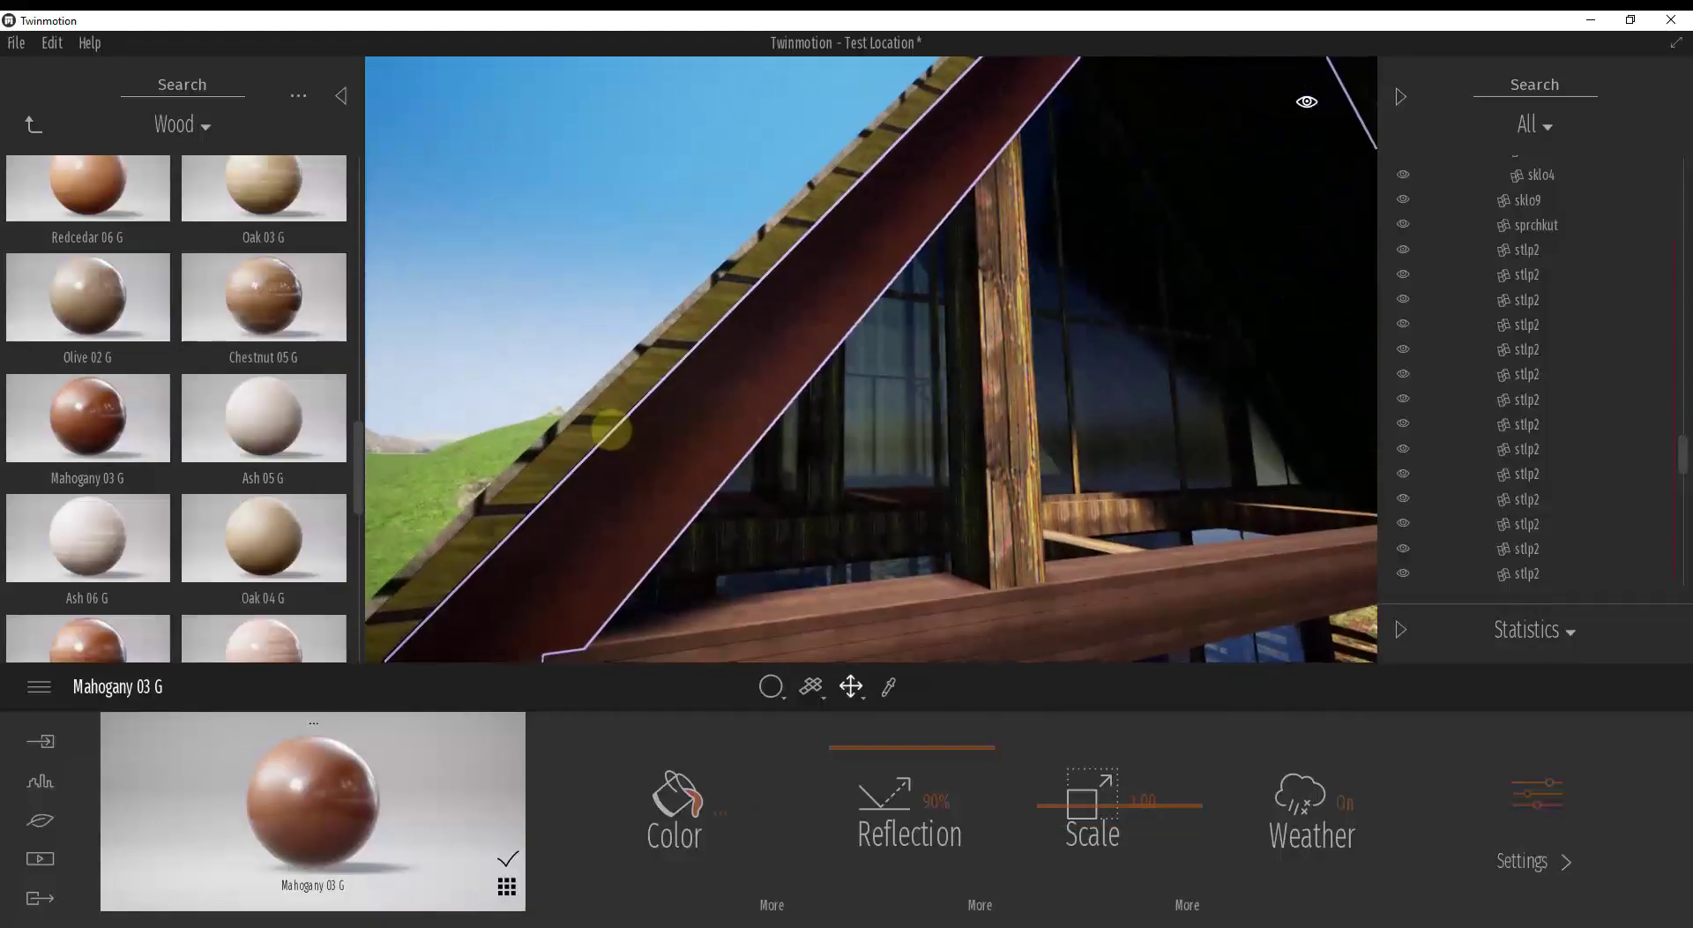
click(1186, 905)
drag(1133, 876, 1135, 819)
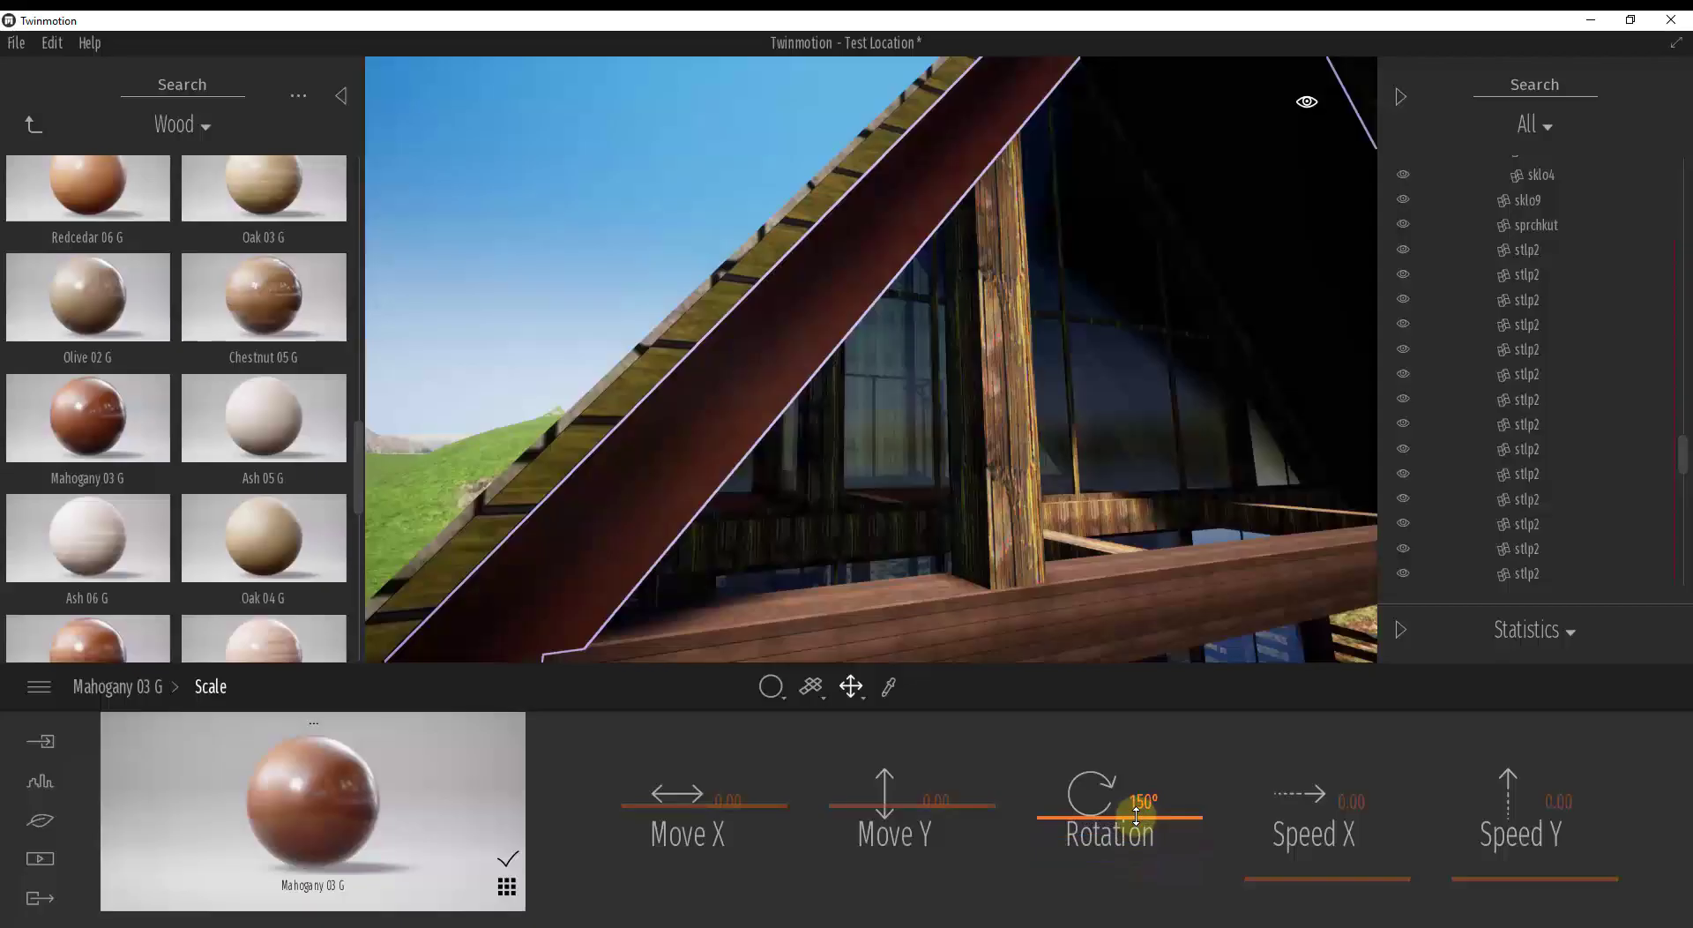
right_drag(859, 386, 896, 427)
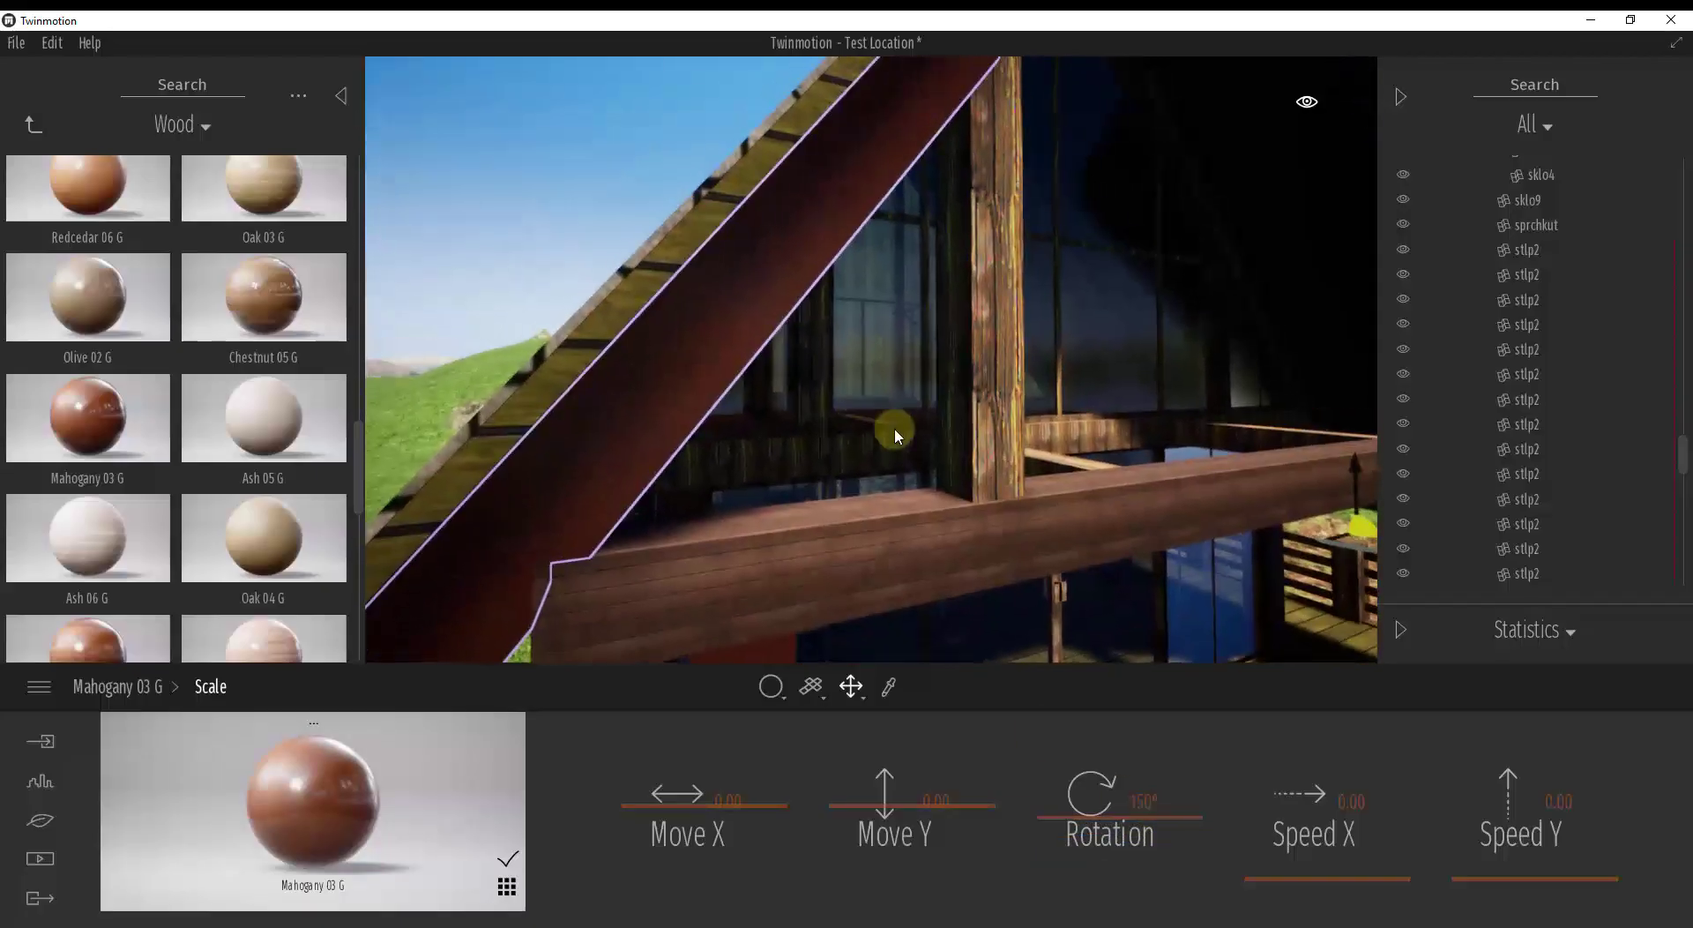
click(118, 686)
drag(1088, 806, 1083, 840)
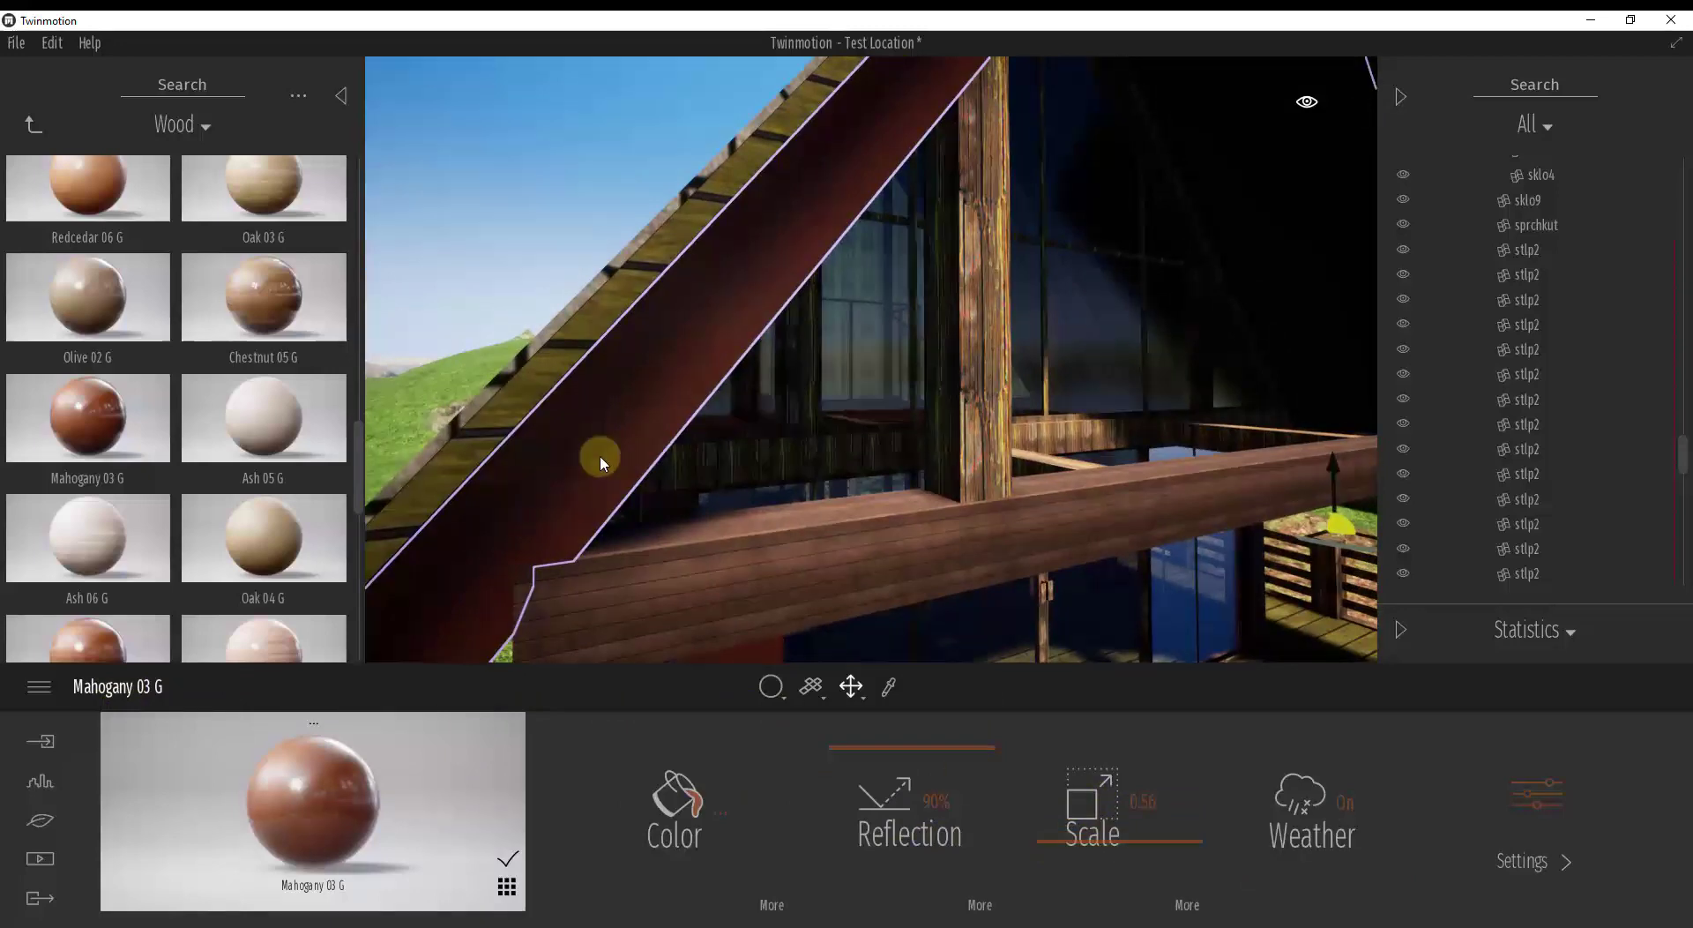
Step: Select the short upright post in the front gable and apply Ash 06 G to the horizontal beam beneath it
mouse_move(784, 253)
mouse_down()
mouse_move(739, 333)
mouse_move(767, 225)
mouse_move(755, 268)
mouse_up()
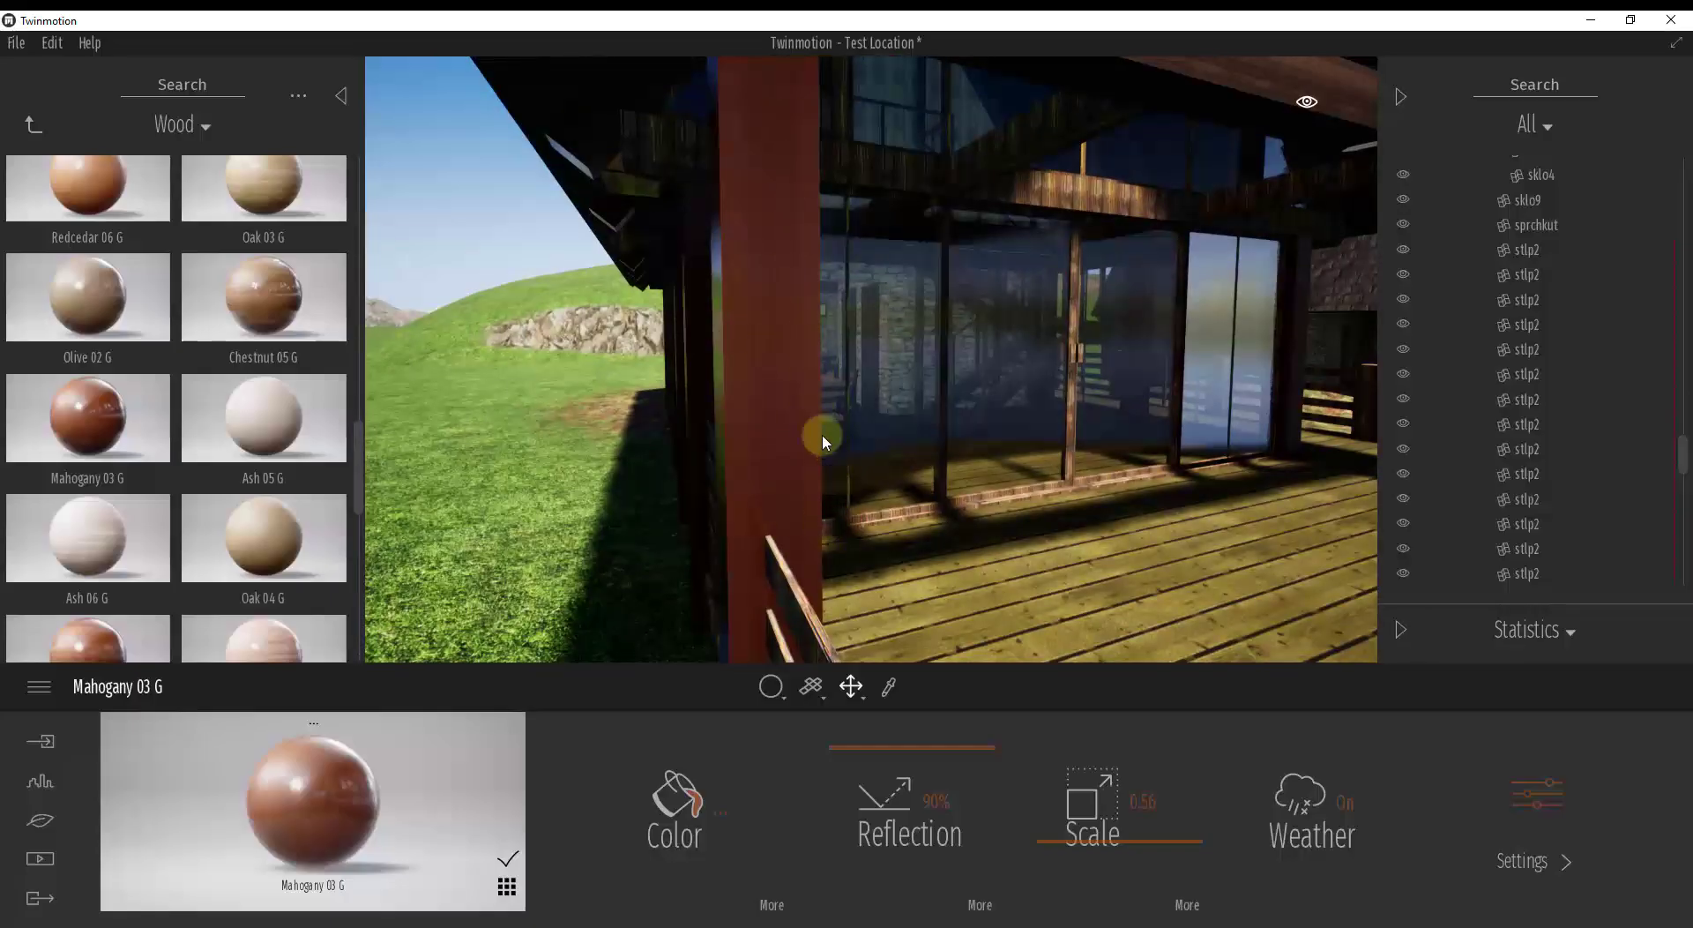
key(s)
key(e)
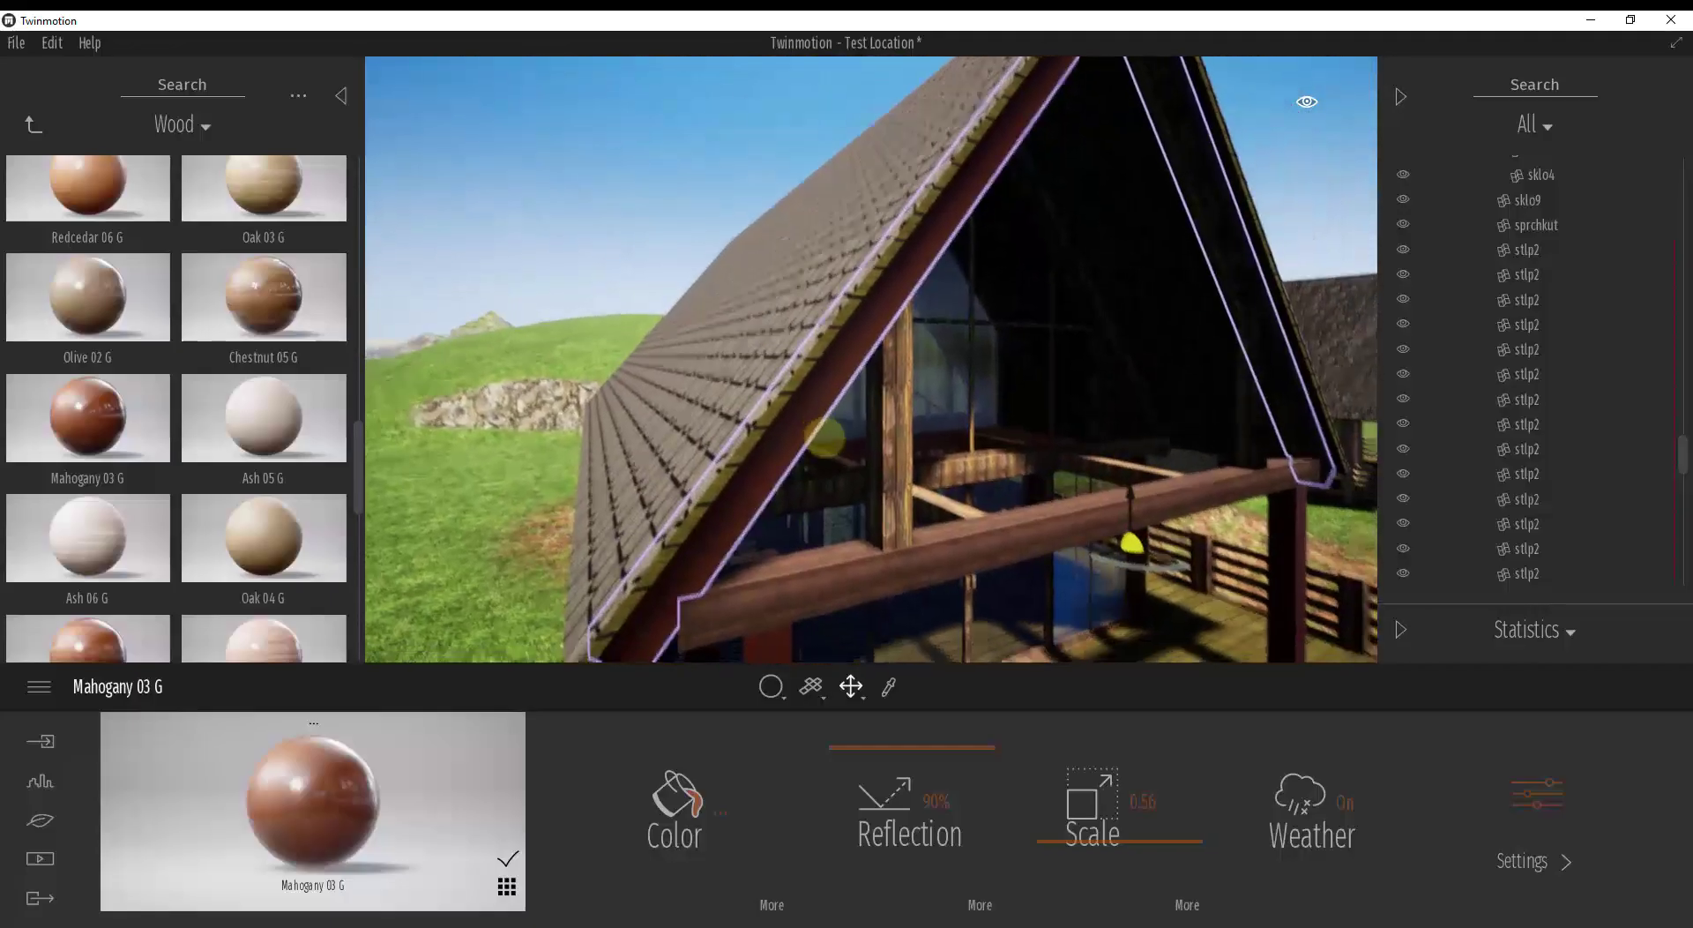
drag(824, 435, 821, 433)
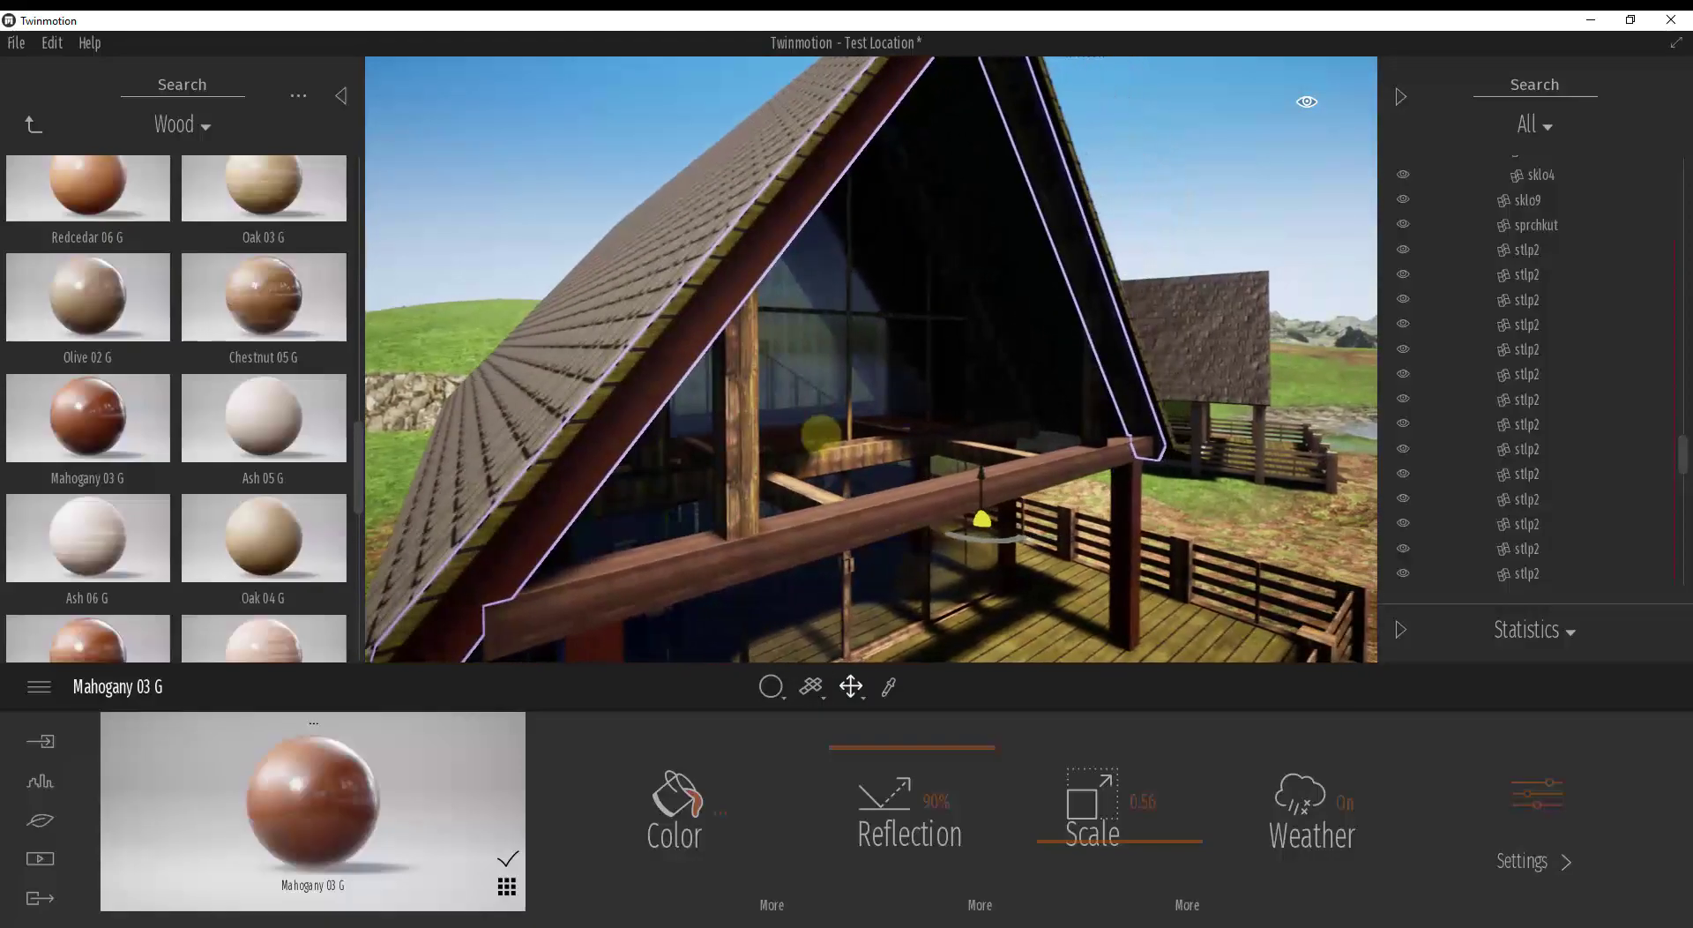
right_drag(821, 433, 820, 433)
click(766, 399)
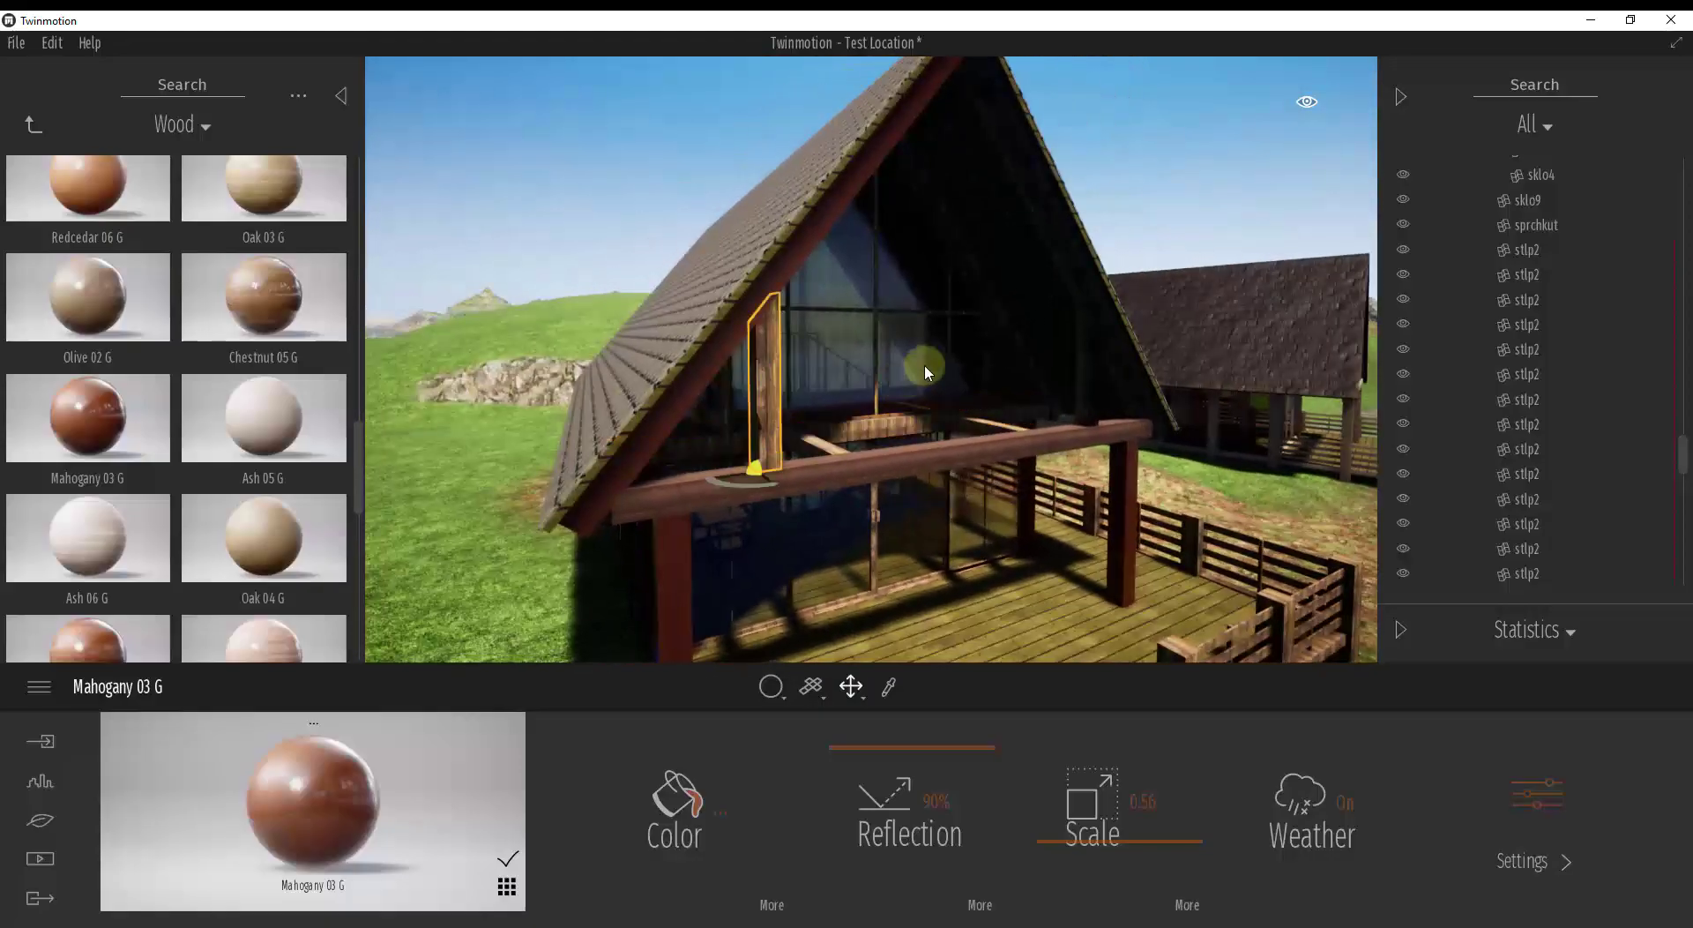
right_drag(963, 382, 963, 382)
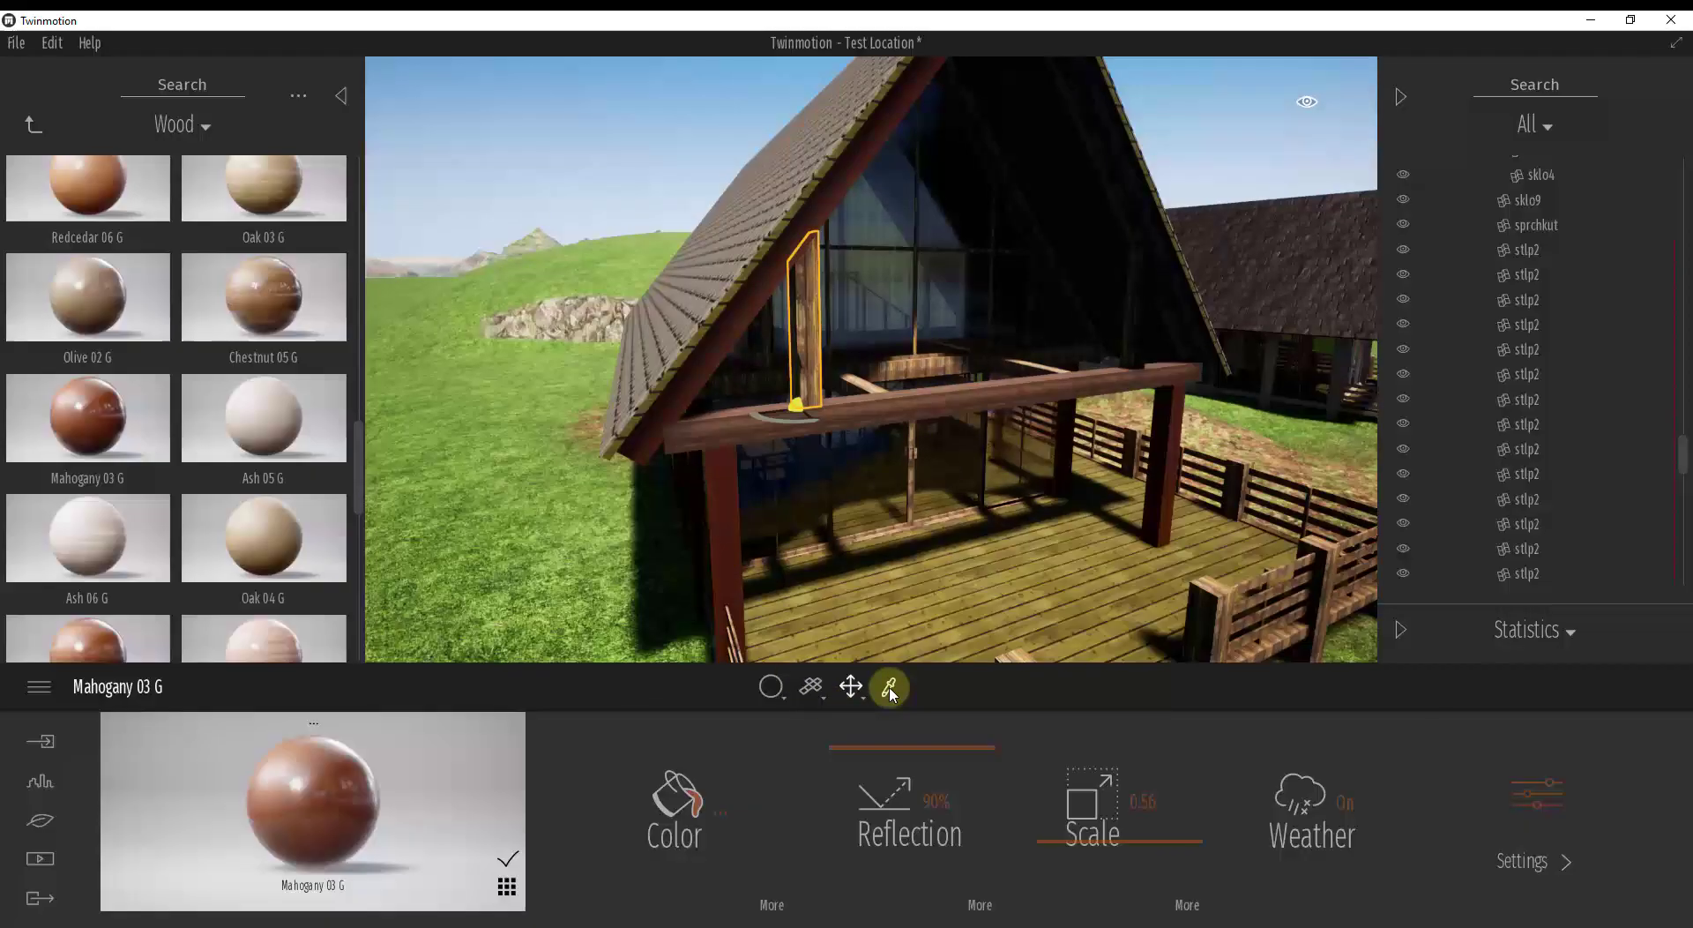
mouse_move(74, 549)
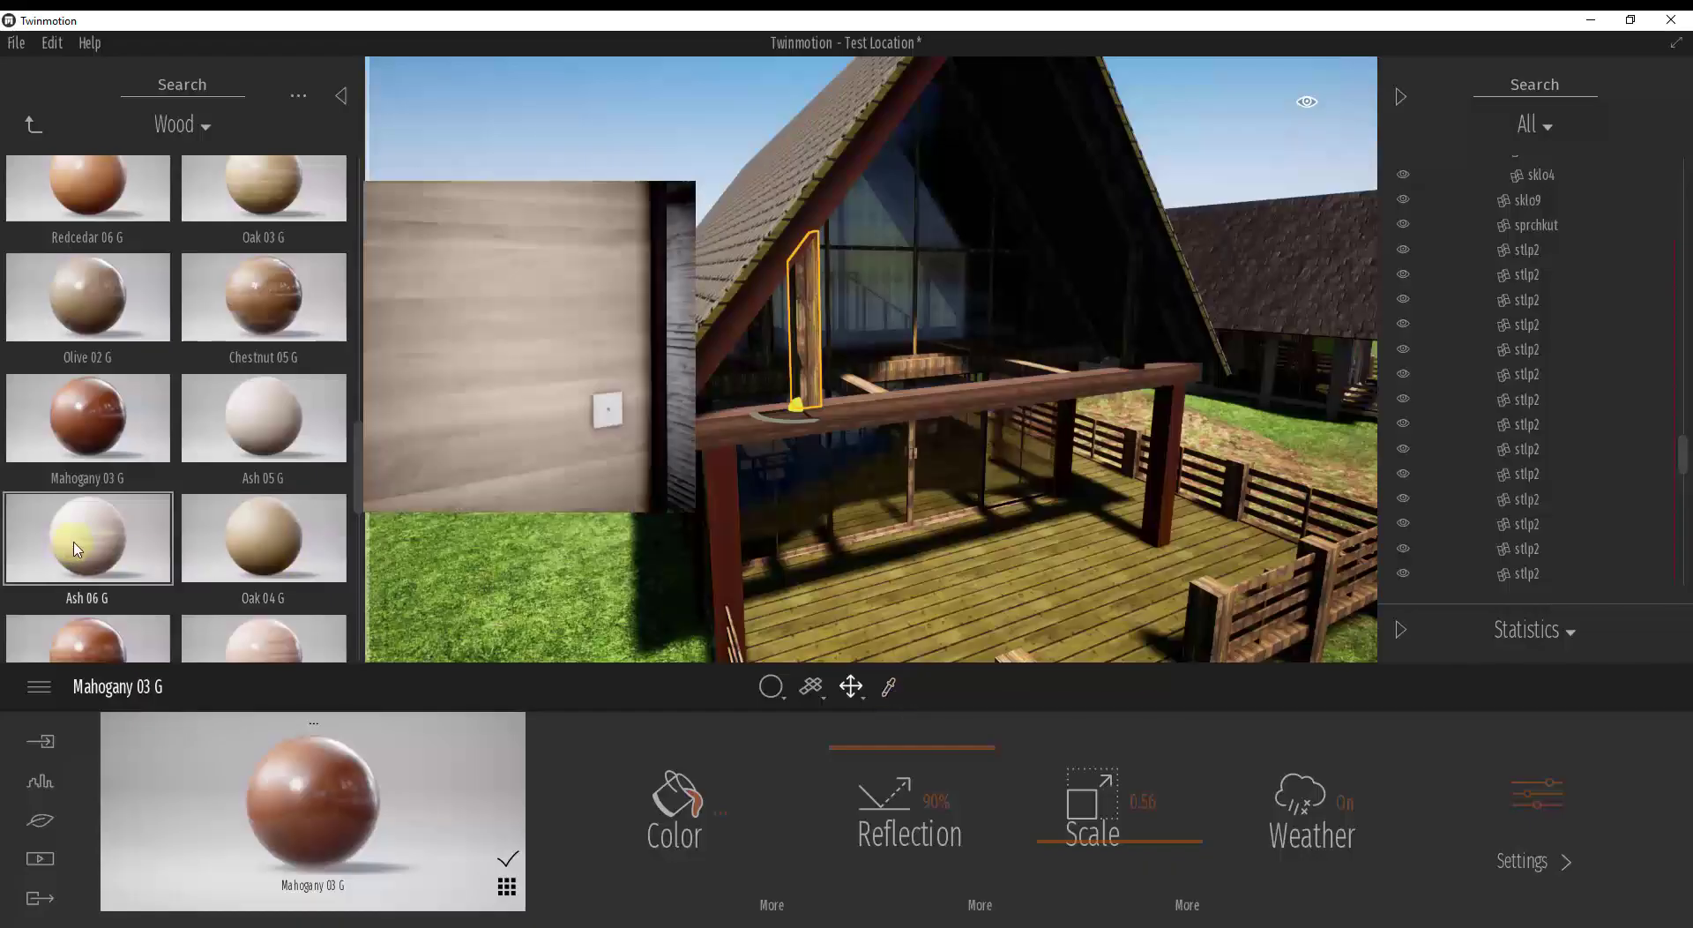
drag(104, 545, 833, 426)
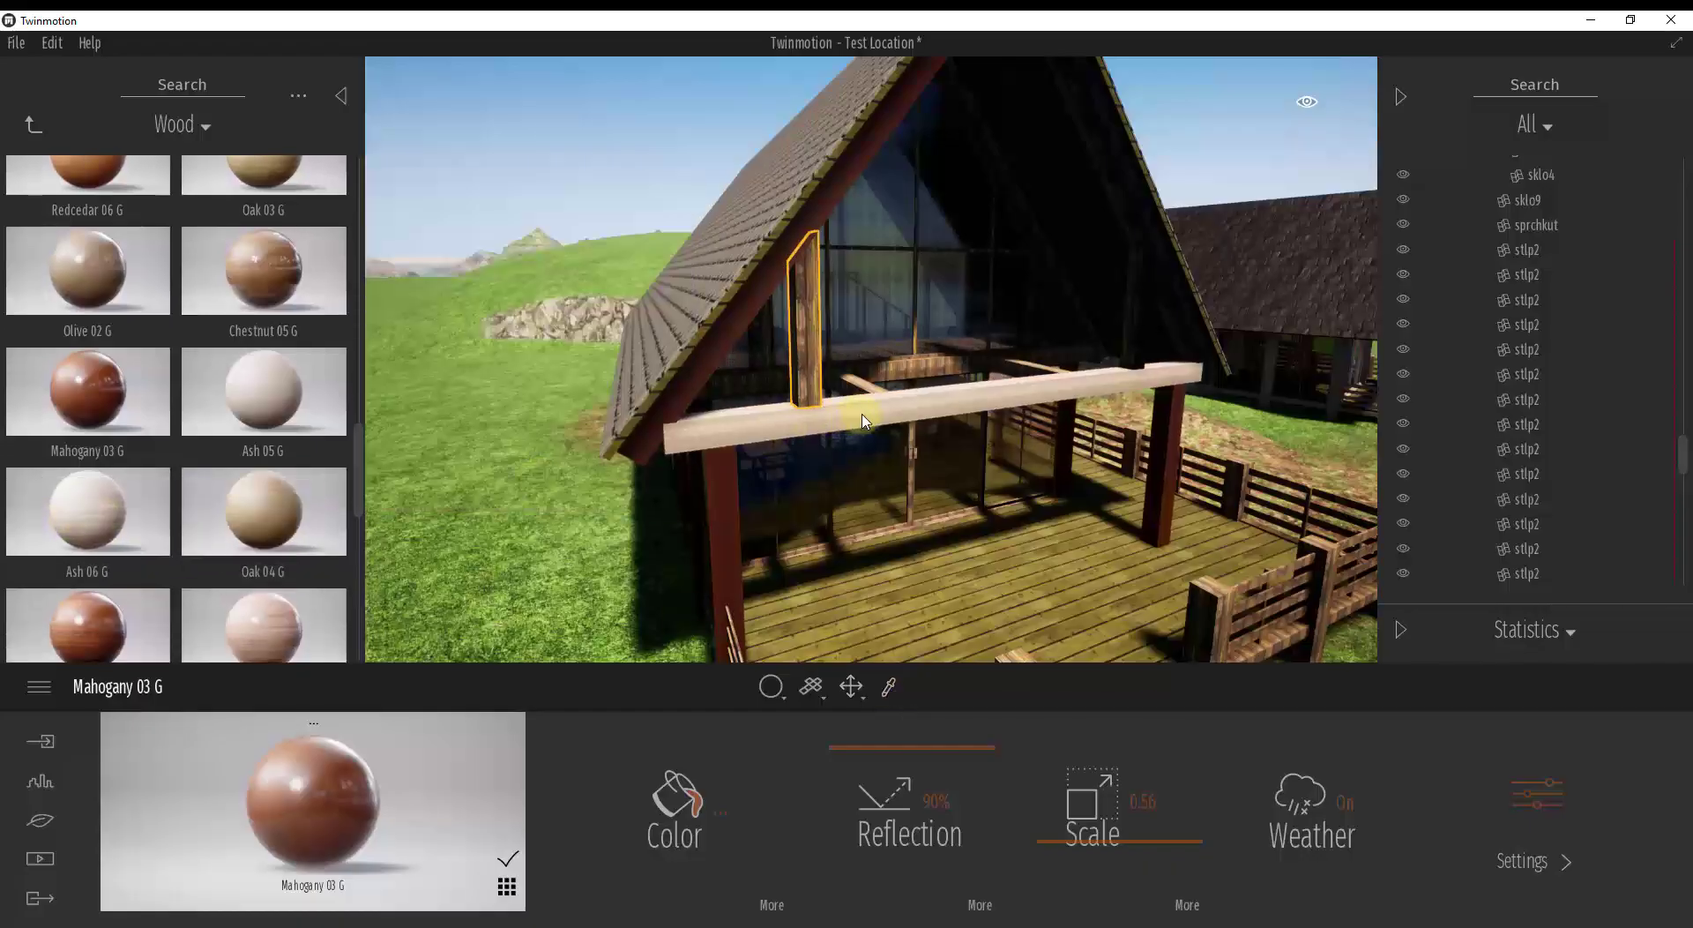
Step: Add the matching gable post at the beam's far end to the selection and apply Ash 06 G to both posts
scroll(860, 420, up, 5)
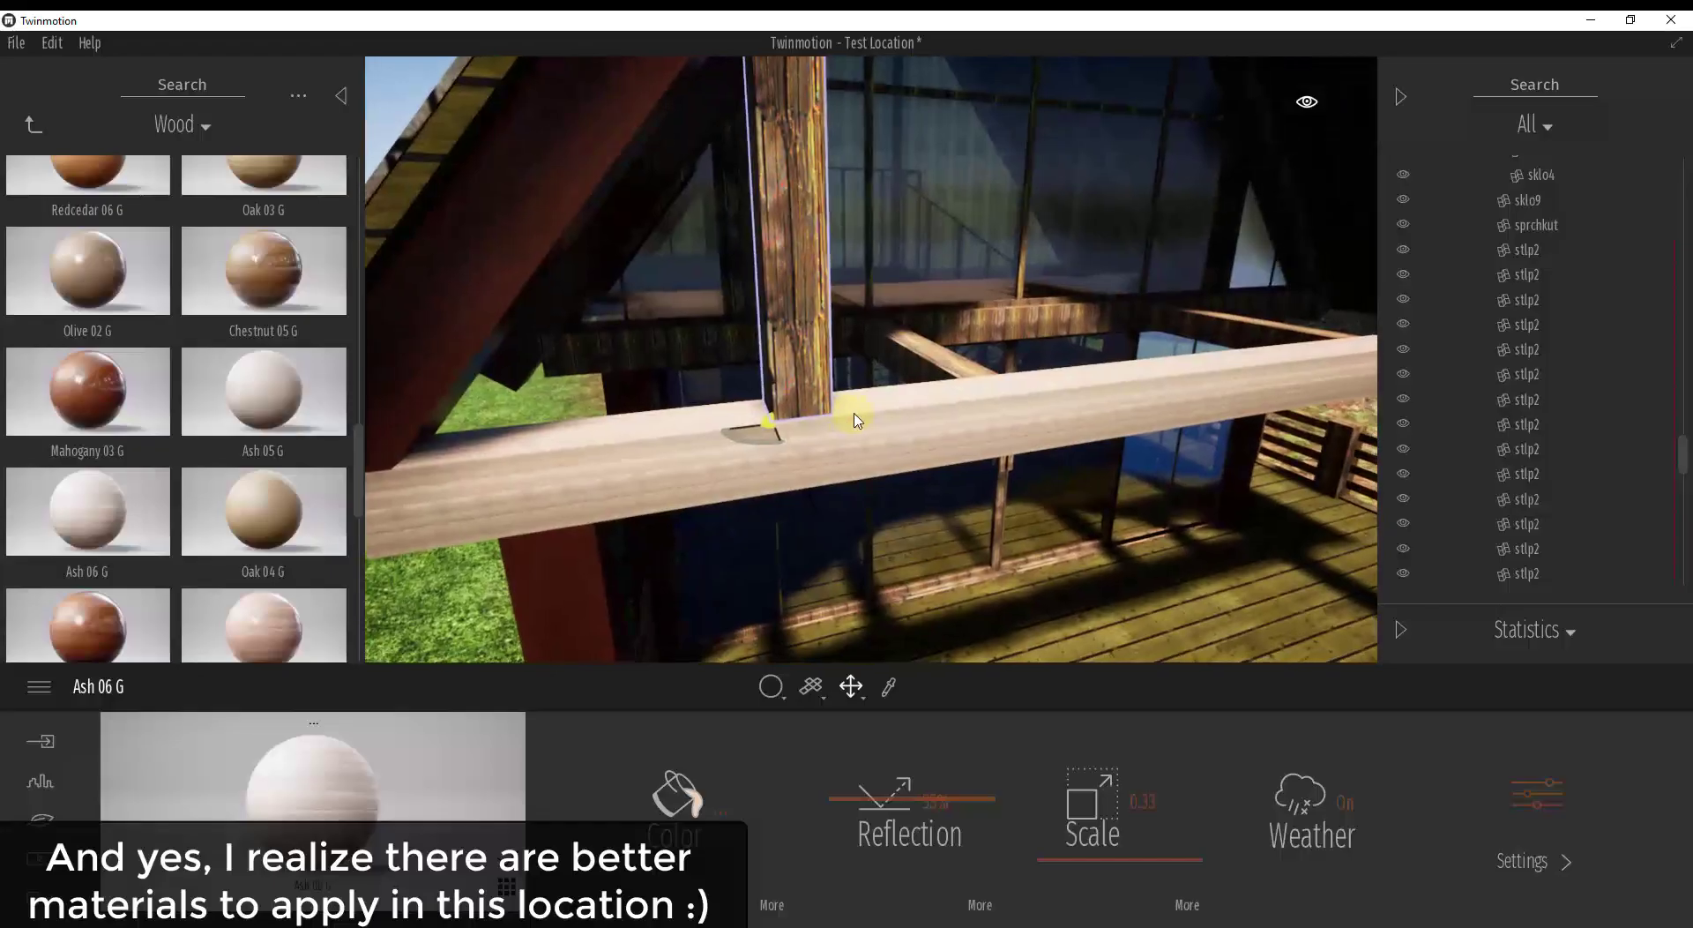
scroll(820, 477, down, 5)
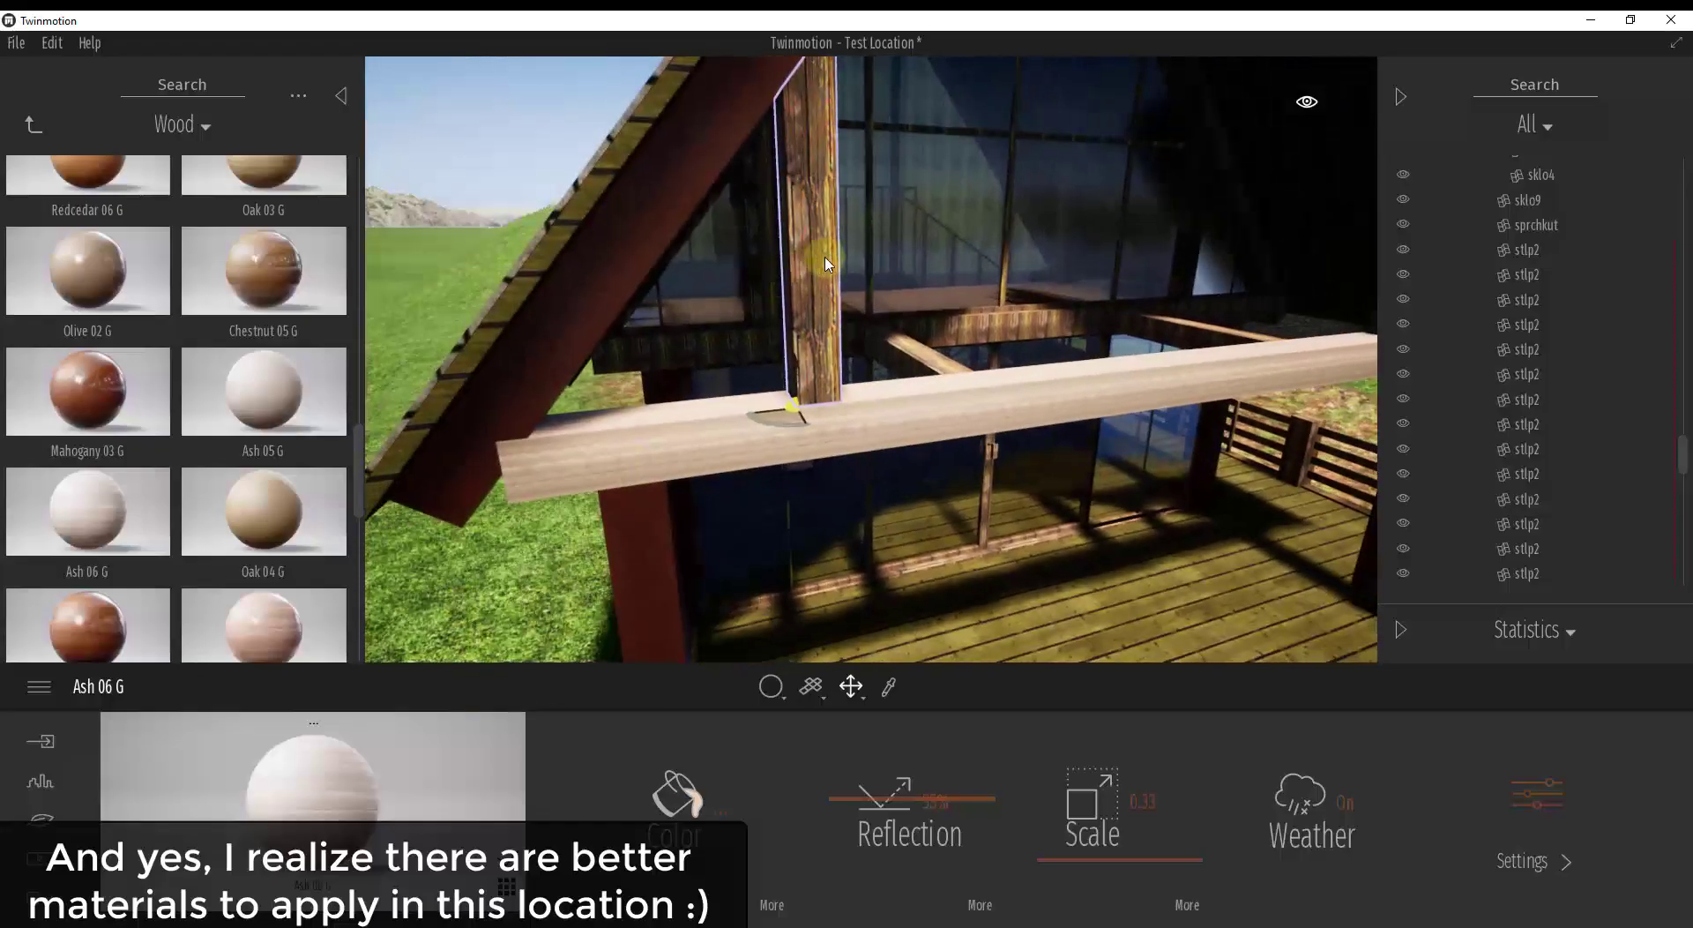
right_drag(790, 250, 794, 254)
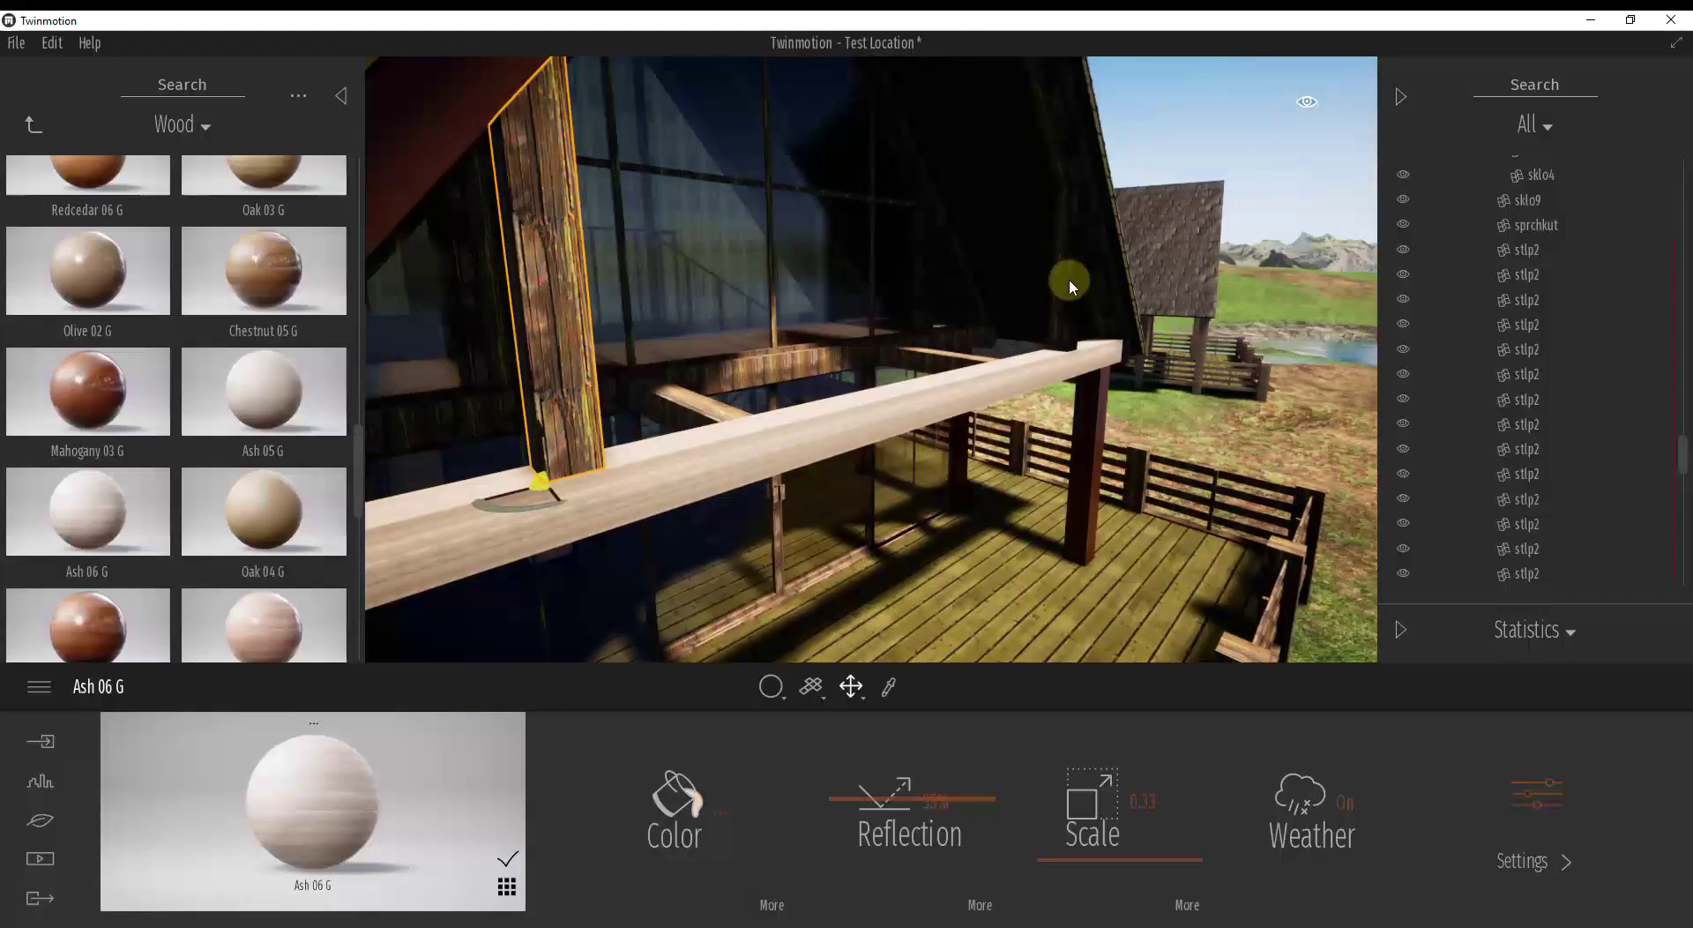
ctrl+click(1069, 283)
drag(88, 507, 574, 314)
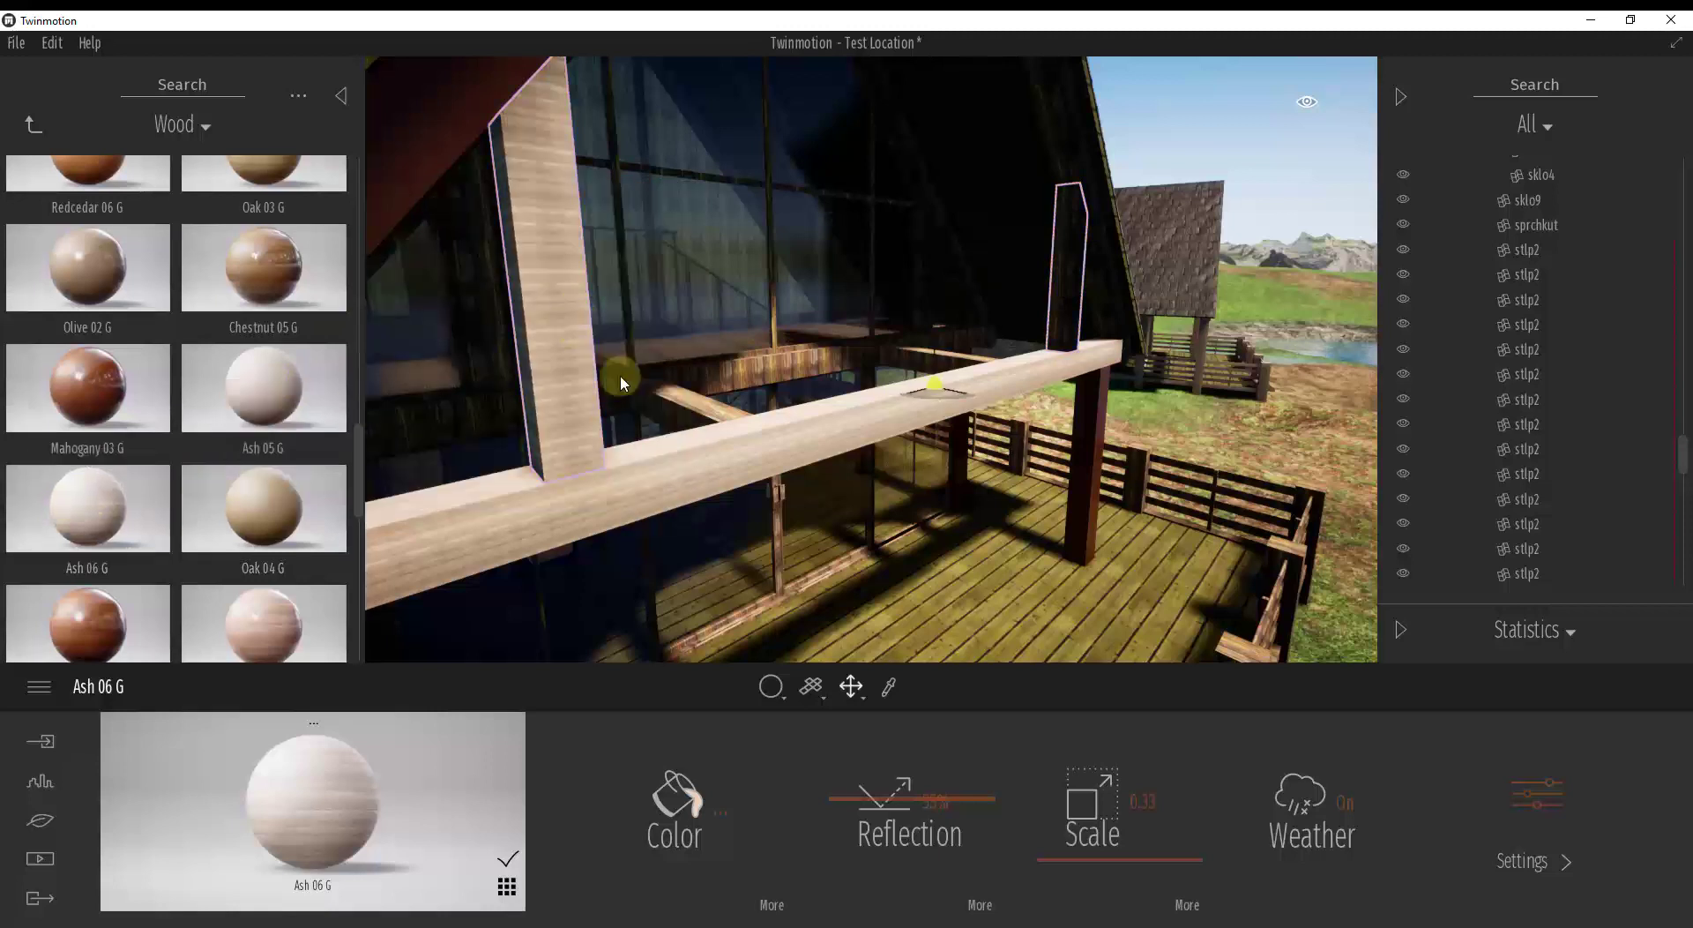
Step: Set the texture rotation of the gable posts' Ash 06 G material to 90°
click(1185, 903)
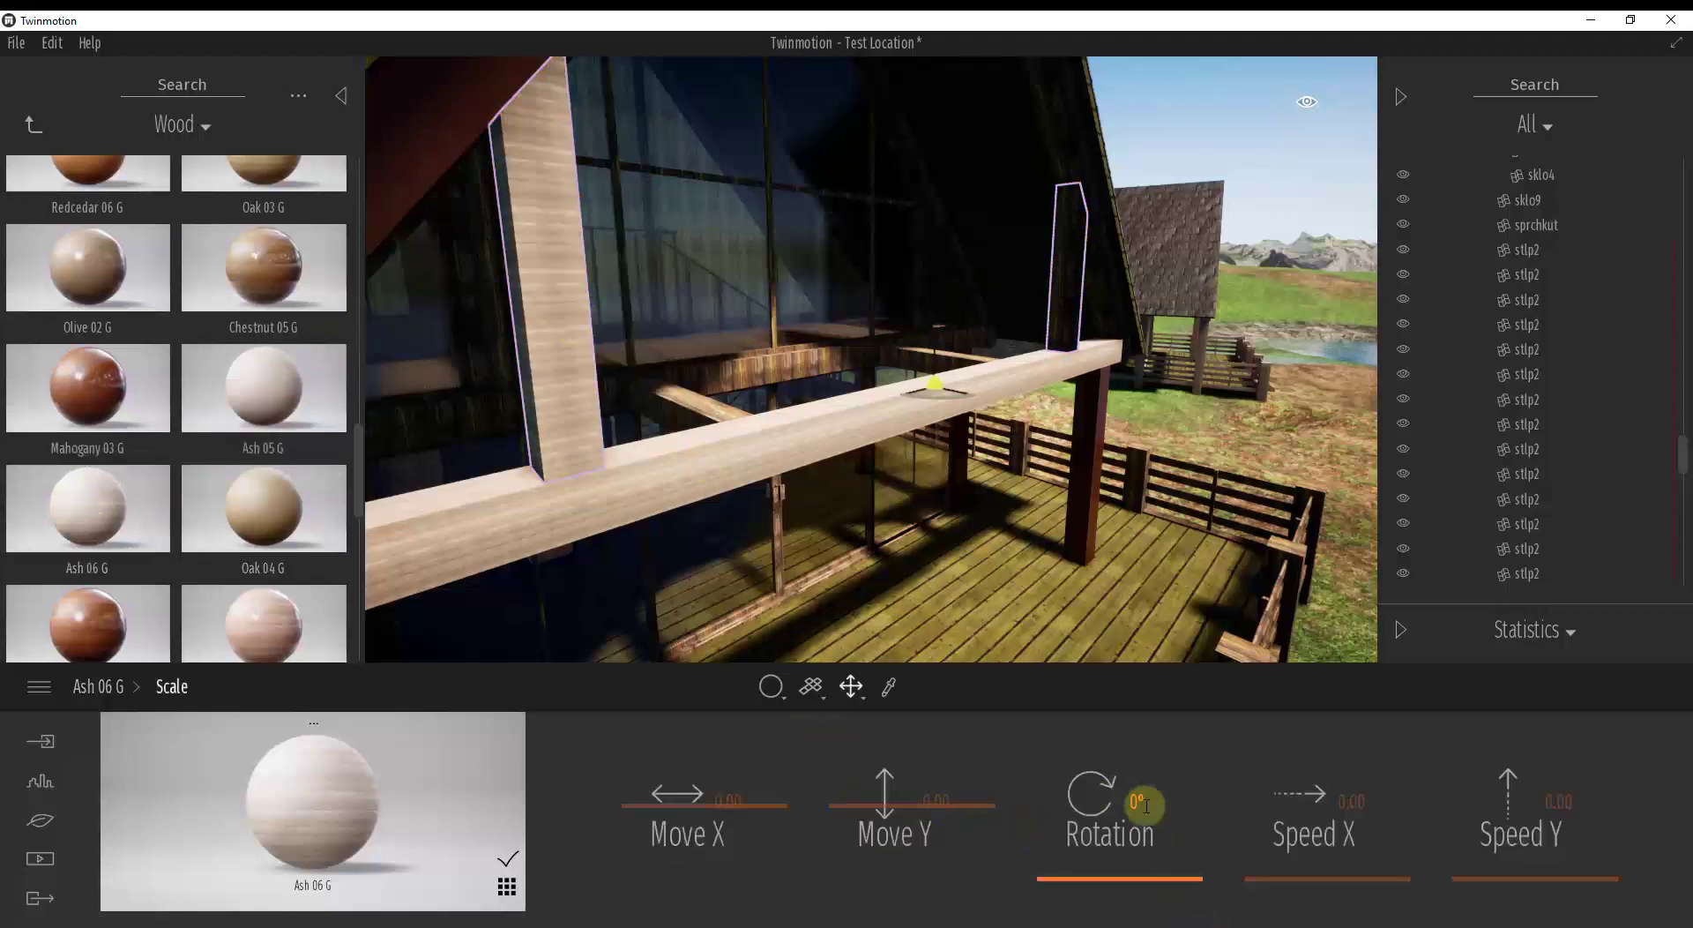
key(Return)
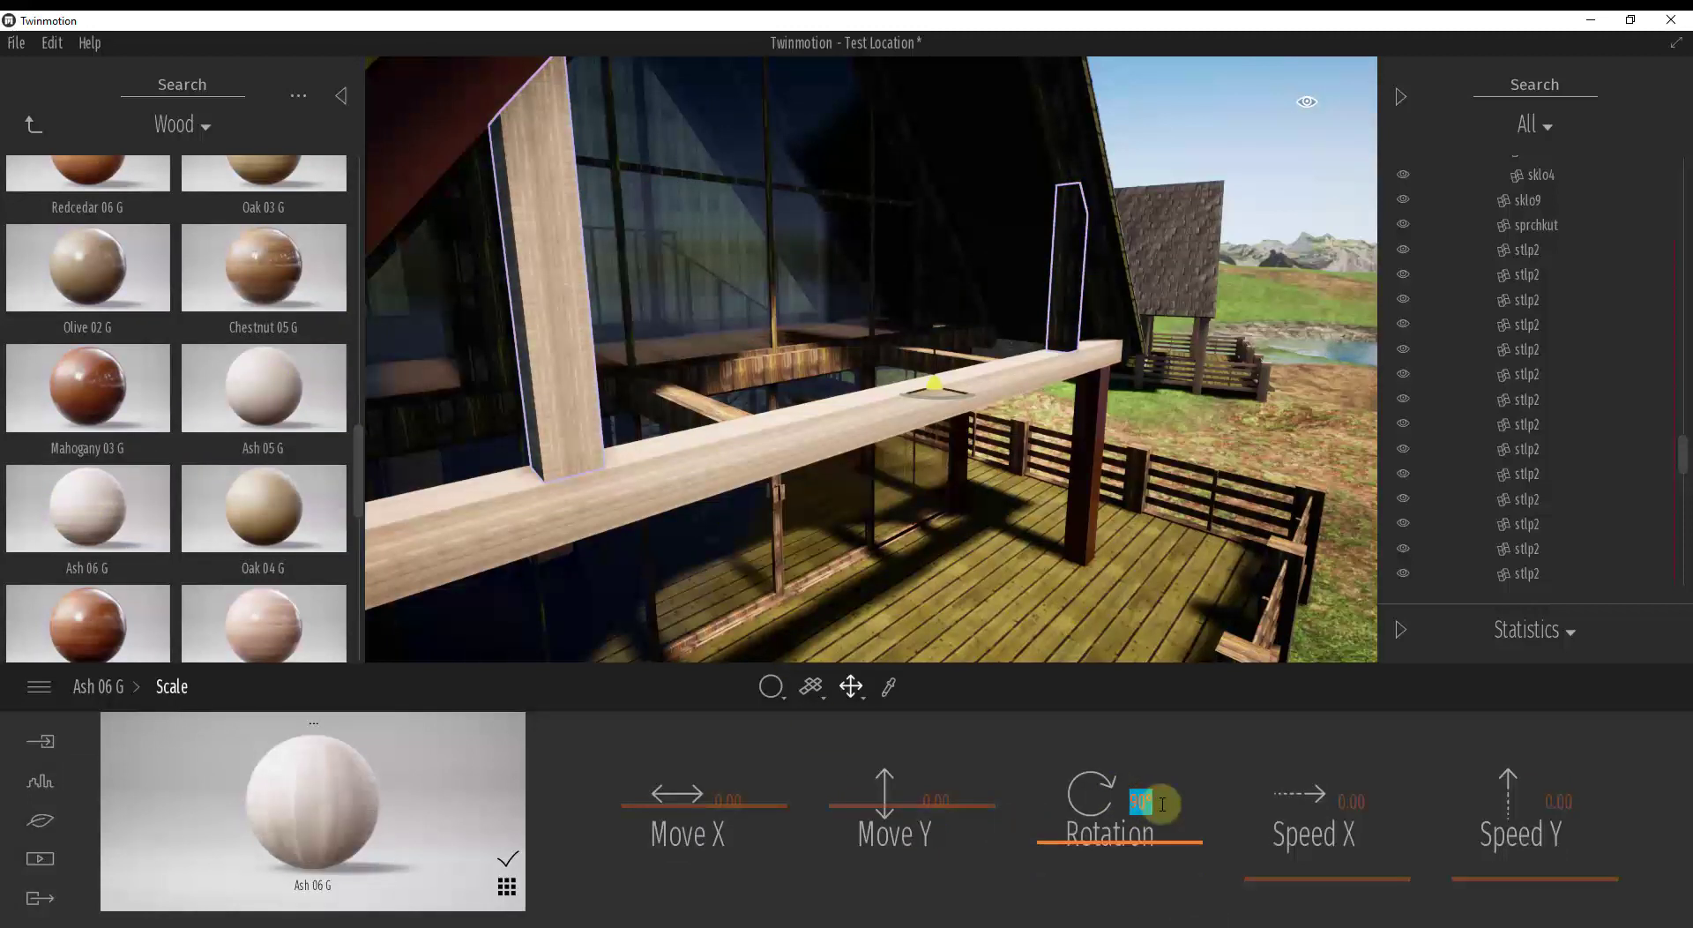
key(s)
key(a)
right_drag(692, 523, 685, 520)
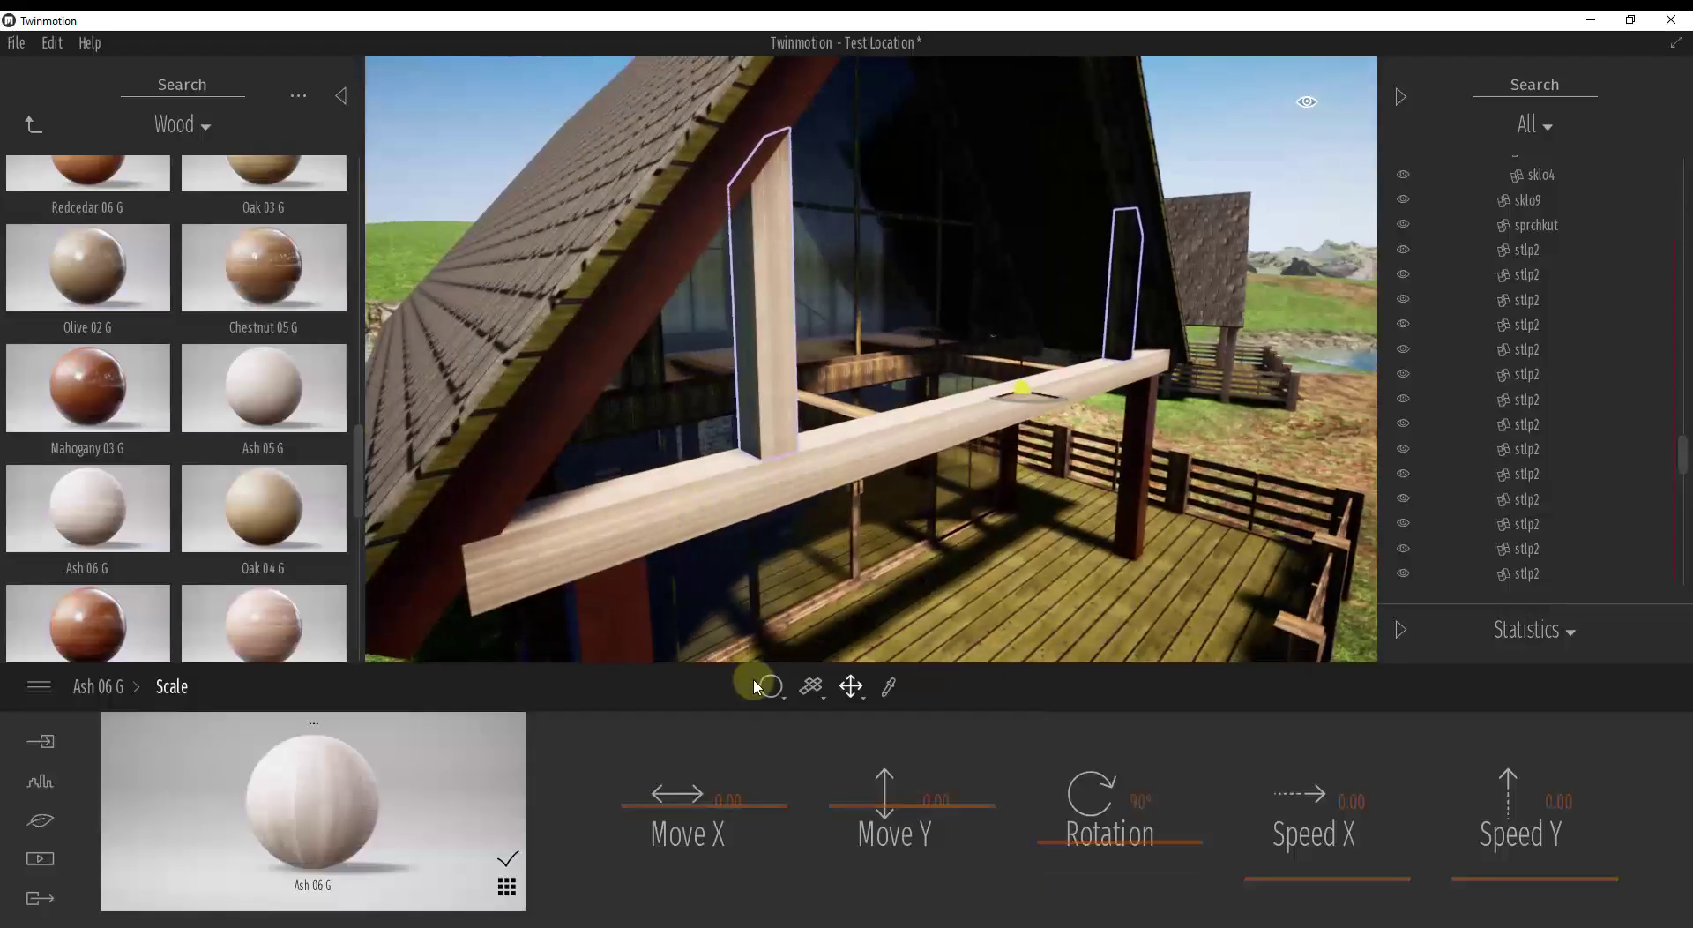
Step: Sample the horizontal beam's Ash 06 G material with the material picker to compare it with the posts' version
click(889, 686)
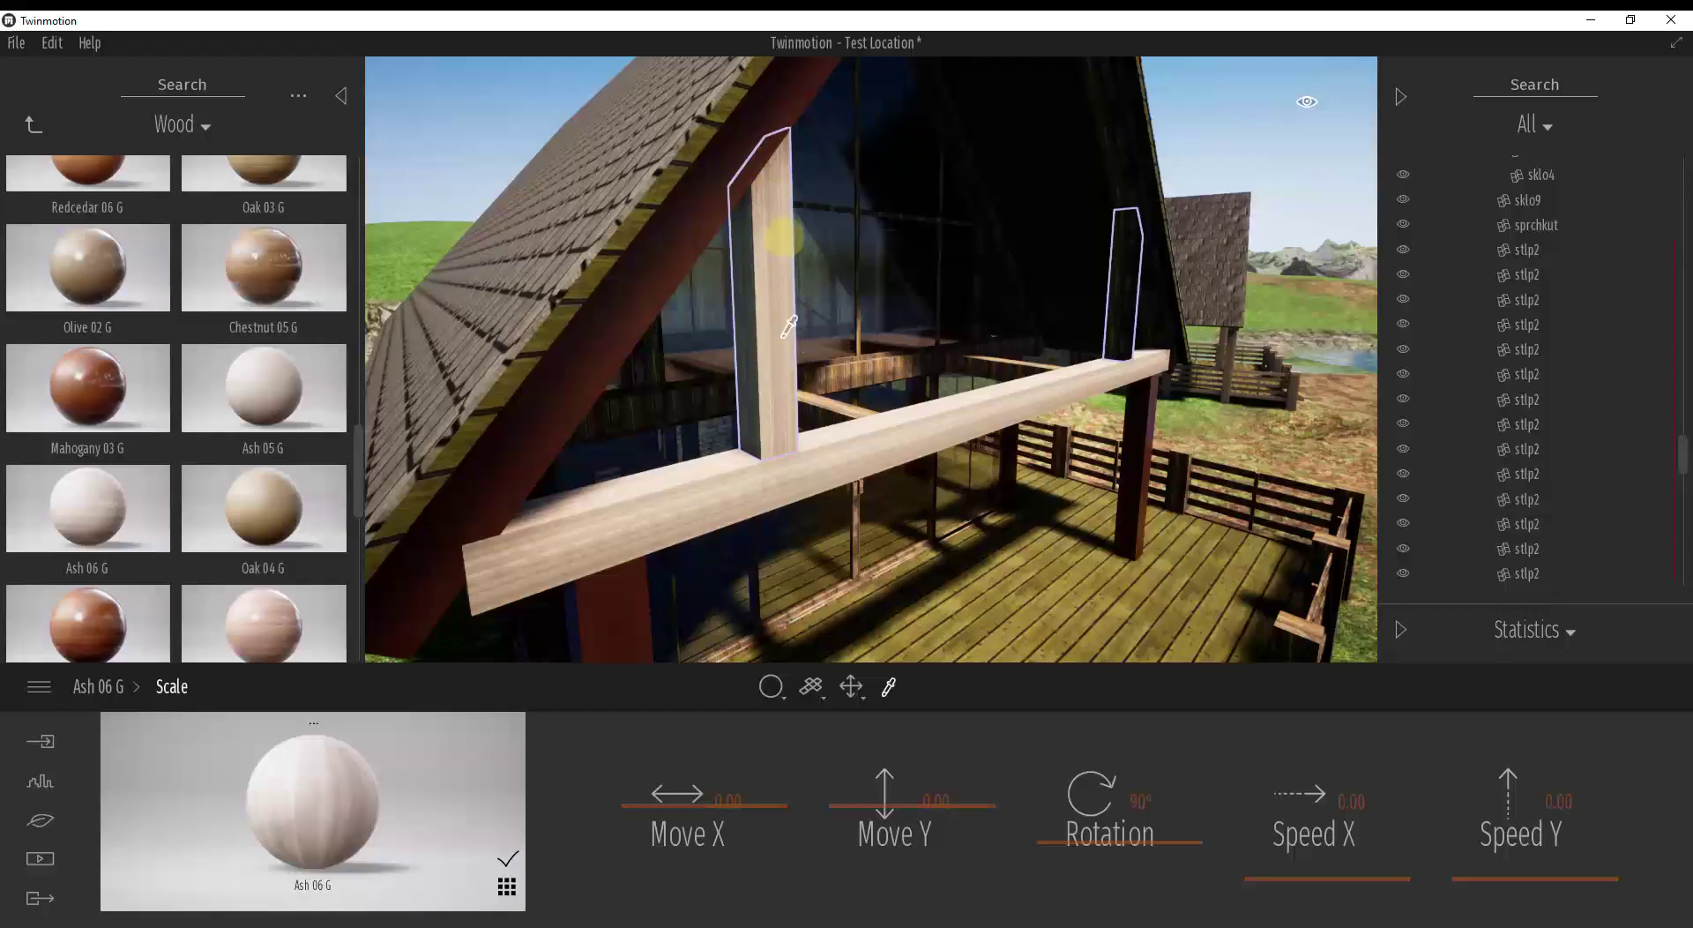
click(860, 446)
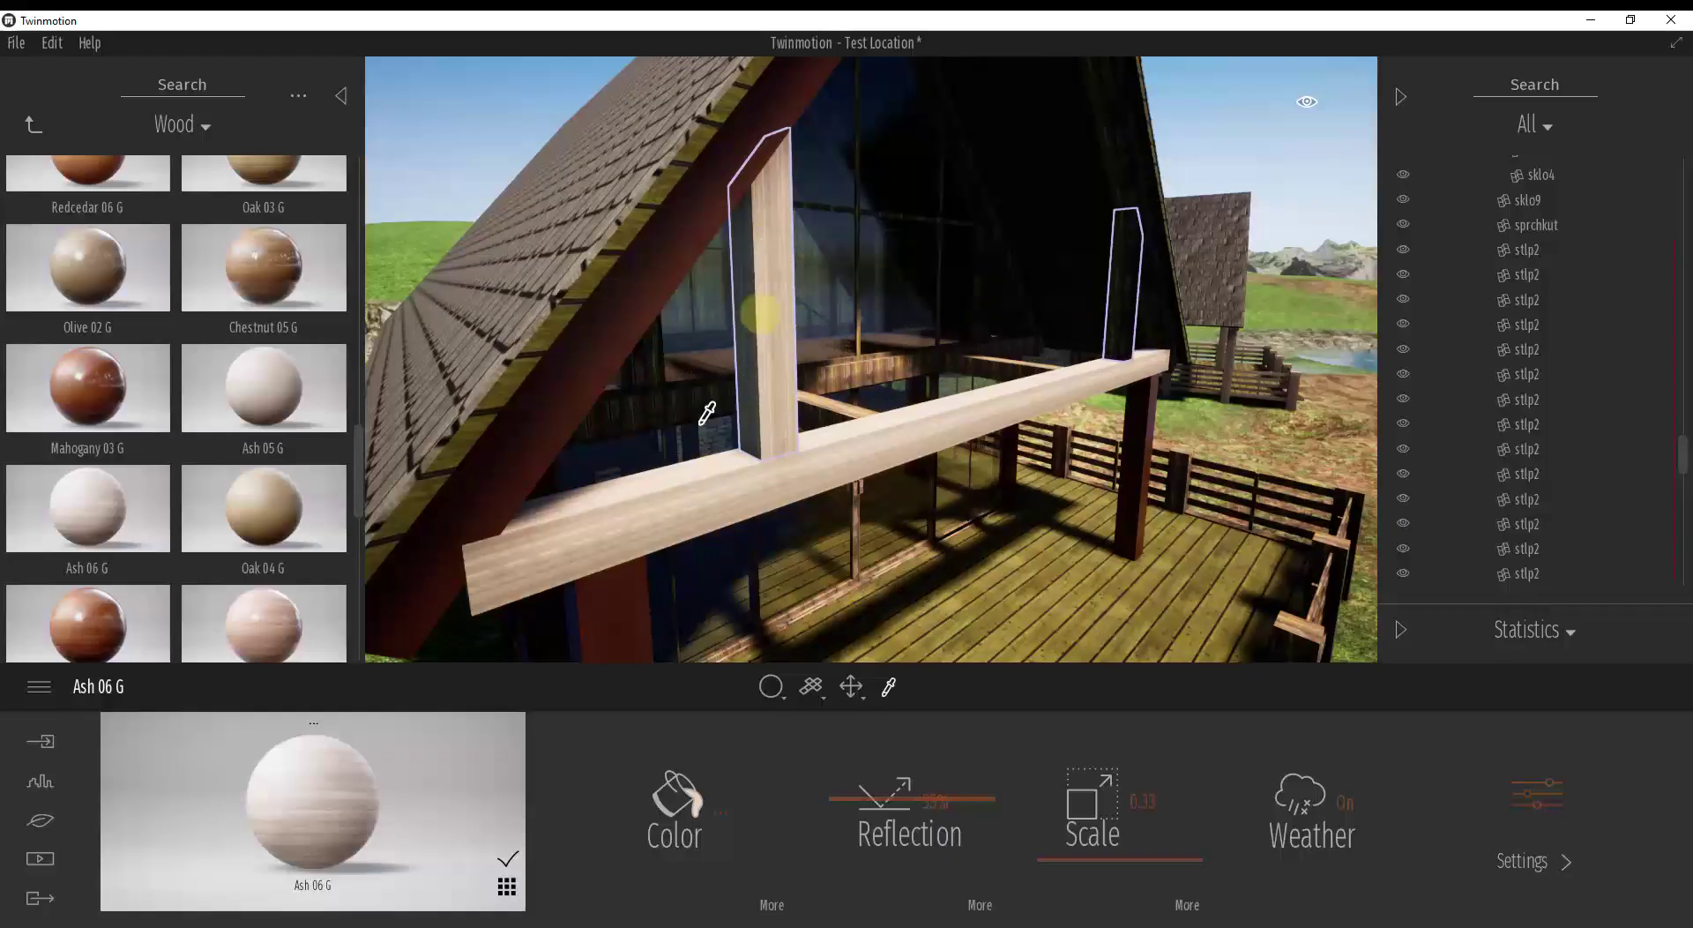
mouse_move(809, 486)
right_down()
mouse_move(787, 487)
mouse_move(807, 487)
right_up()
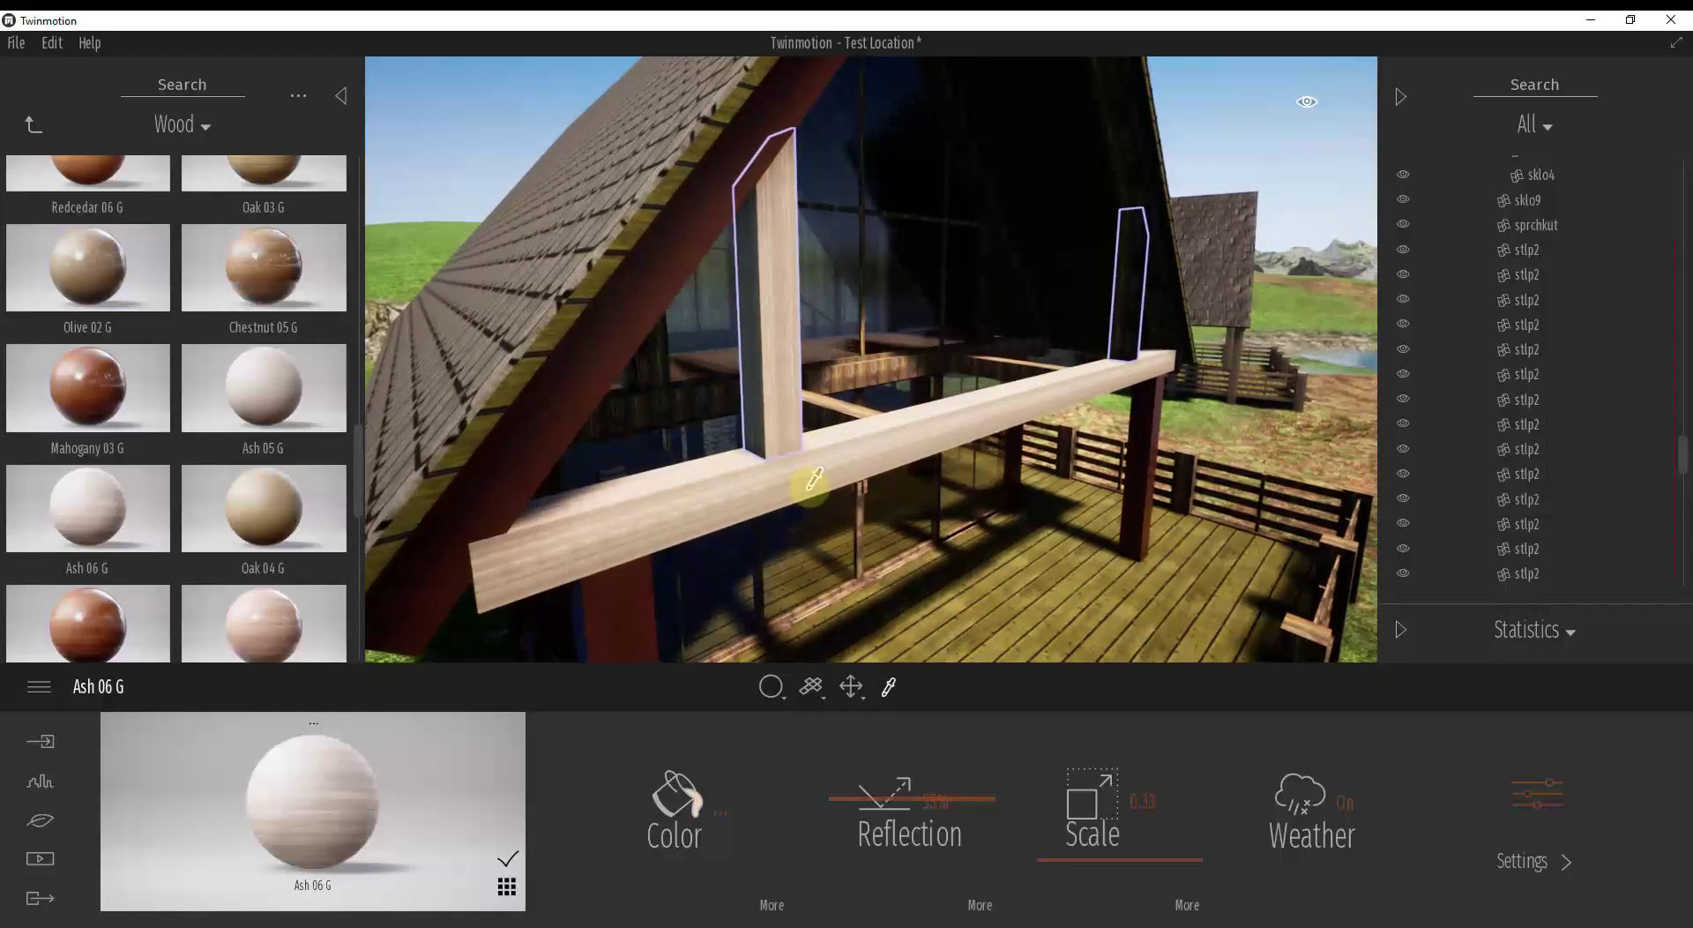